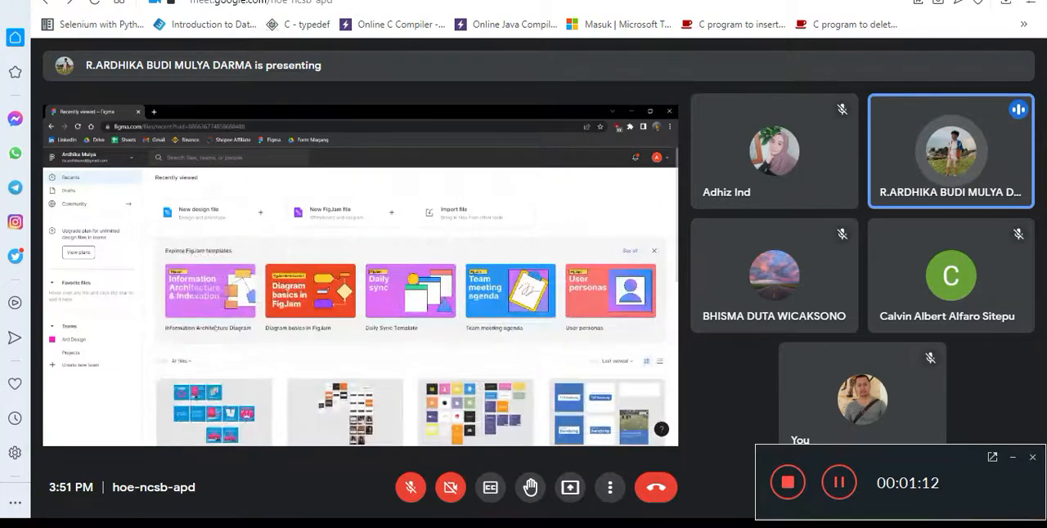
Switch the browser window with the video meeting to full-screen view
key(F11)
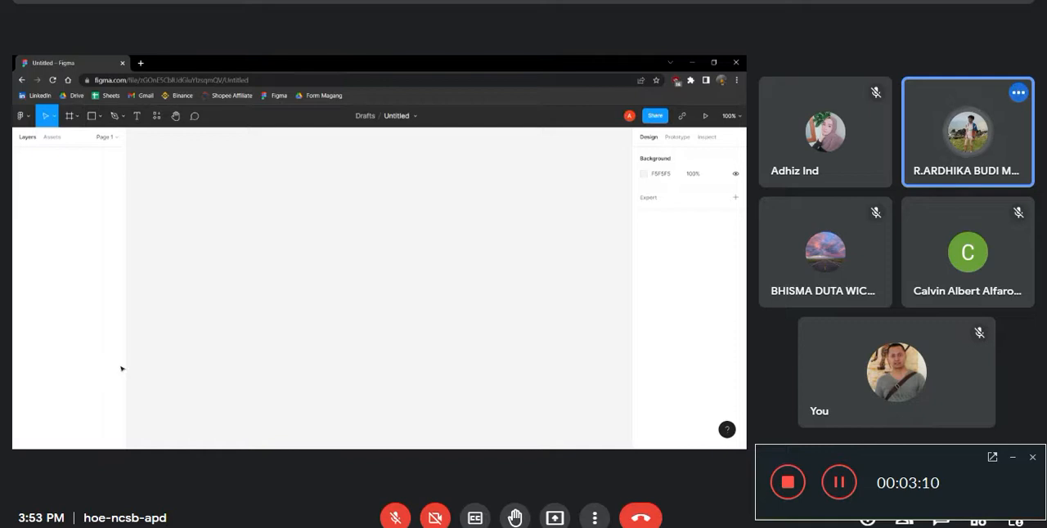
Draw a trial frame about 464 × 355 on the empty canvas and delete it
click(99, 116)
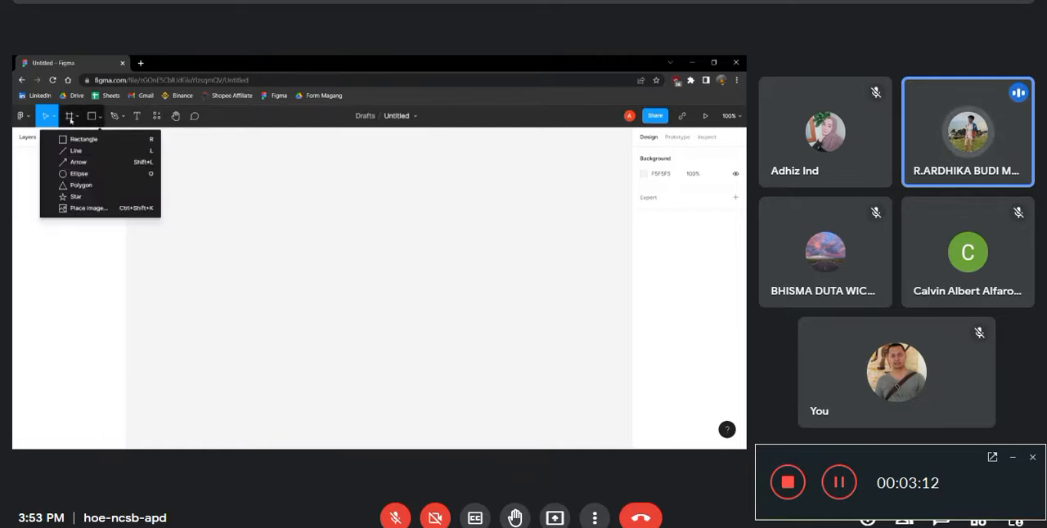
click(71, 116)
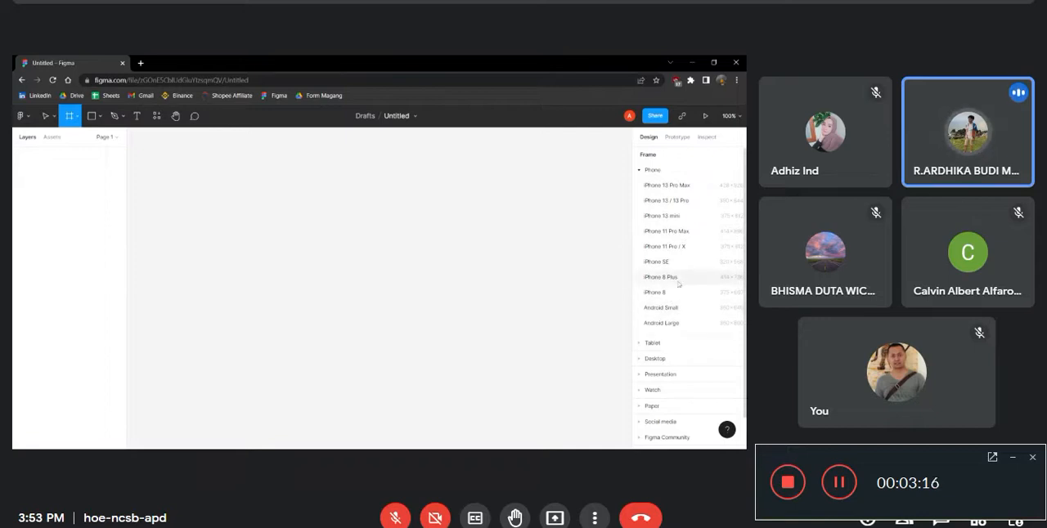
mouse_move(305, 199)
mouse_down()
mouse_move(464, 302)
mouse_move(529, 372)
mouse_up()
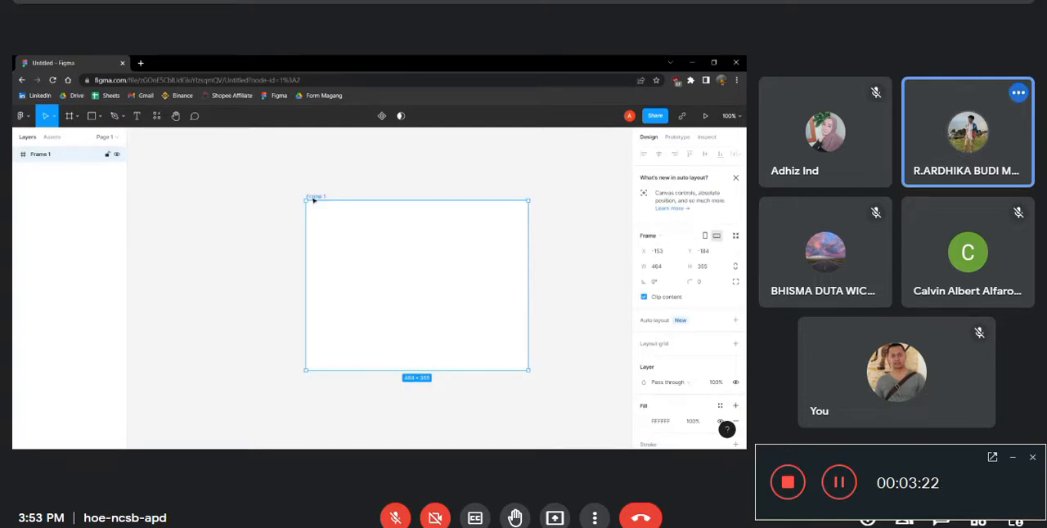
key(Delete)
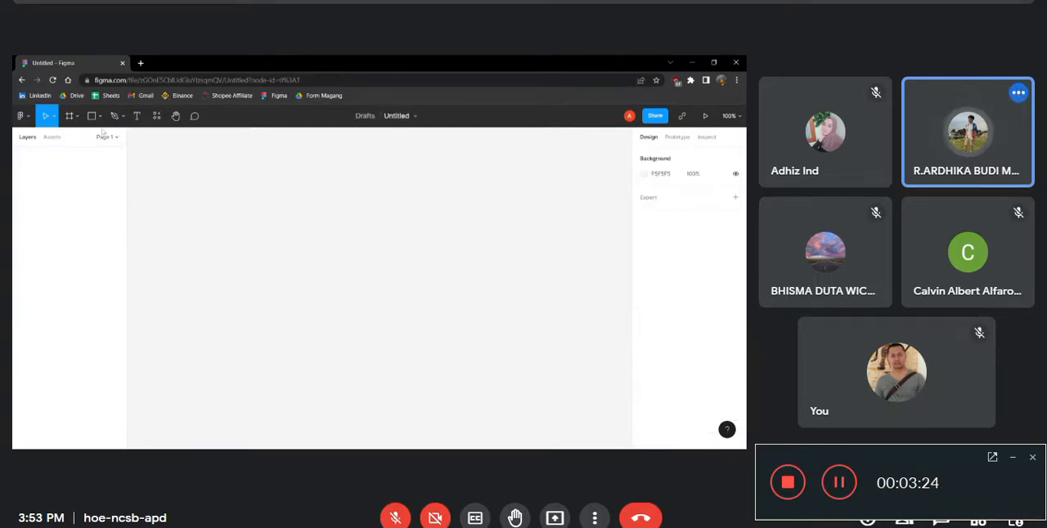
Browse the Tablet, Desktop, Presentation and Watch frame presets, then draw and delete a trial frame about 225 × 157
click(79, 116)
click(65, 137)
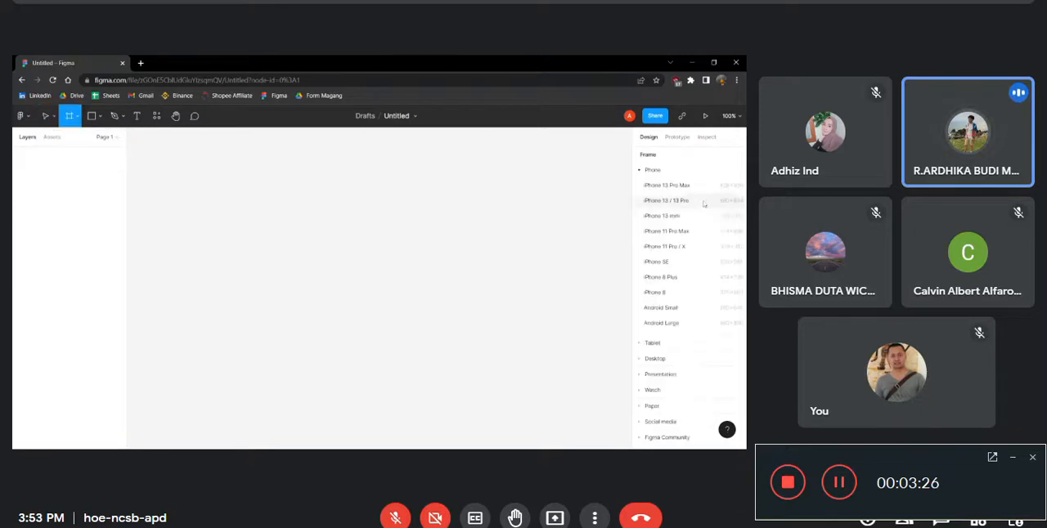
click(652, 343)
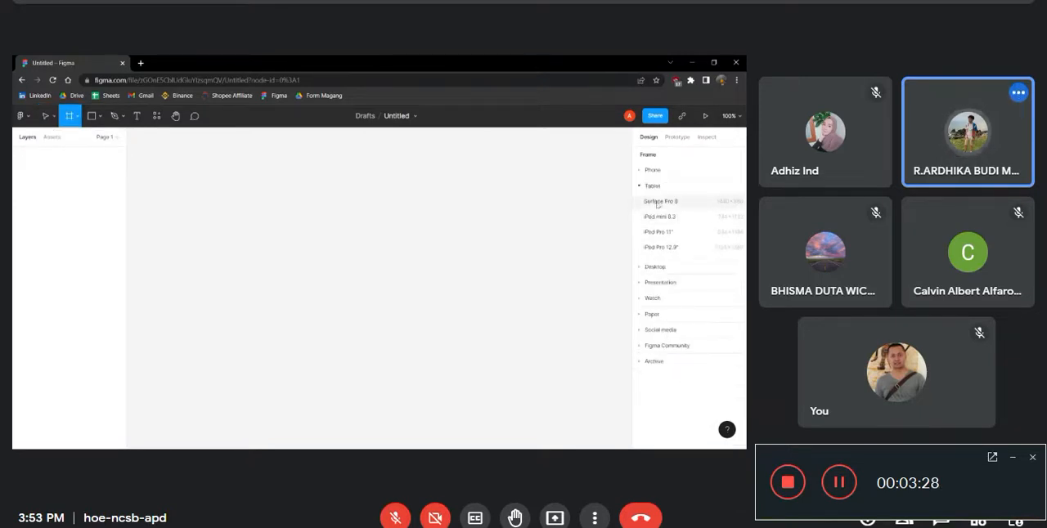
click(670, 271)
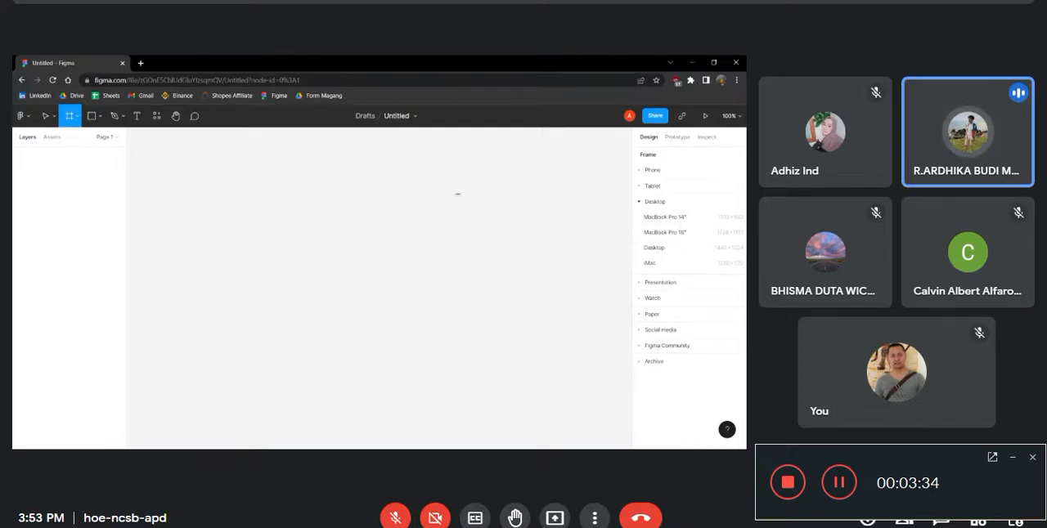
click(647, 282)
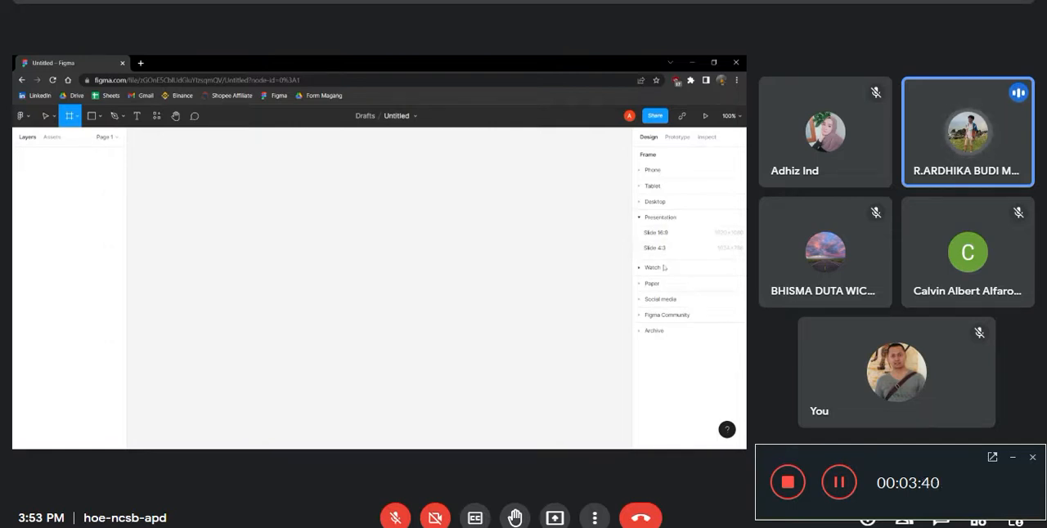
click(663, 268)
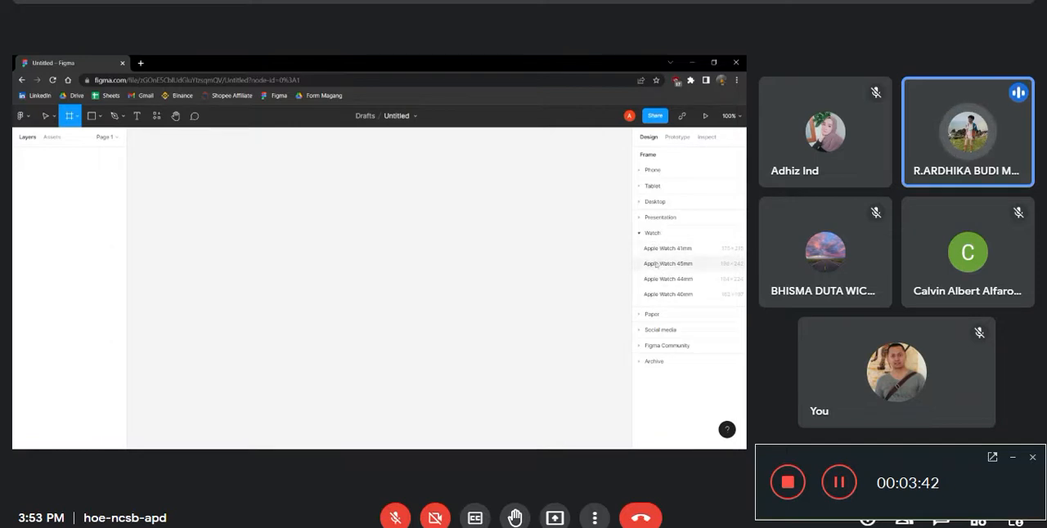
drag(316, 207, 425, 282)
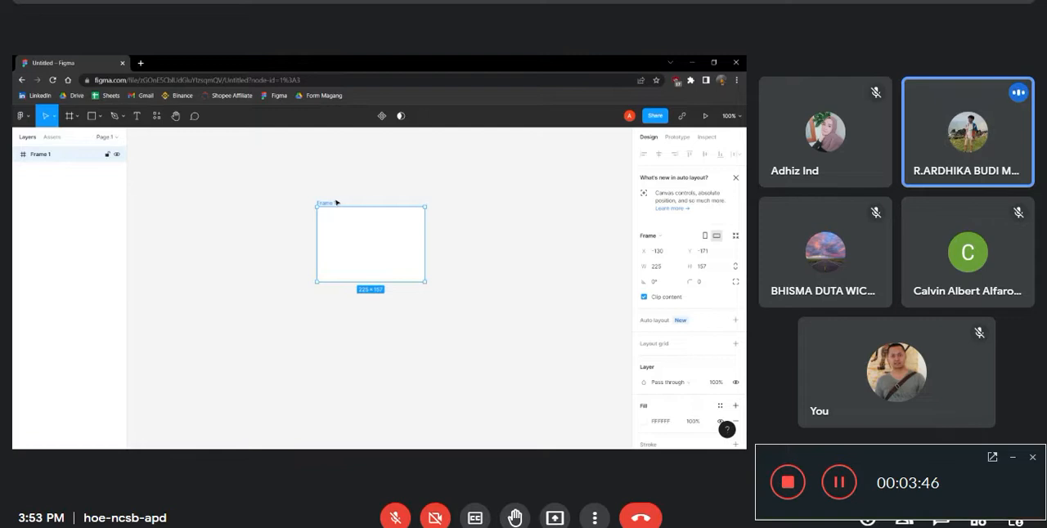
key(Delete)
Browse the Paper and Social media frame presets, then add a Twitter post frame and delete it
click(67, 115)
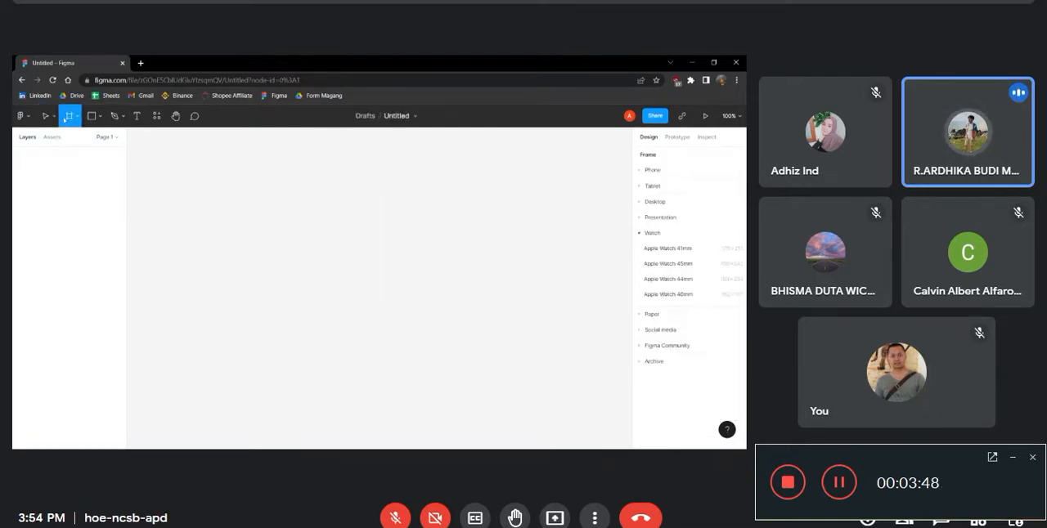
click(652, 314)
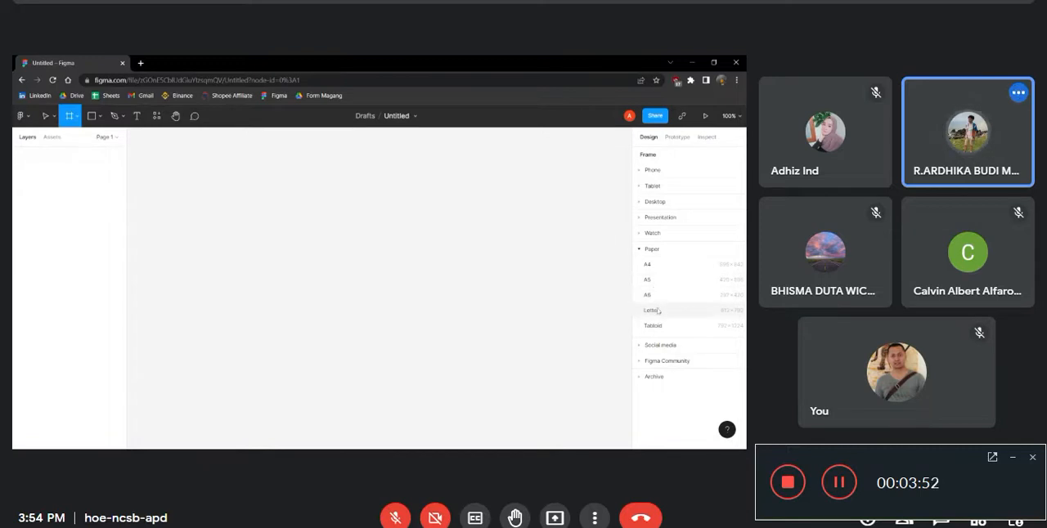
click(659, 344)
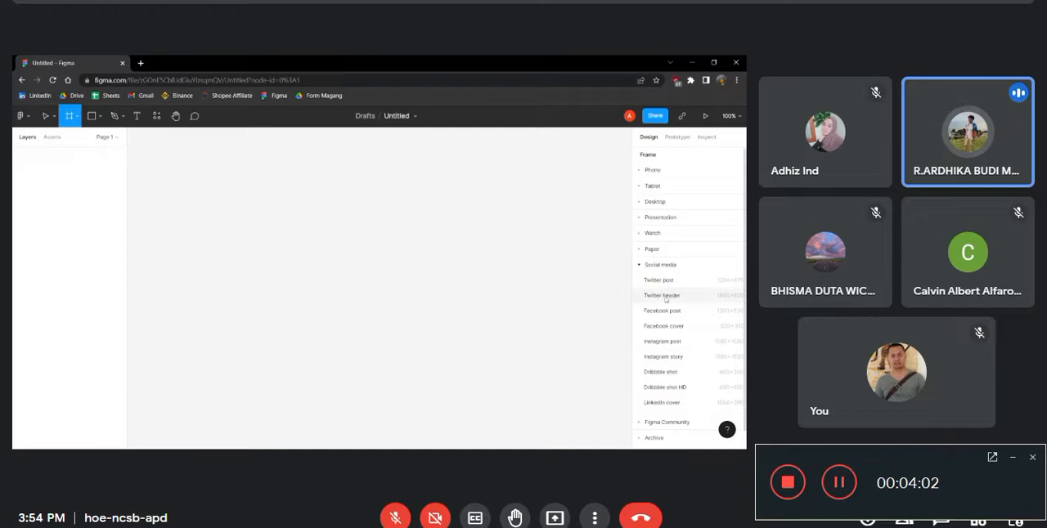
click(660, 281)
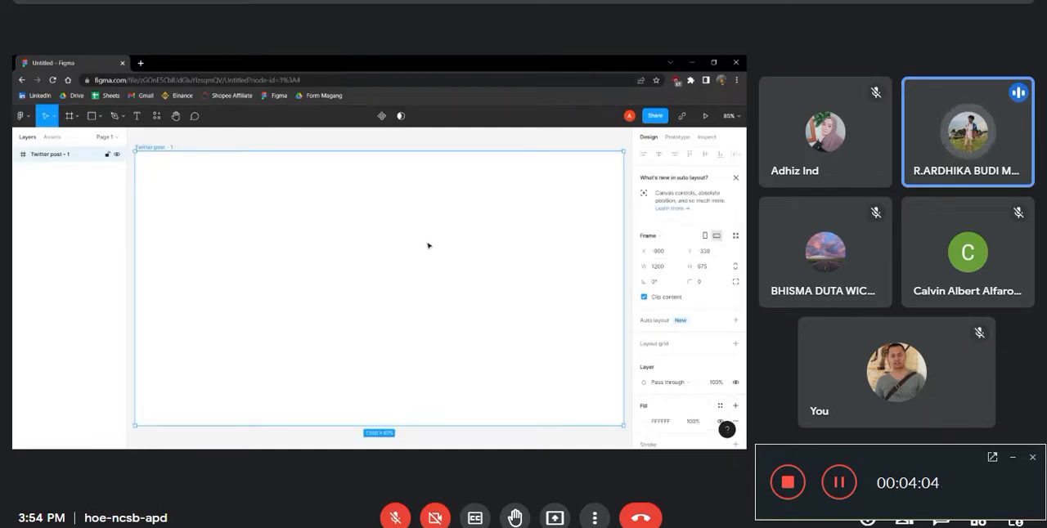
key(Delete)
Place a default 100 × 100 frame on the canvas and delete it
key(f)
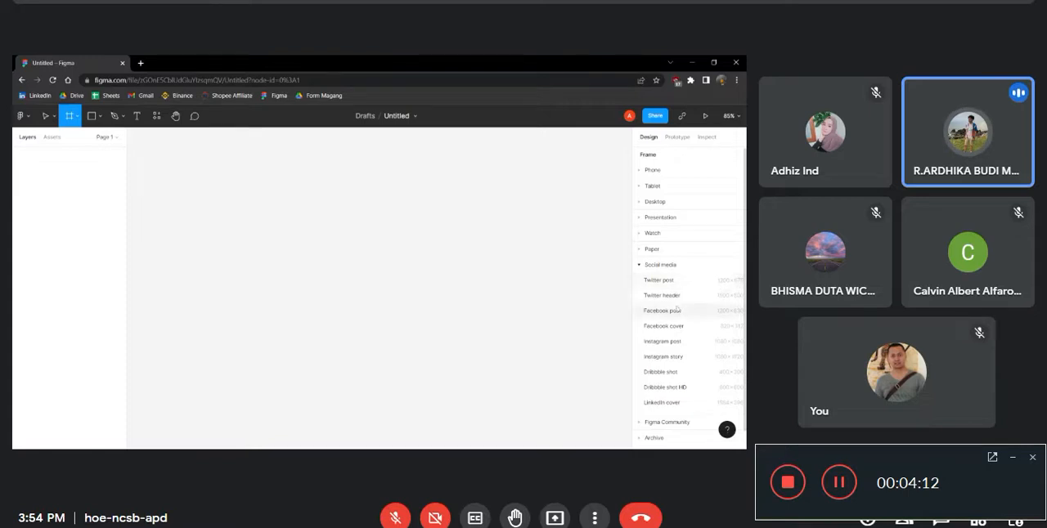
click(289, 210)
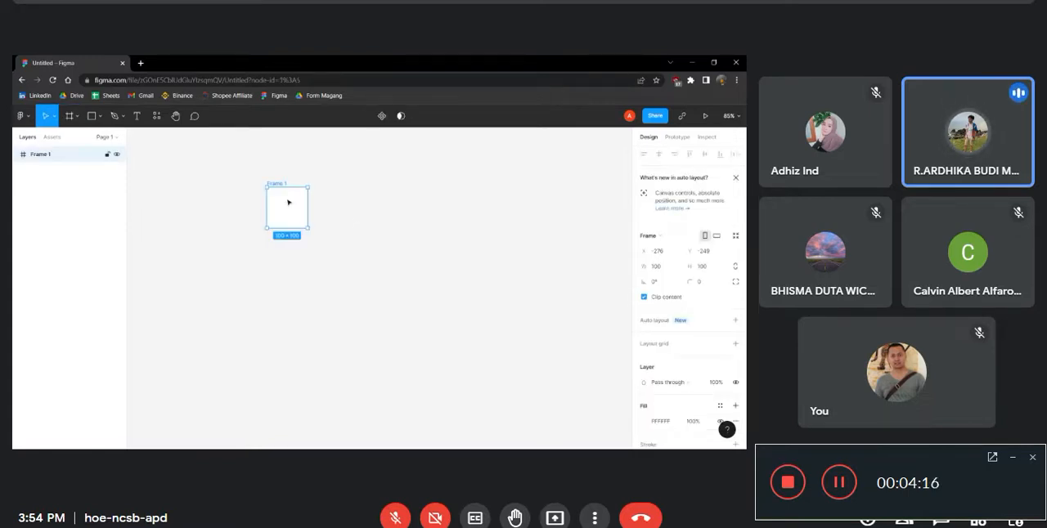
key(Delete)
Add a Twitter header frame, try a rectangle inside it, and delete both from the canvas
click(70, 118)
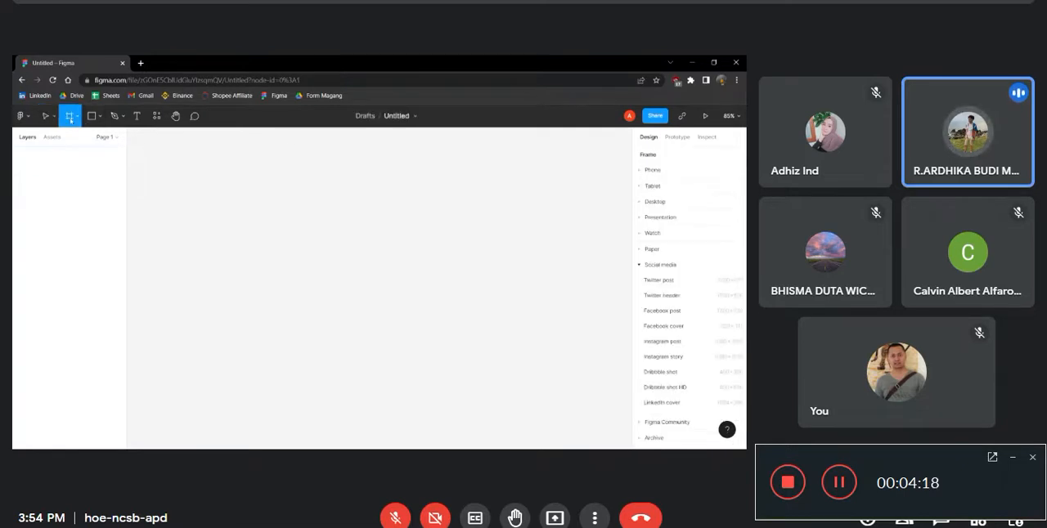
click(662, 295)
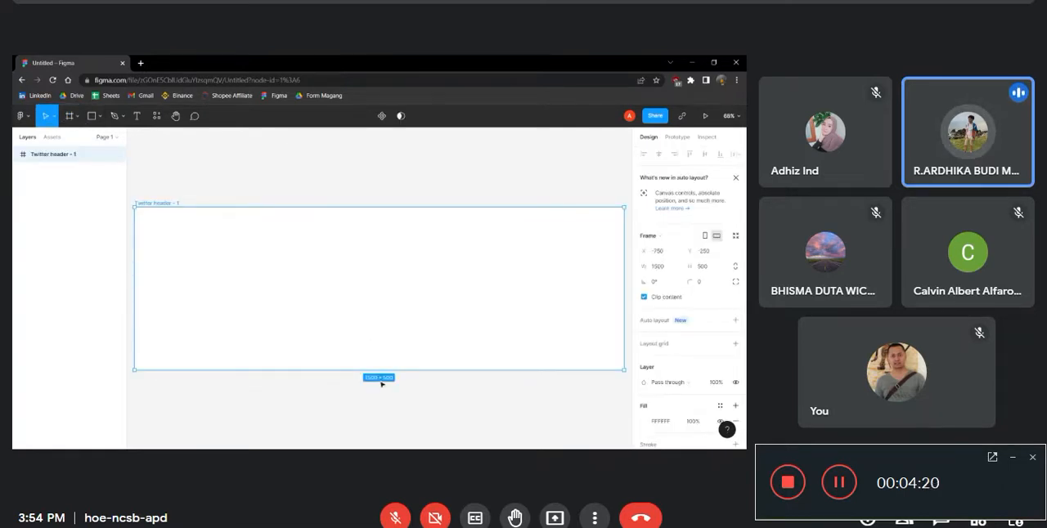
scroll(389, 365, down, 1)
key(r)
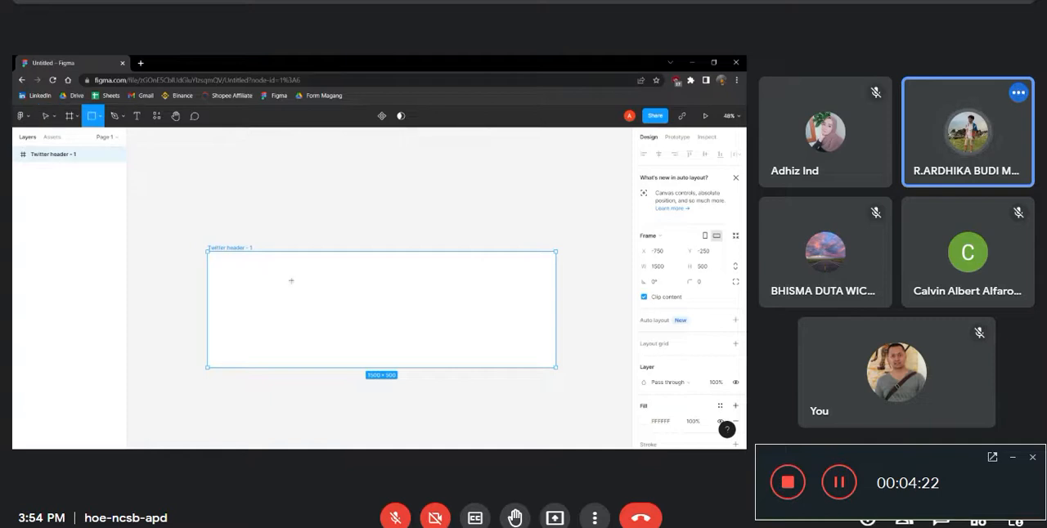
drag(270, 286, 357, 294)
key(Delete)
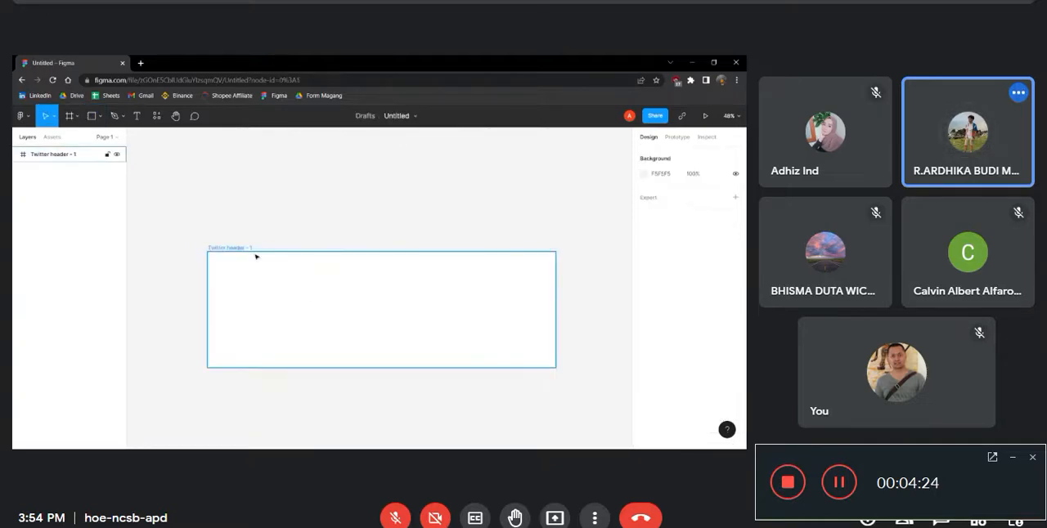
click(461, 257)
key(Delete)
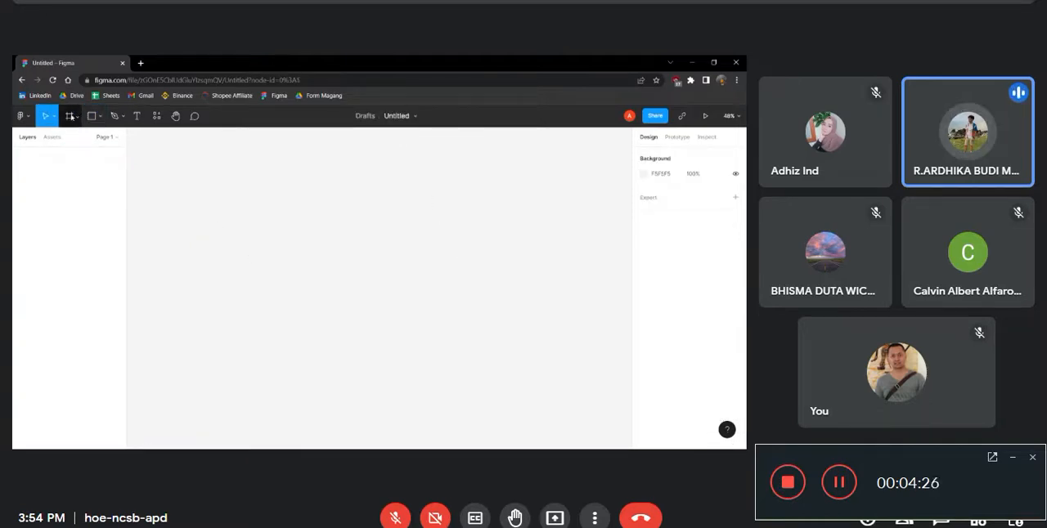
Look through the Figma Community and Archive groups of frame presets
key(f)
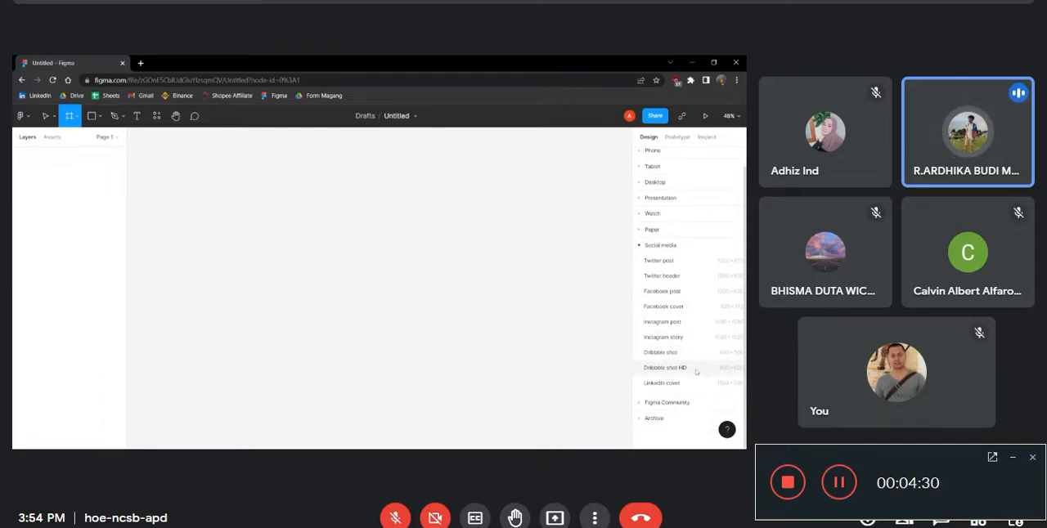
click(666, 402)
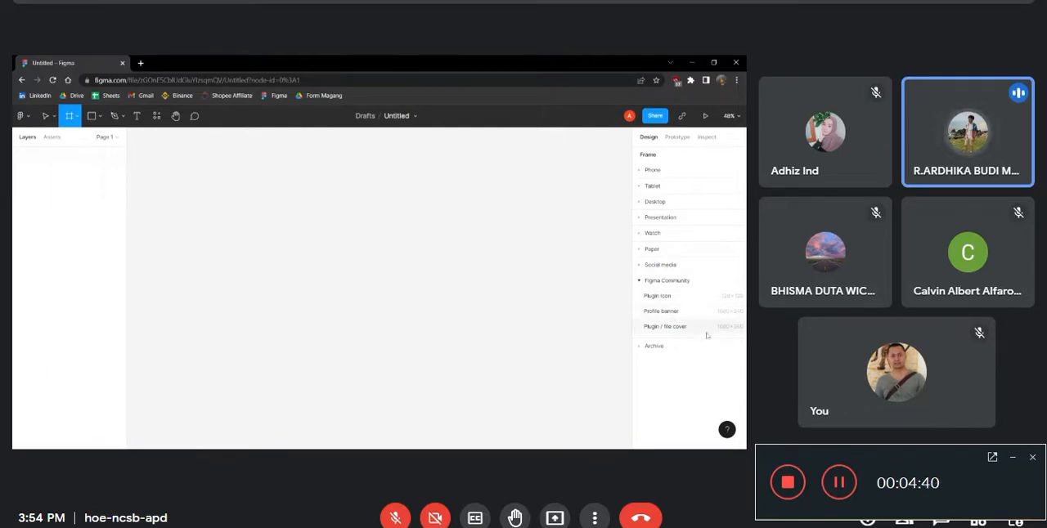
click(665, 346)
click(655, 297)
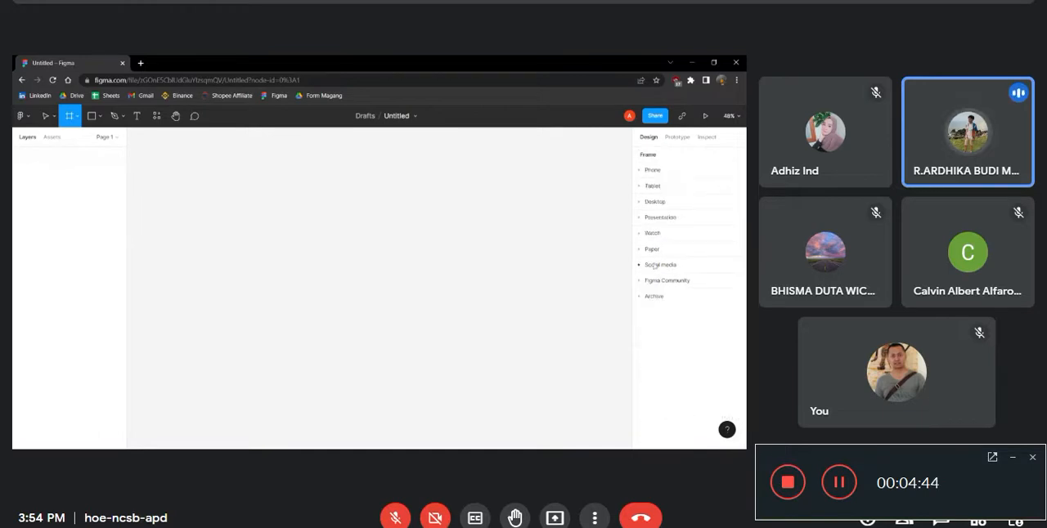
Show the rulers and place a horizontal guide near the upper edge of the canvas
click(27, 119)
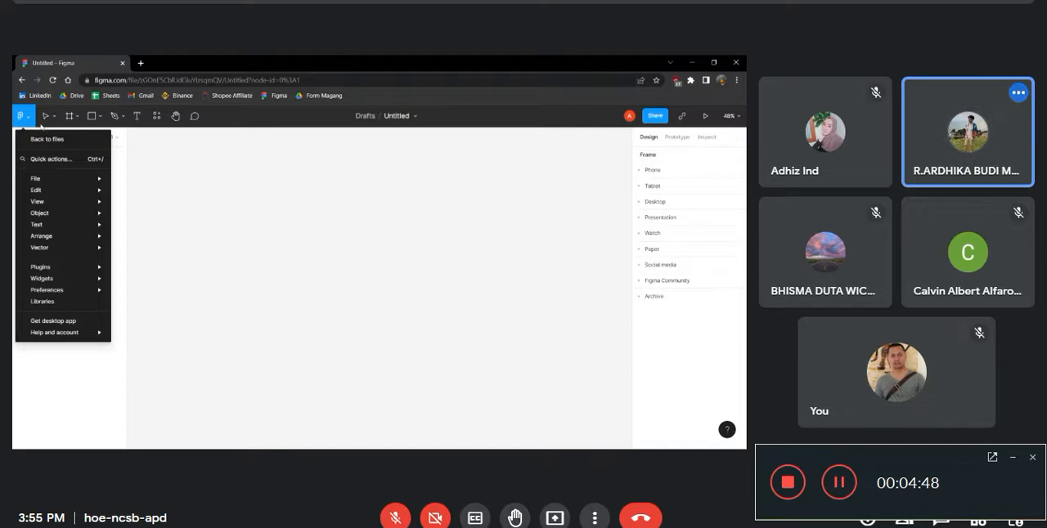
mouse_move(39, 181)
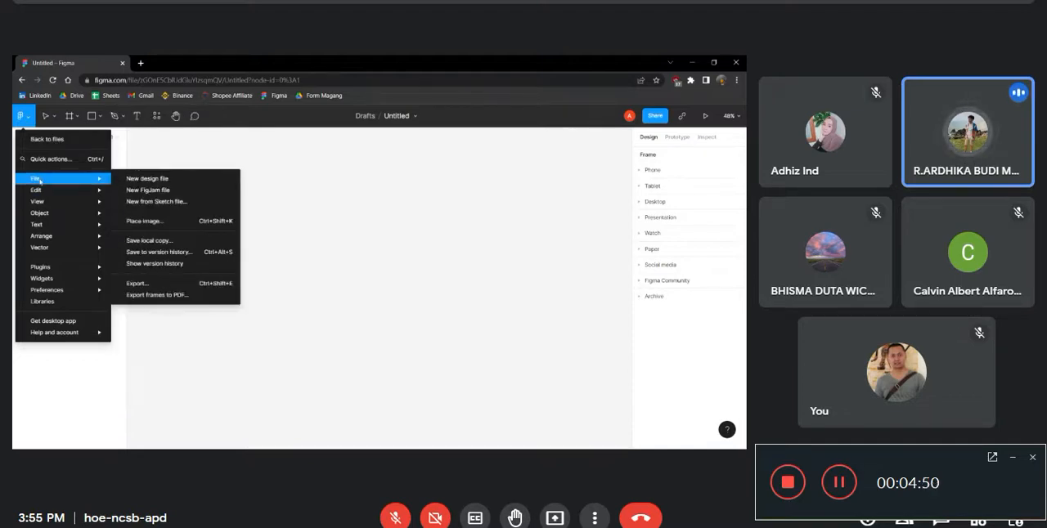
mouse_move(36, 225)
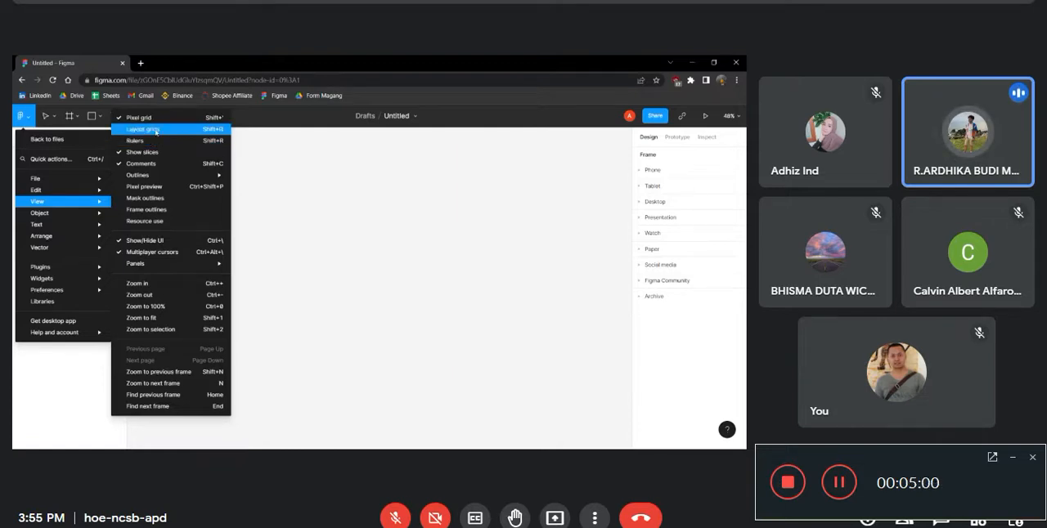
click(151, 142)
drag(328, 134, 324, 154)
click(77, 117)
click(37, 136)
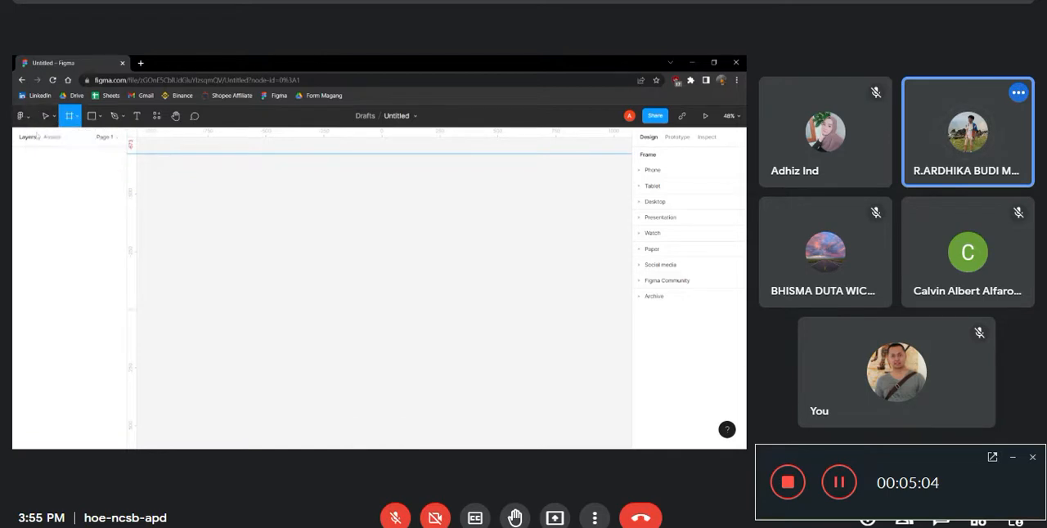
Turn the display of layout grids on and off again
click(21, 115)
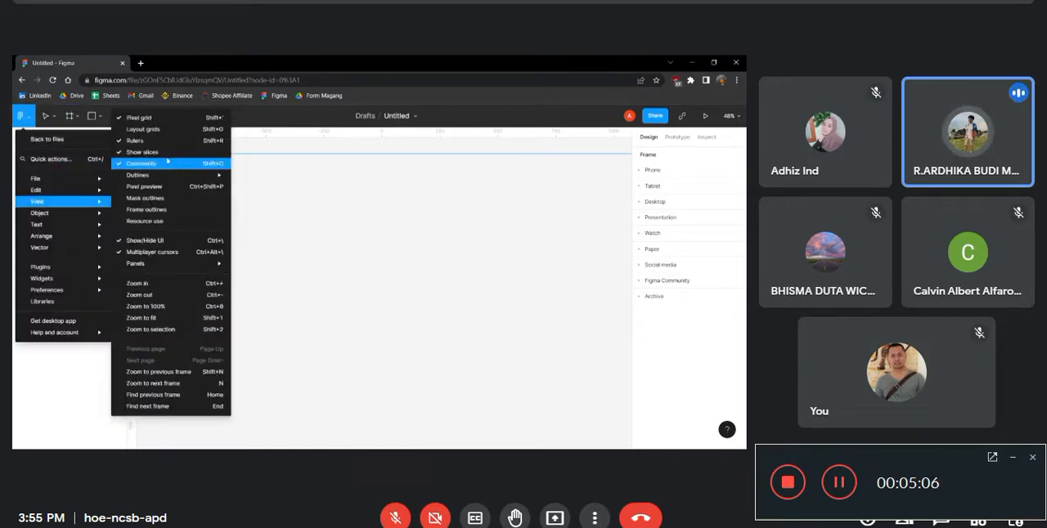
click(147, 128)
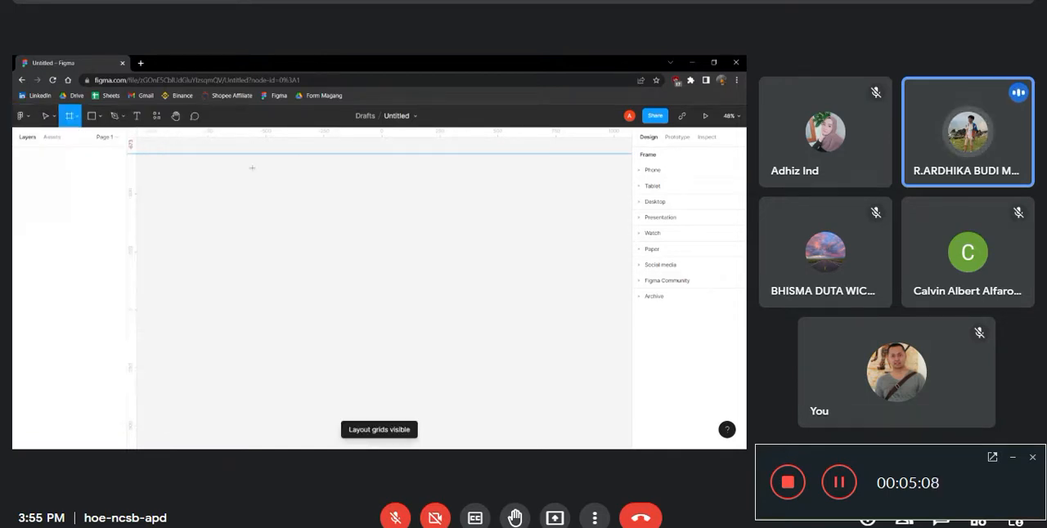
click(20, 116)
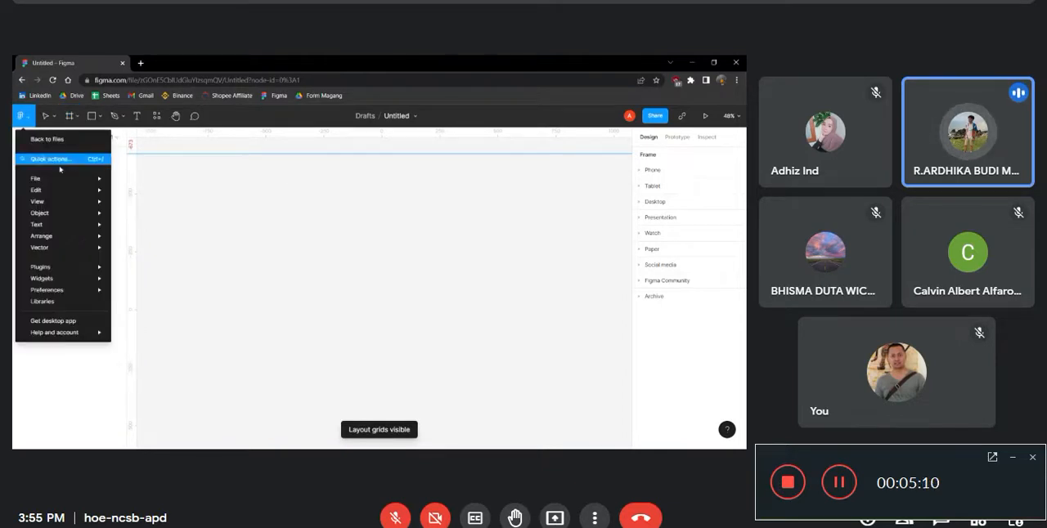
mouse_move(60, 201)
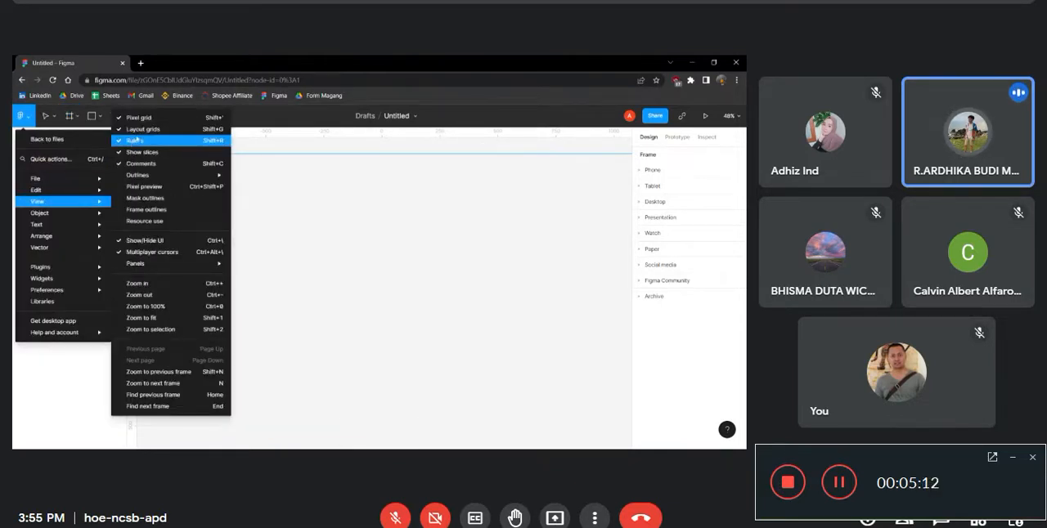
click(138, 129)
Hide the rulers around the canvas
click(20, 115)
mouse_move(60, 200)
mouse_move(130, 176)
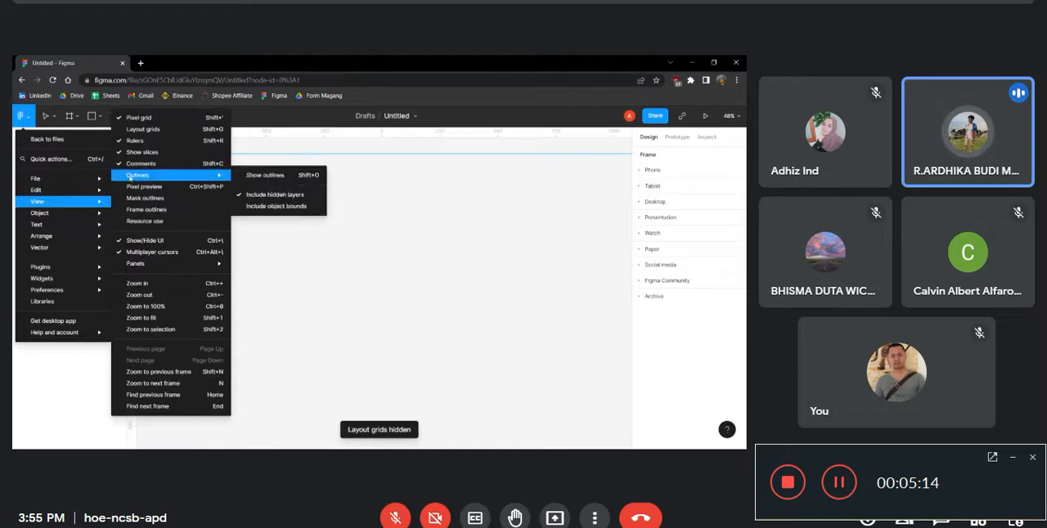
click(135, 141)
Look through the available view, arrangement and object commands
click(19, 115)
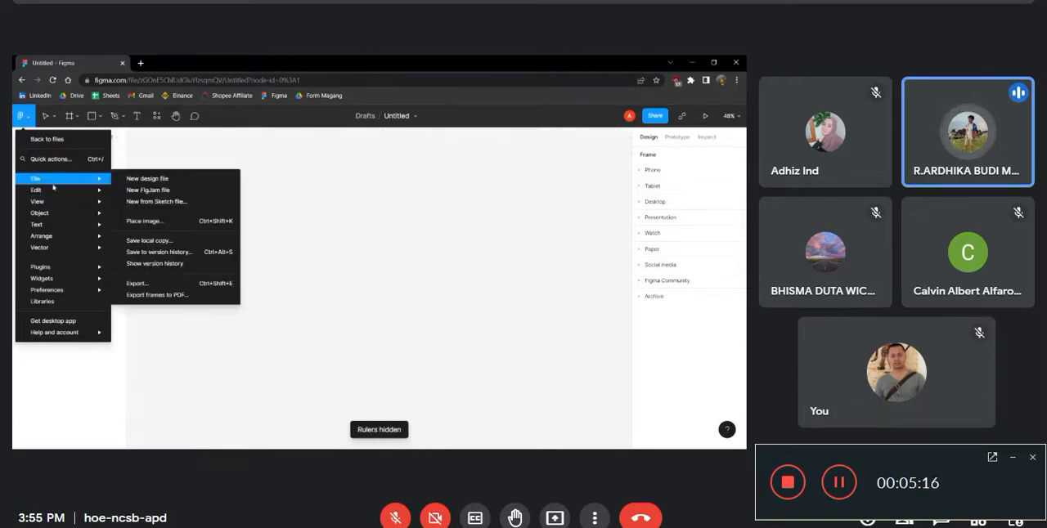
mouse_move(57, 201)
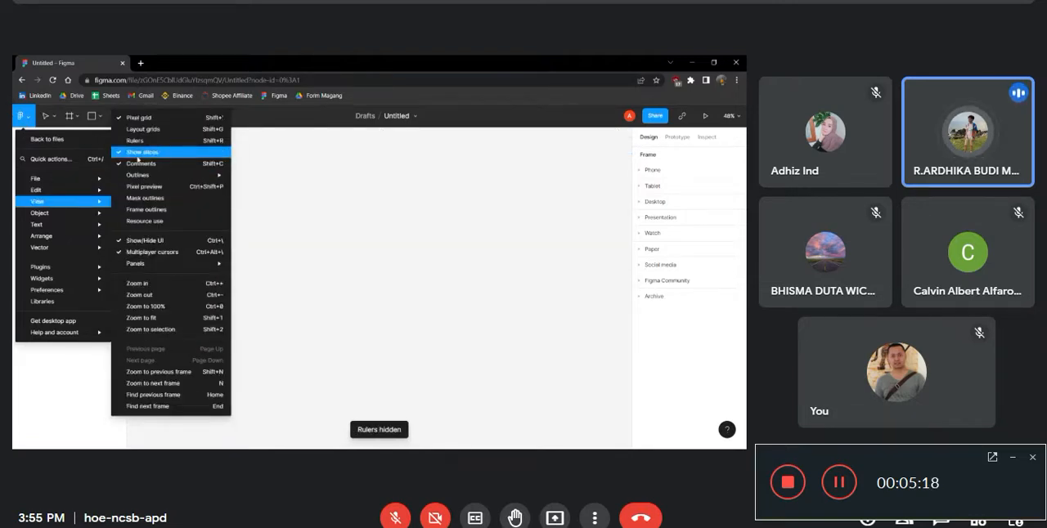
mouse_move(164, 175)
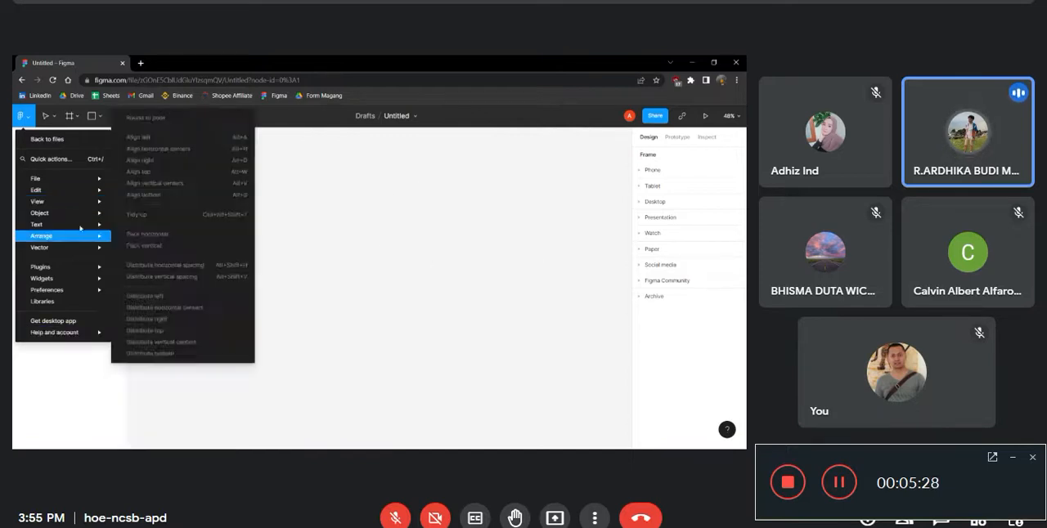
click(16, 442)
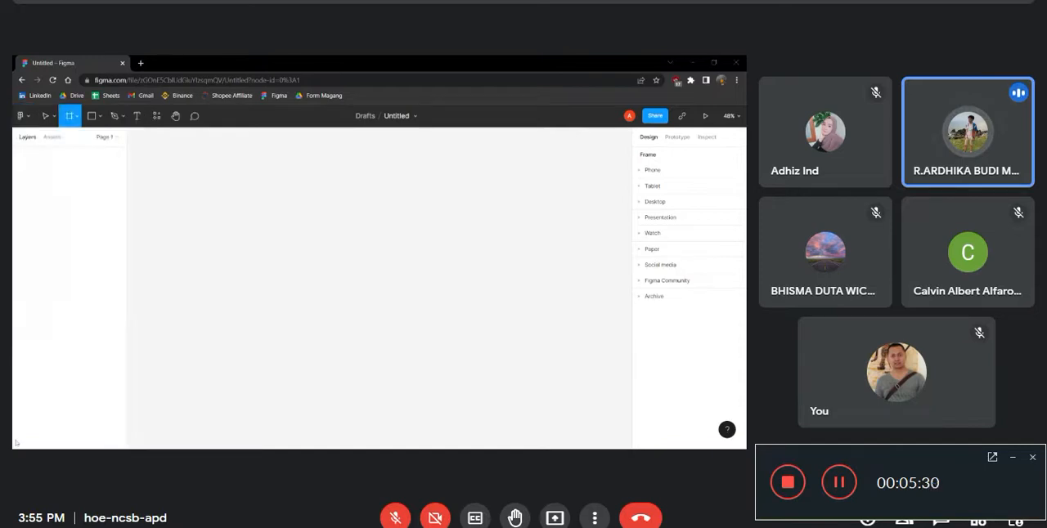
click(20, 116)
mouse_move(74, 183)
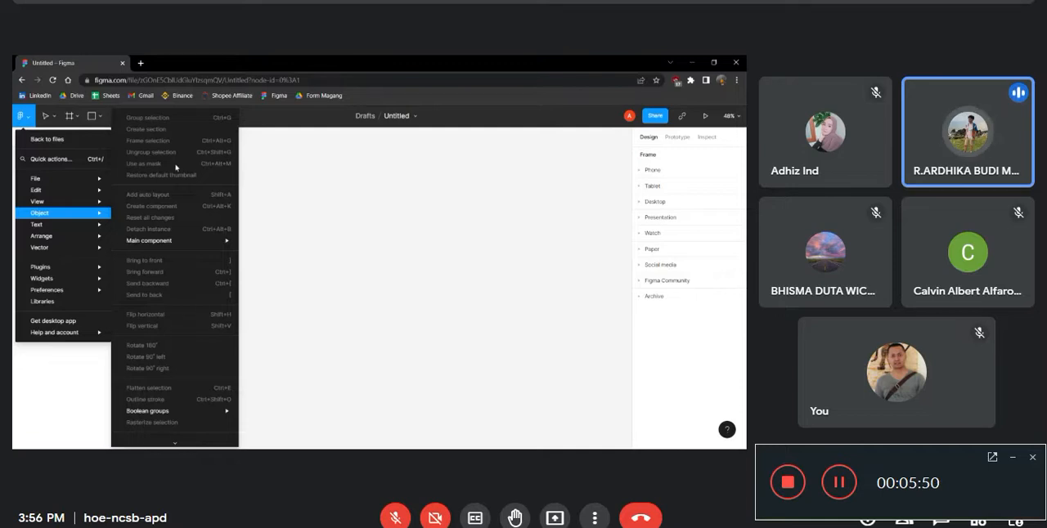
Draw a rectangle about 575 × 537 in the middle of the canvas and delete it
click(385, 198)
key(r)
drag(288, 215, 423, 340)
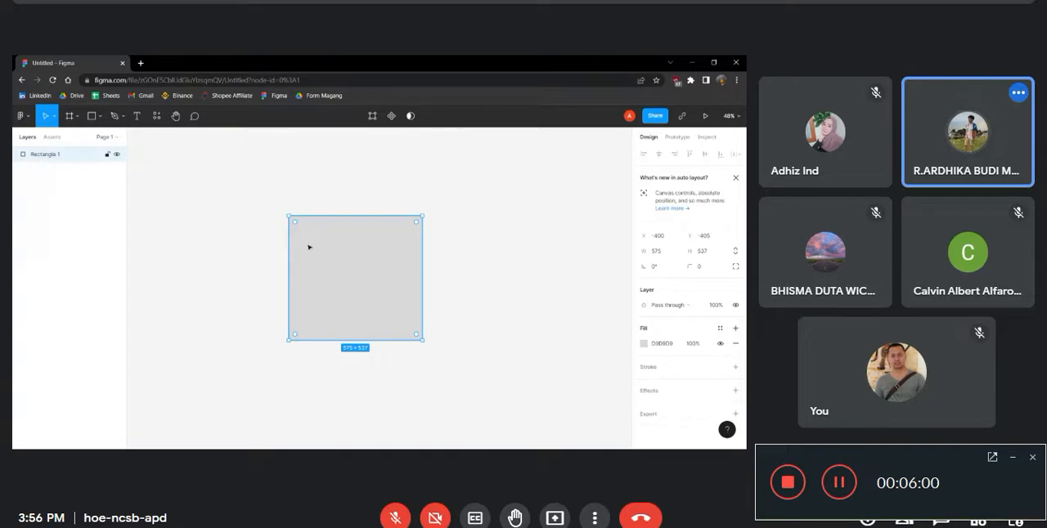
key(Delete)
Look through the arrangement commands and browse the plugins offered by the community
click(22, 116)
mouse_move(56, 232)
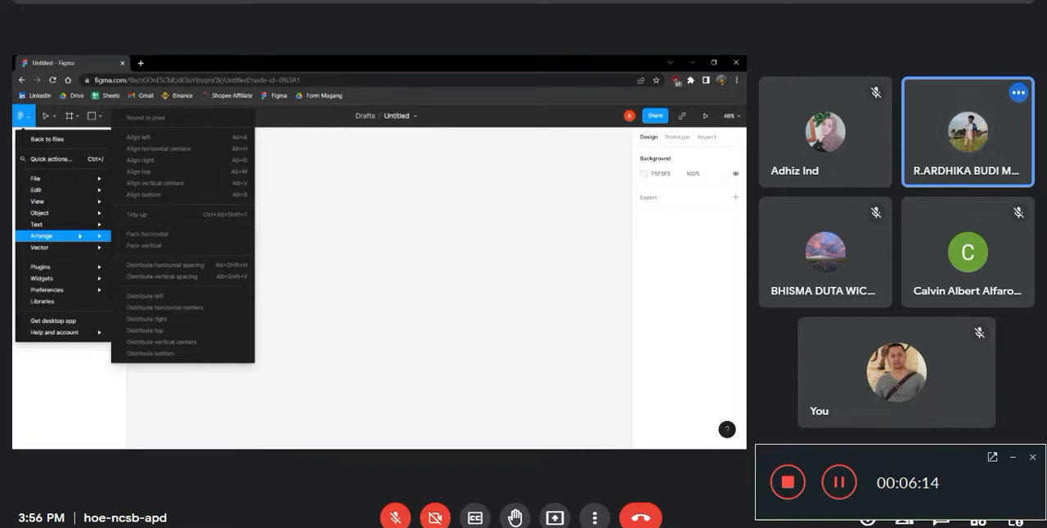
mouse_move(74, 266)
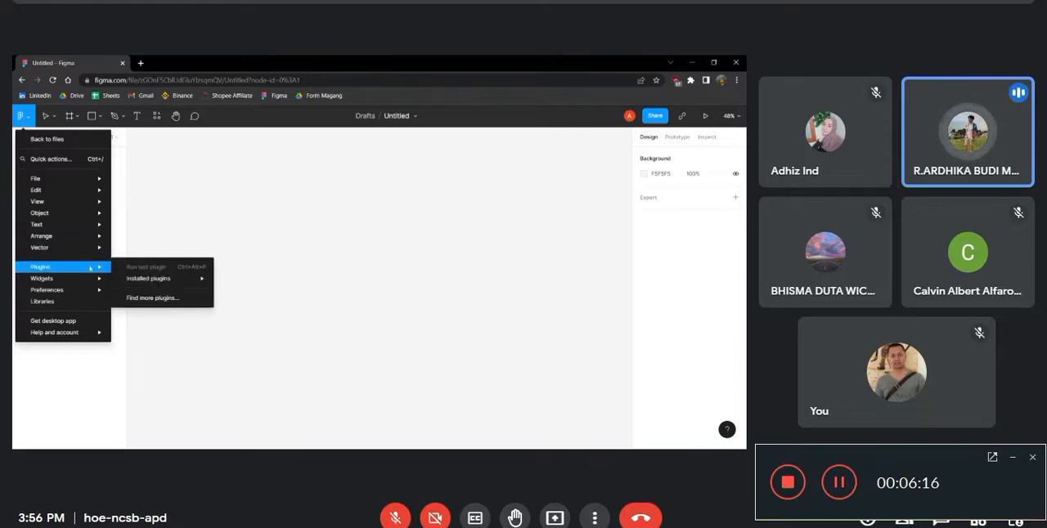
mouse_move(147, 279)
click(159, 298)
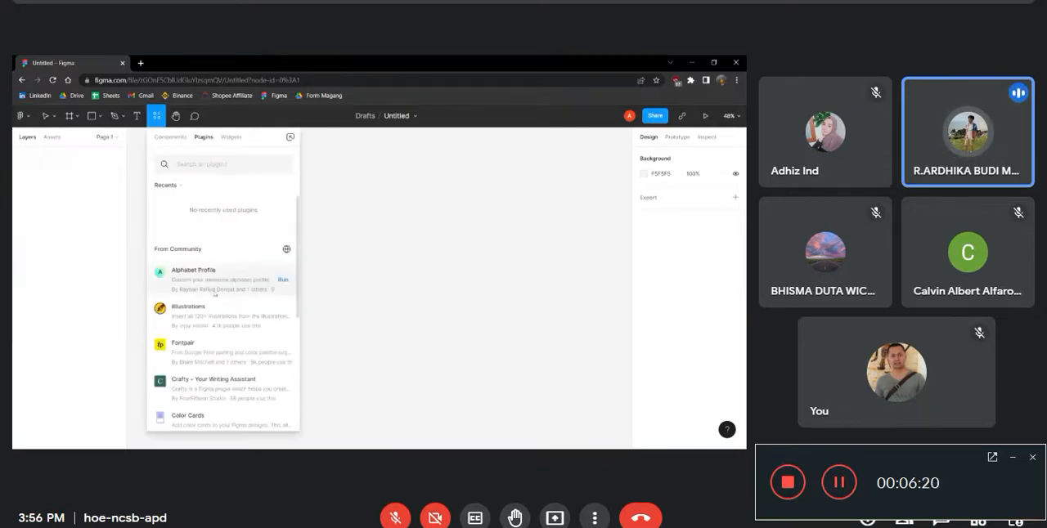
scroll(221, 284, up, 3)
scroll(237, 303, down, 2)
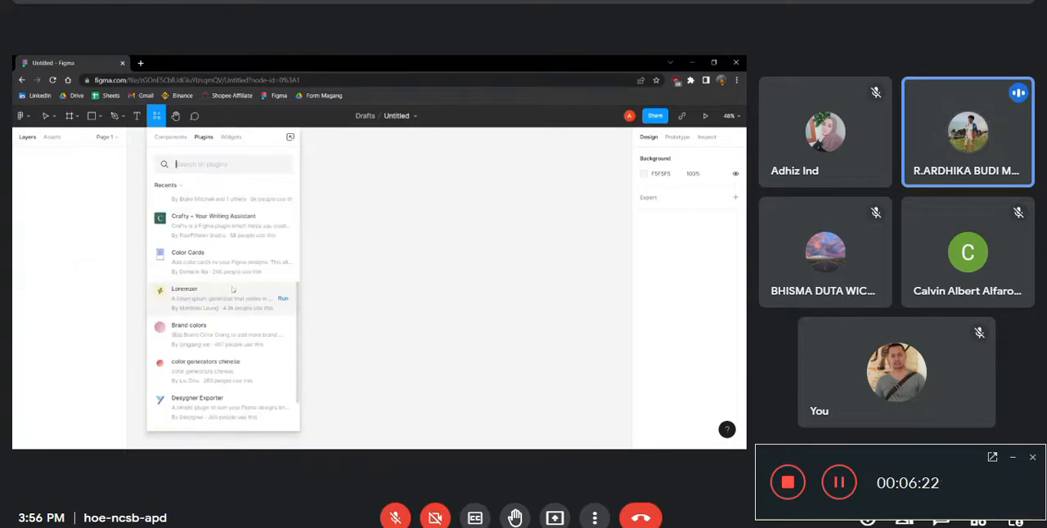
scroll(249, 315, up, 3)
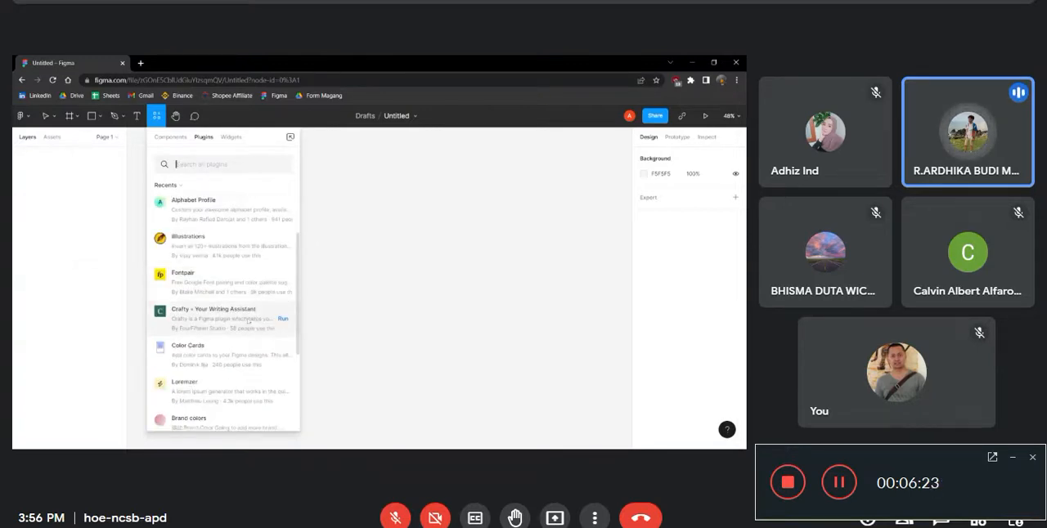
scroll(241, 282, down, 3)
scroll(237, 278, up, 2)
Look through the preferences for snapping, layer highlighting and zoom behaviour
click(23, 116)
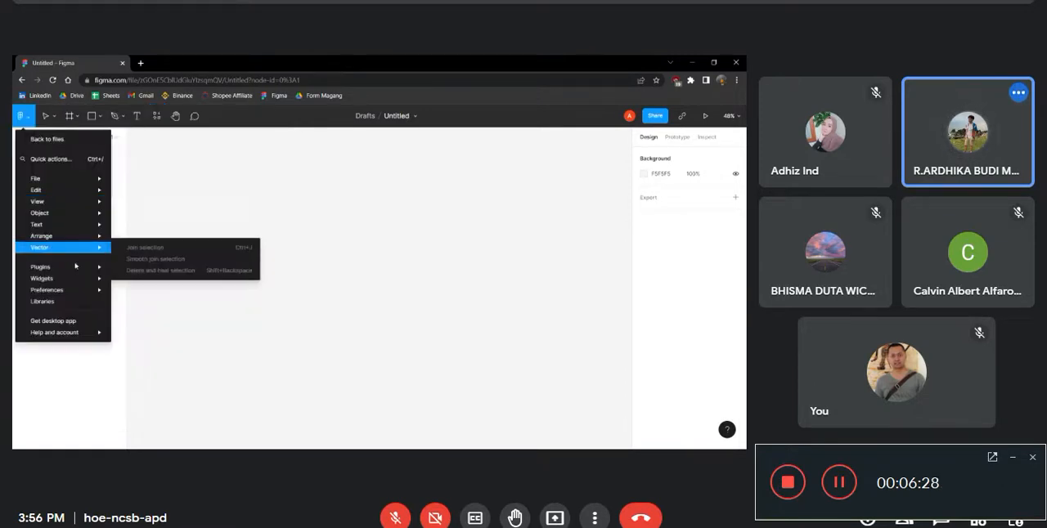
mouse_move(78, 295)
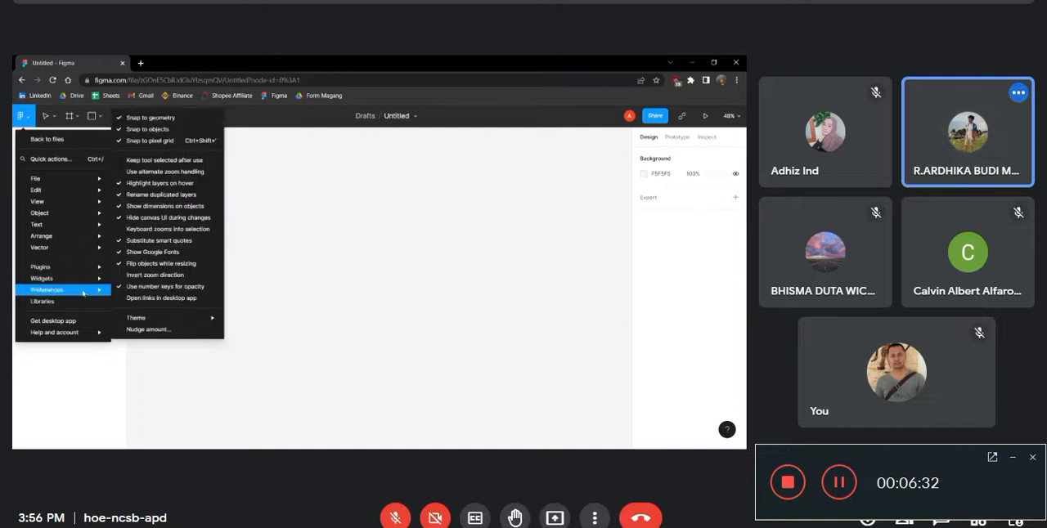
click(360, 295)
Draw a rectangle about 1193 × 795 in the middle of the canvas and delete it
click(89, 119)
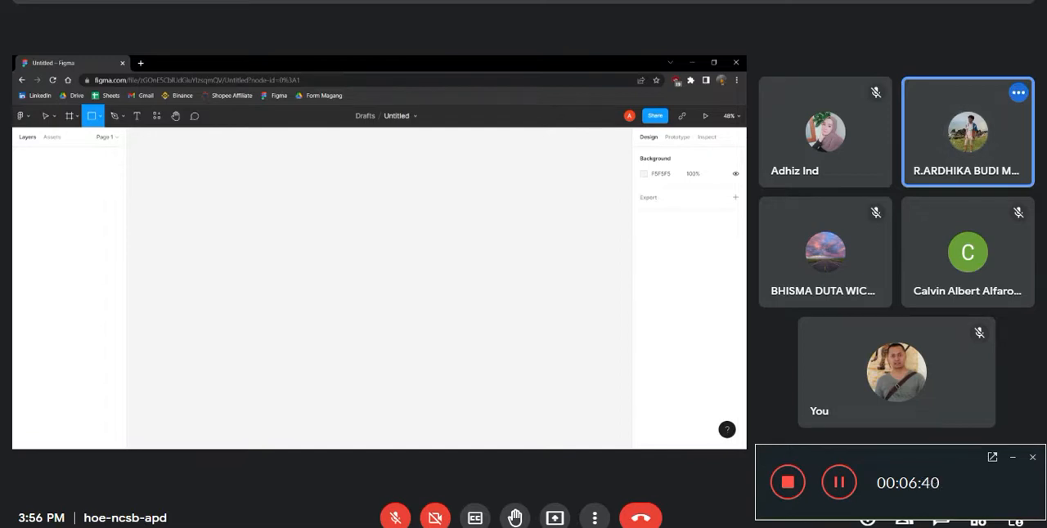
mouse_move(206, 216)
mouse_down()
mouse_move(502, 306)
mouse_move(619, 437)
mouse_move(486, 404)
mouse_up()
scroll(346, 335, down, 4)
scroll(433, 289, up, 3)
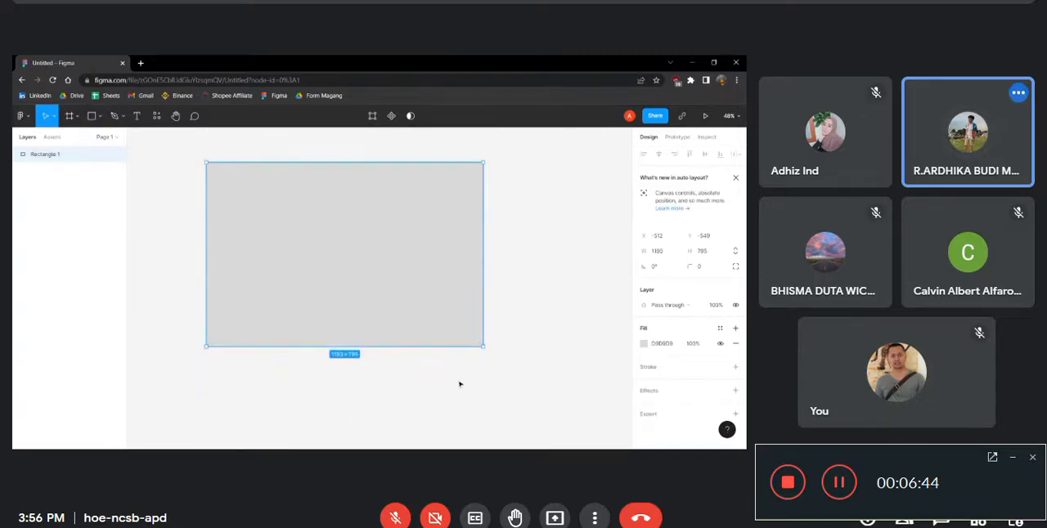
drag(309, 429, 638, 411)
click(353, 222)
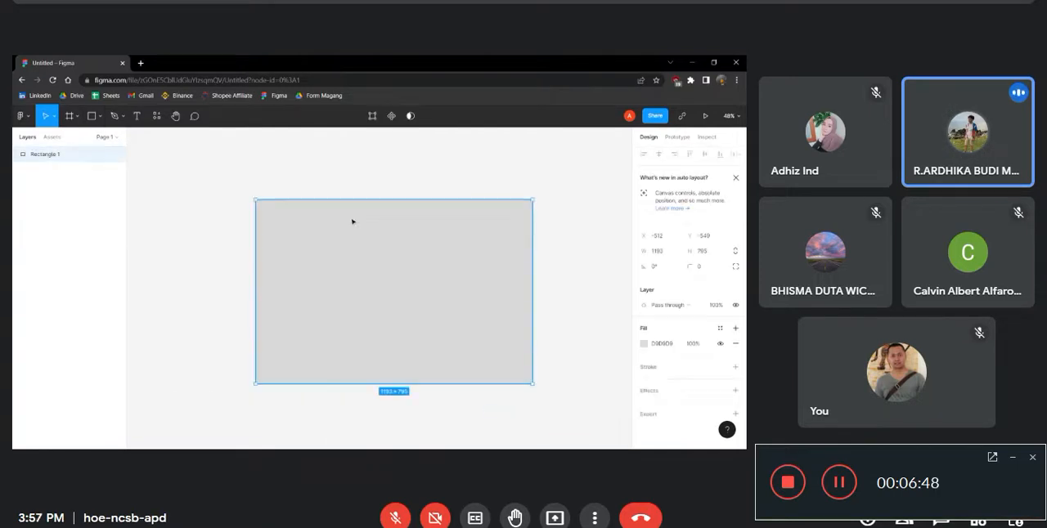
Create a 1080 × 1080 frame from the Instagram post preset in the Social media group
key(f)
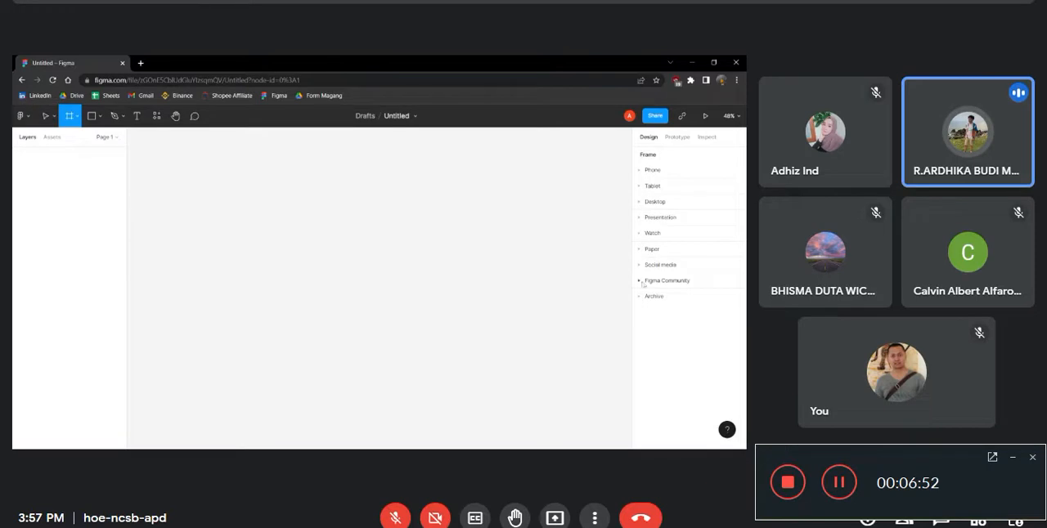
click(639, 170)
scroll(648, 345, down, 3)
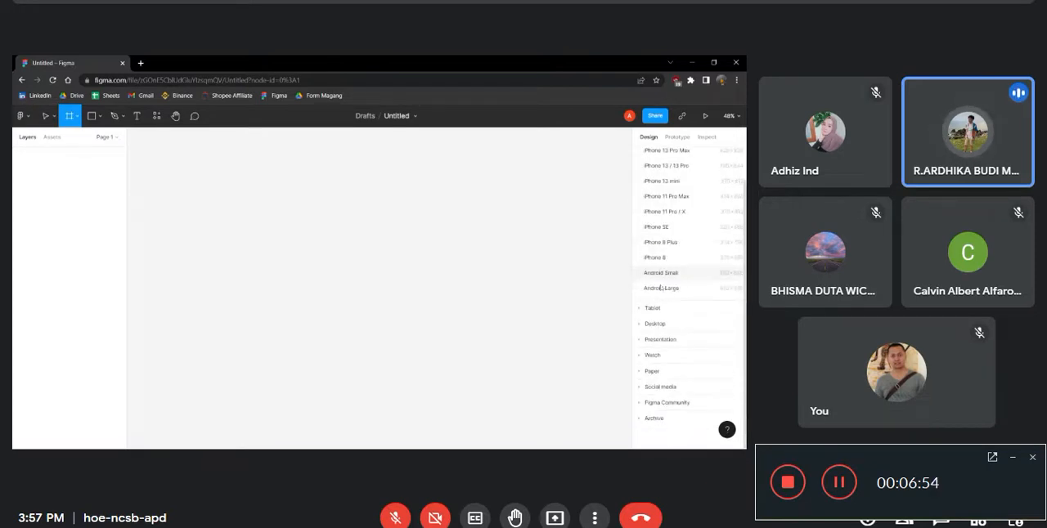
click(648, 387)
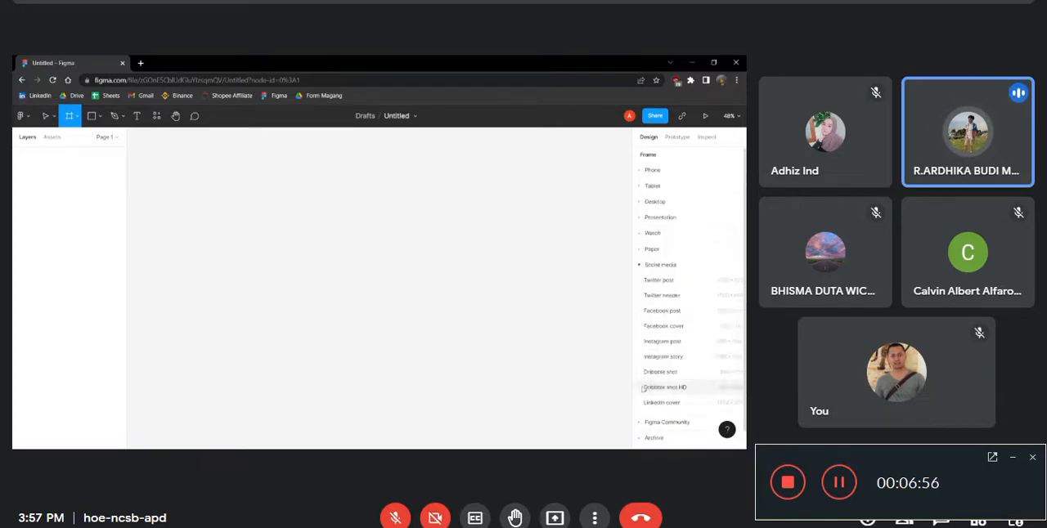
click(664, 317)
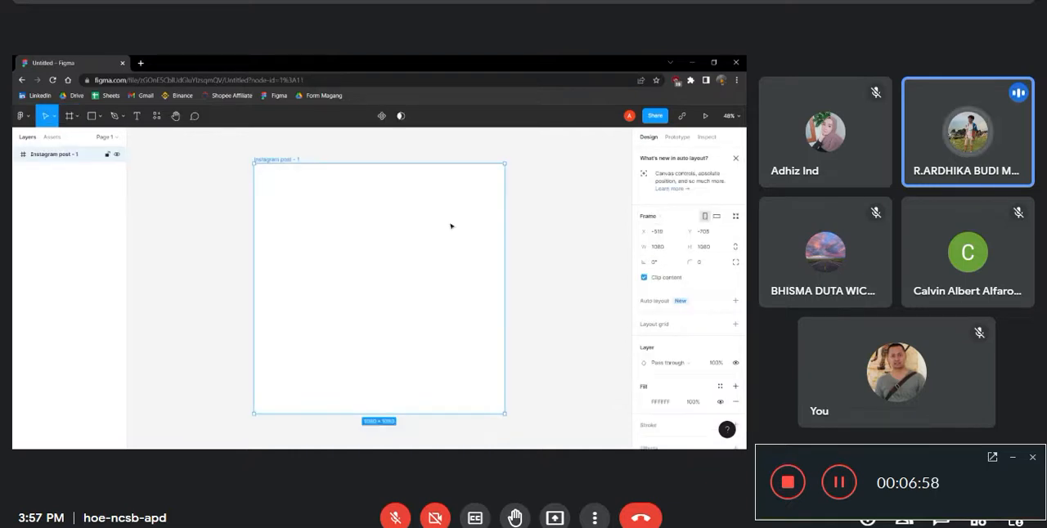
click(535, 210)
click(470, 228)
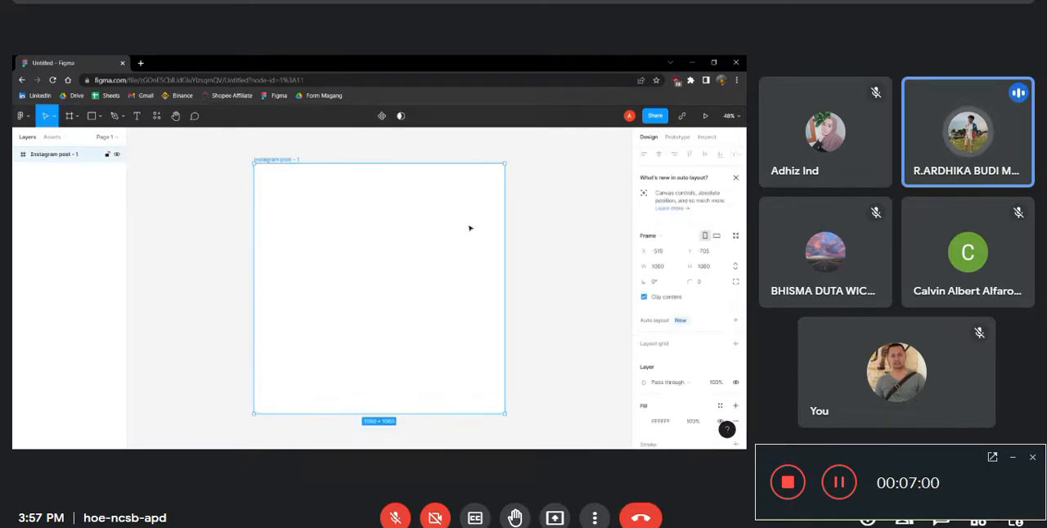
scroll(561, 275, down, 3)
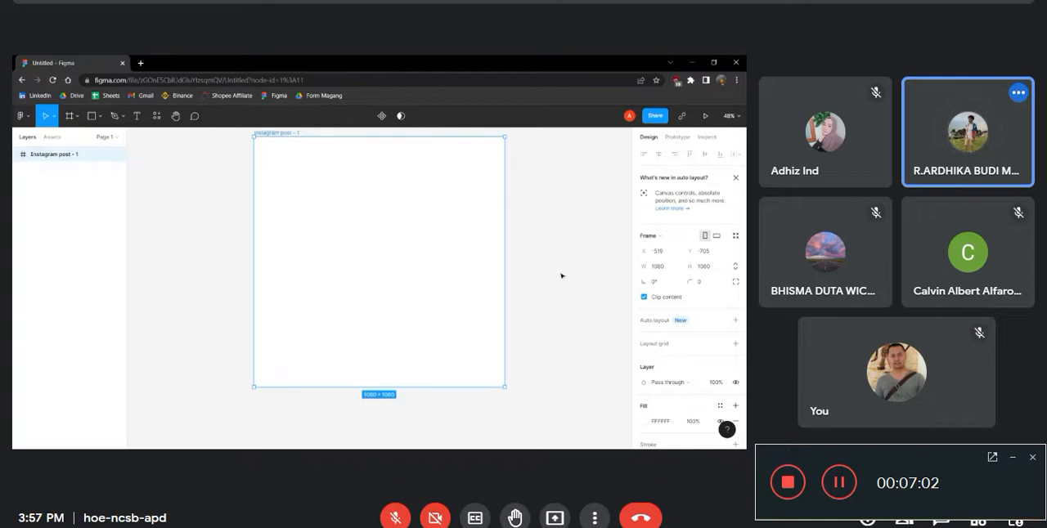
scroll(569, 274, up, 1)
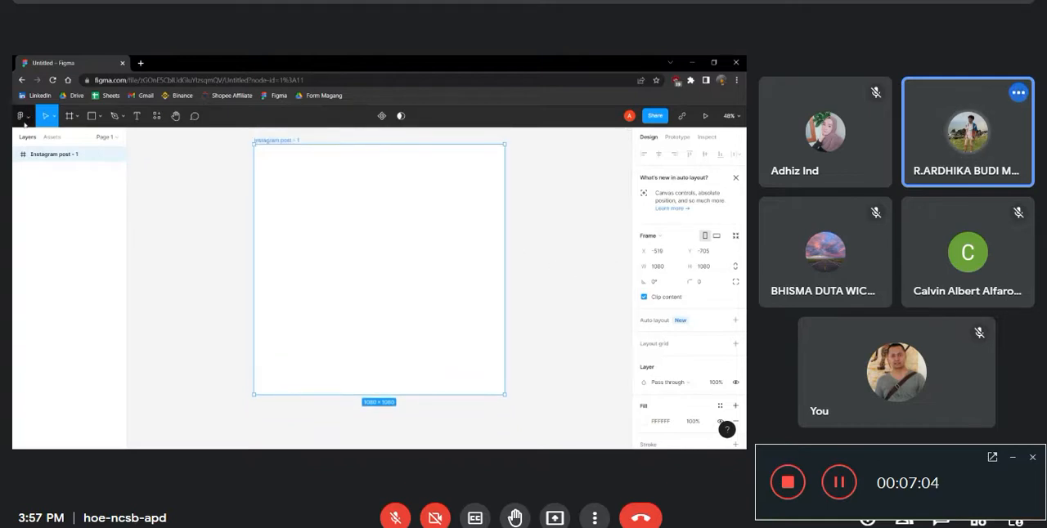
Draw a small rectangle near the upper edge of the Instagram post frame and delete it
click(132, 118)
click(90, 117)
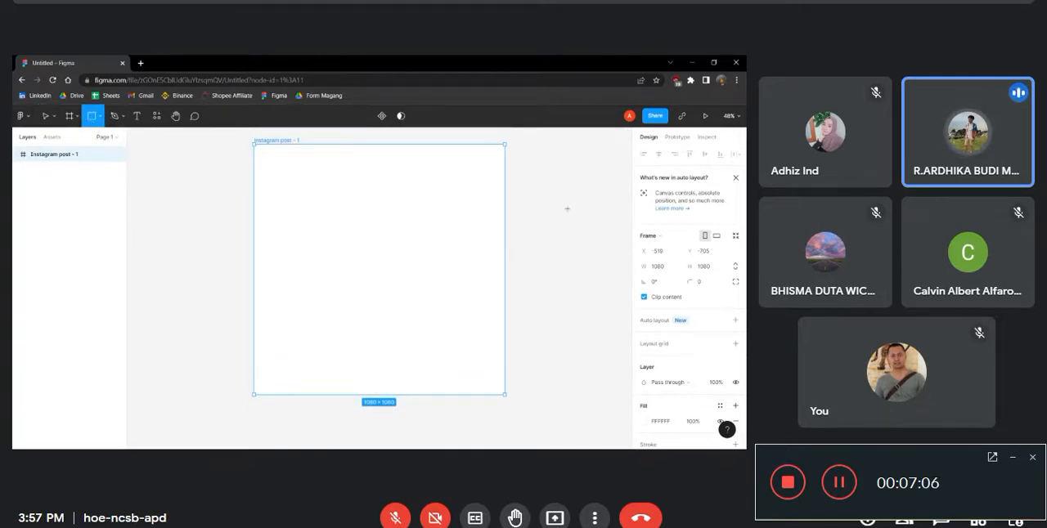
scroll(669, 223, down, 1)
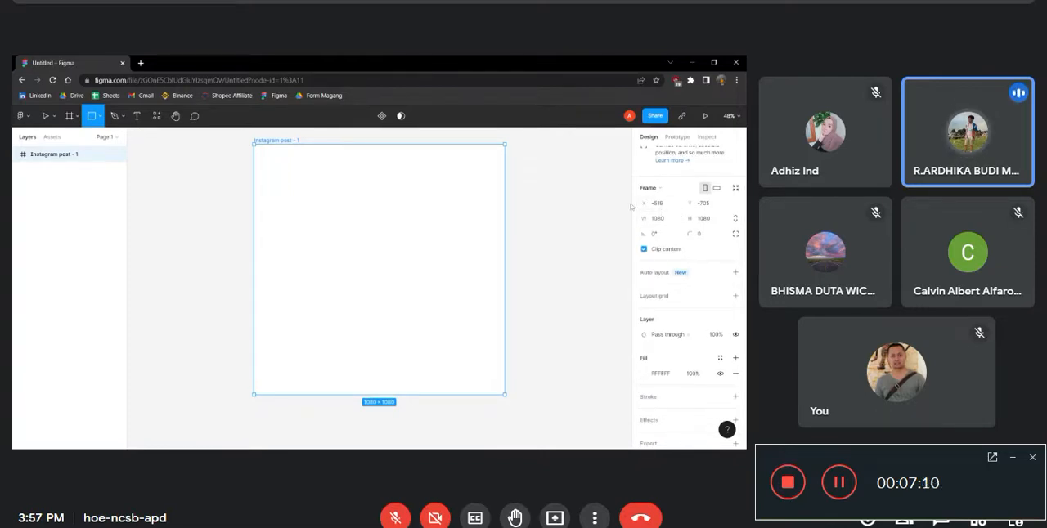
drag(314, 156, 349, 175)
key(Delete)
Move the Instagram post frame to about X -292, Y -680 and set its rotation to 0°
drag(287, 142, 342, 149)
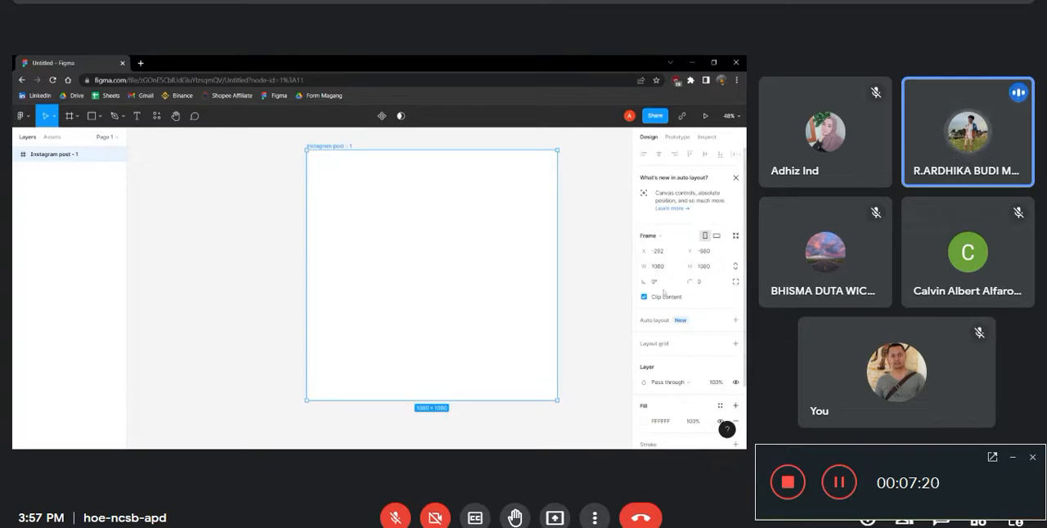
drag(646, 282, 669, 284)
text(0)
key(Return)
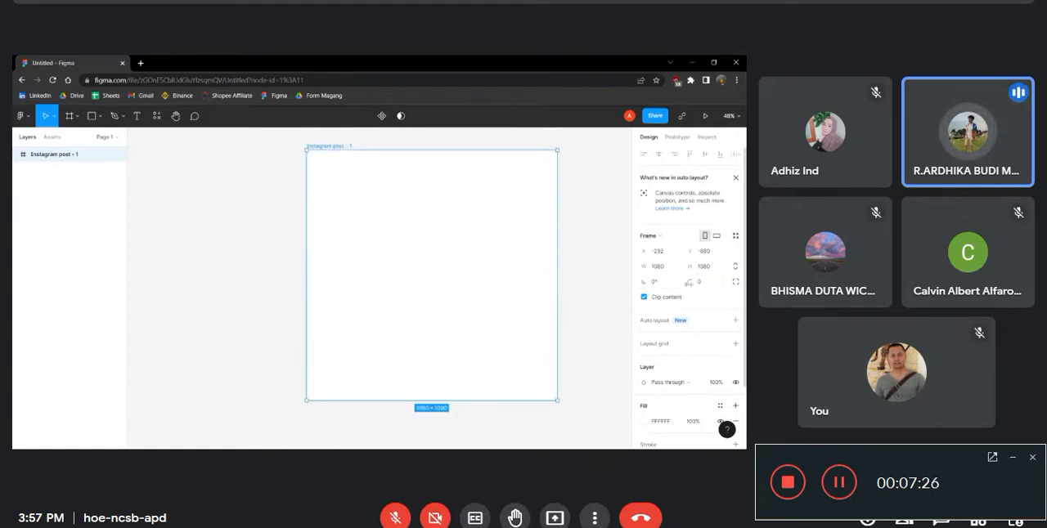
Try out different corner radius values on the Instagram post frame and return the radius to 0
drag(689, 281, 65, 280)
drag(539, 285, 104, 294)
drag(733, 301, 607, 304)
Move the Instagram post frame to about X -424, Y -692 and fill it with black (000000)
drag(428, 229, 418, 227)
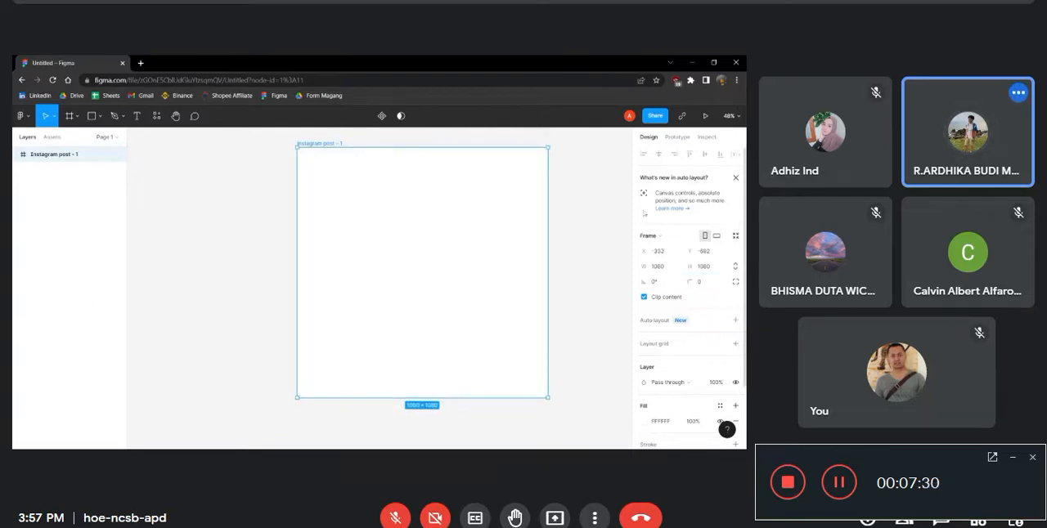
click(736, 177)
click(644, 343)
drag(558, 314, 224, 394)
drag(311, 333, 290, 334)
click(627, 308)
click(434, 279)
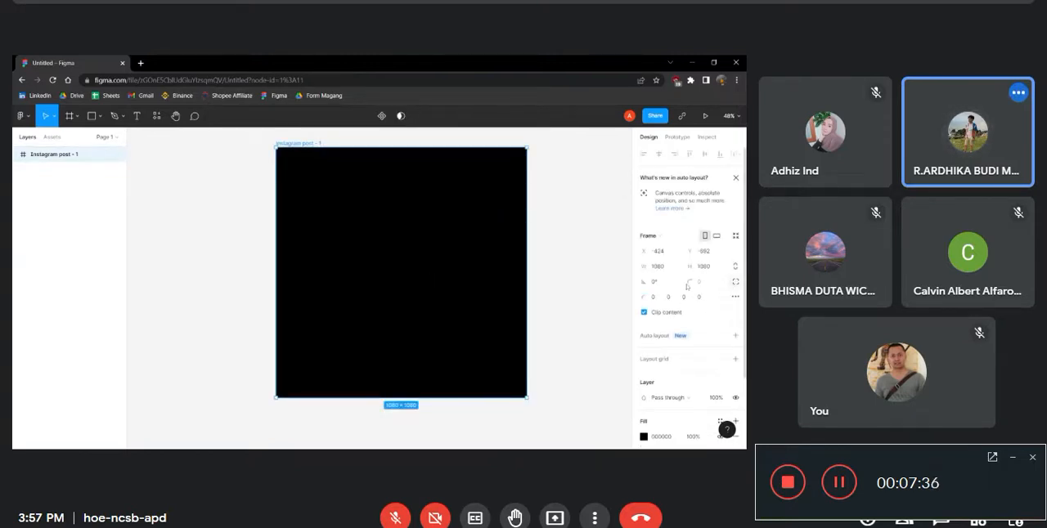
Round all corners of the black frame to a radius of 112, and set only the top-right corner to 0
mouse_move(692, 283)
mouse_down()
mouse_move(133, 292)
mouse_move(681, 283)
mouse_up()
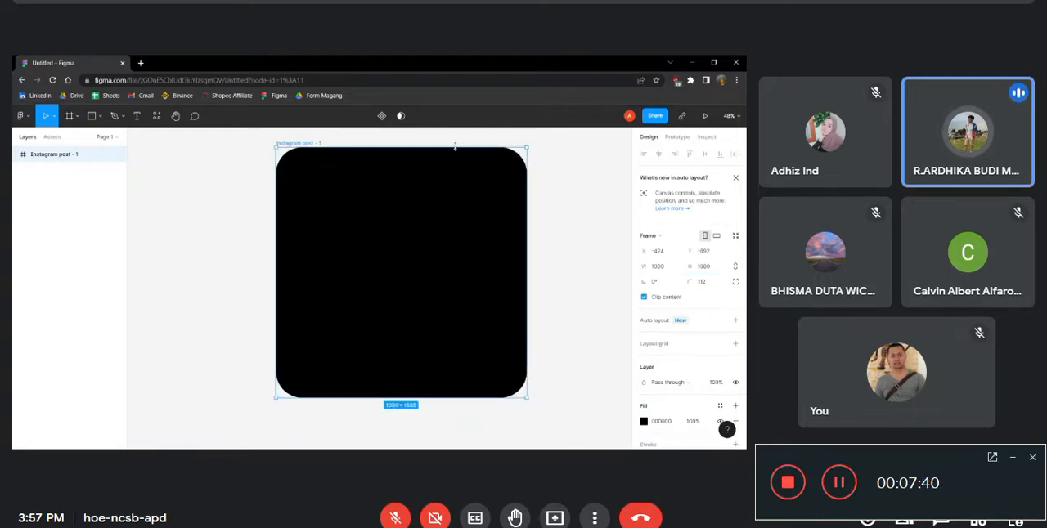
click(734, 283)
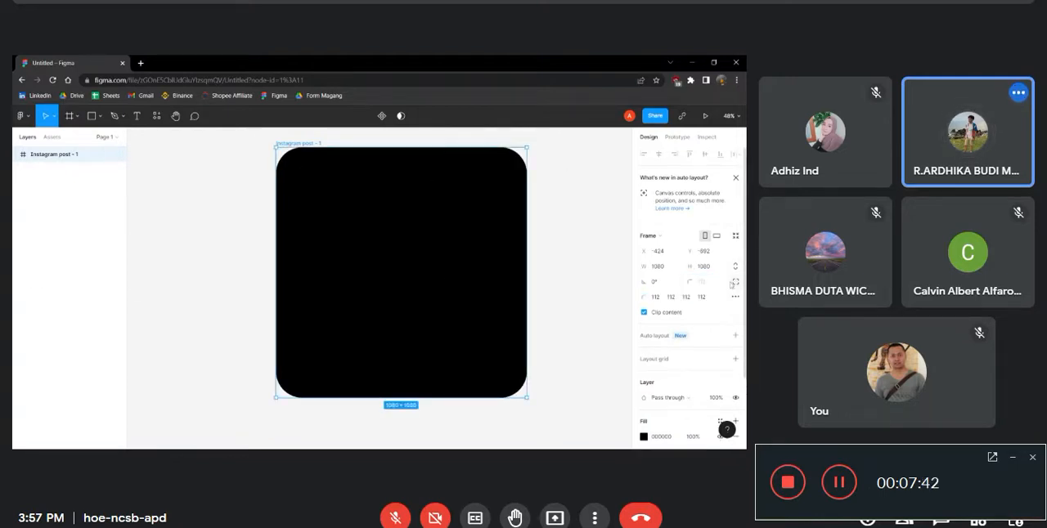
click(672, 299)
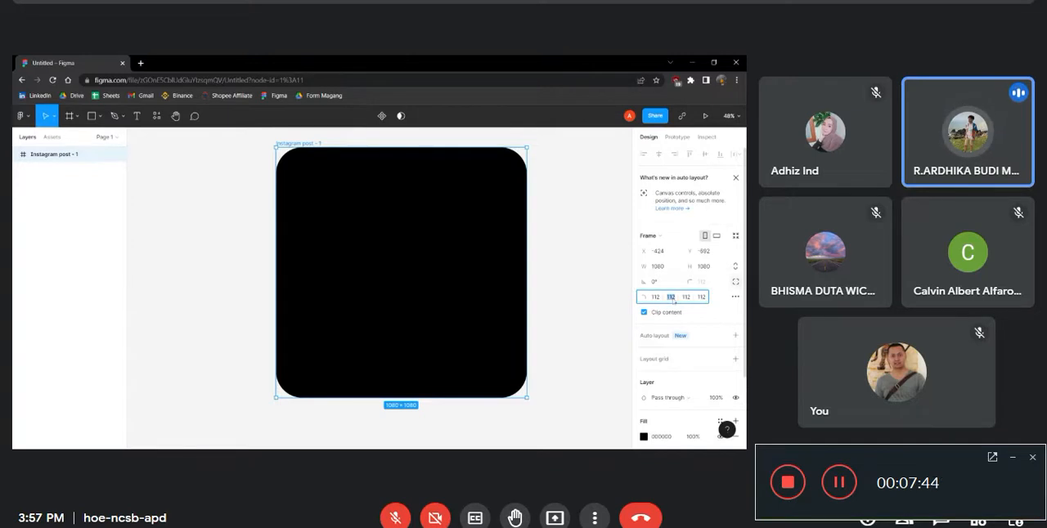
text(0)
key(Return)
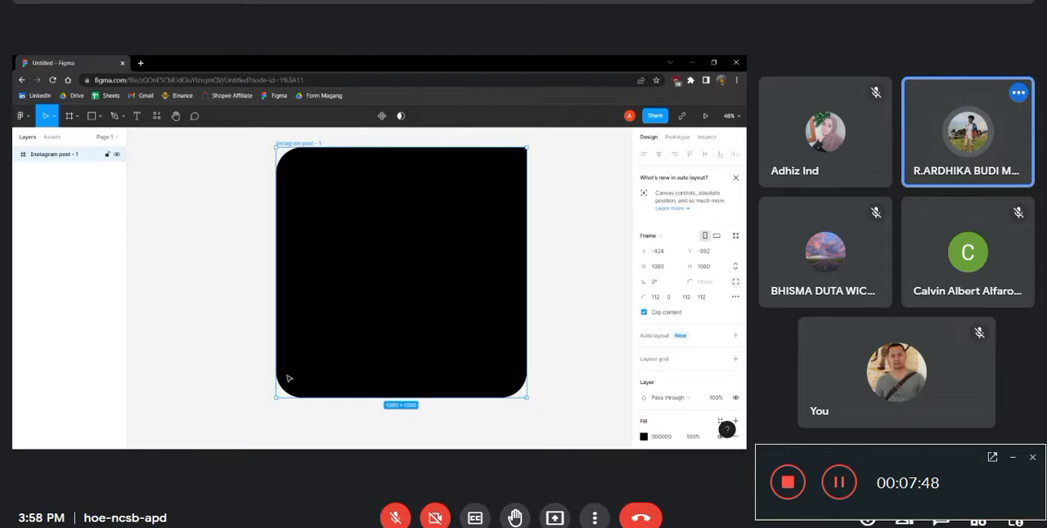
Set the radius of all corners of the black frame to 0 and add auto layout to the frame
click(672, 299)
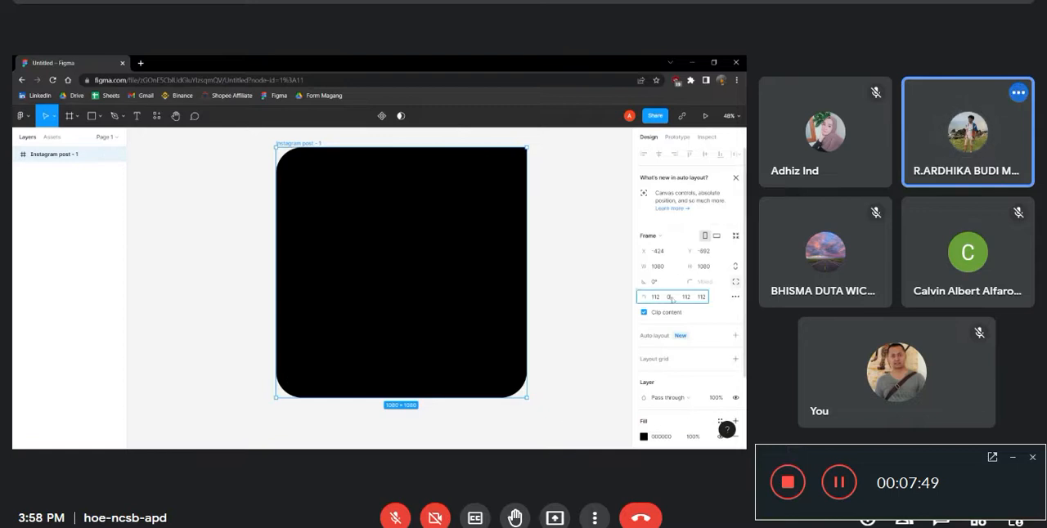
click(735, 283)
click(720, 283)
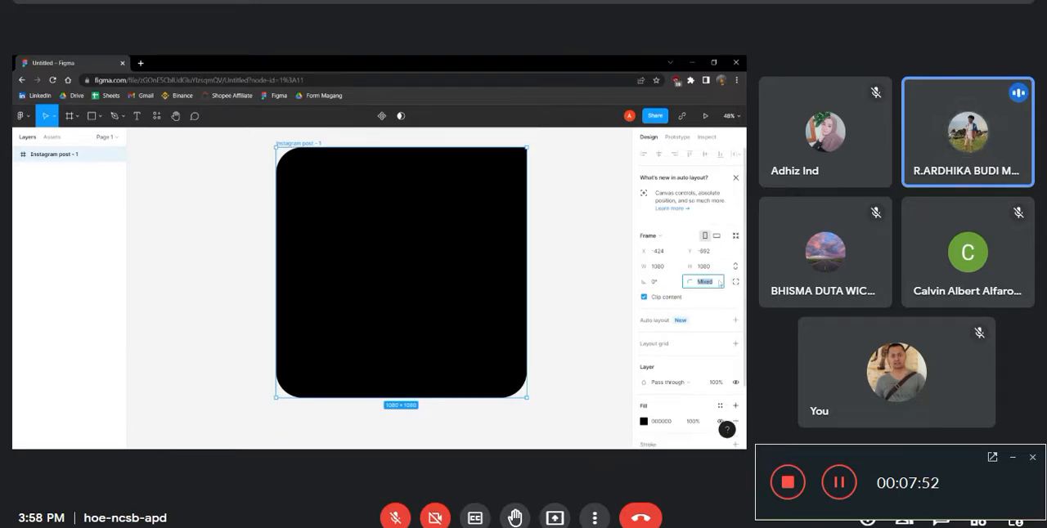
key(Return)
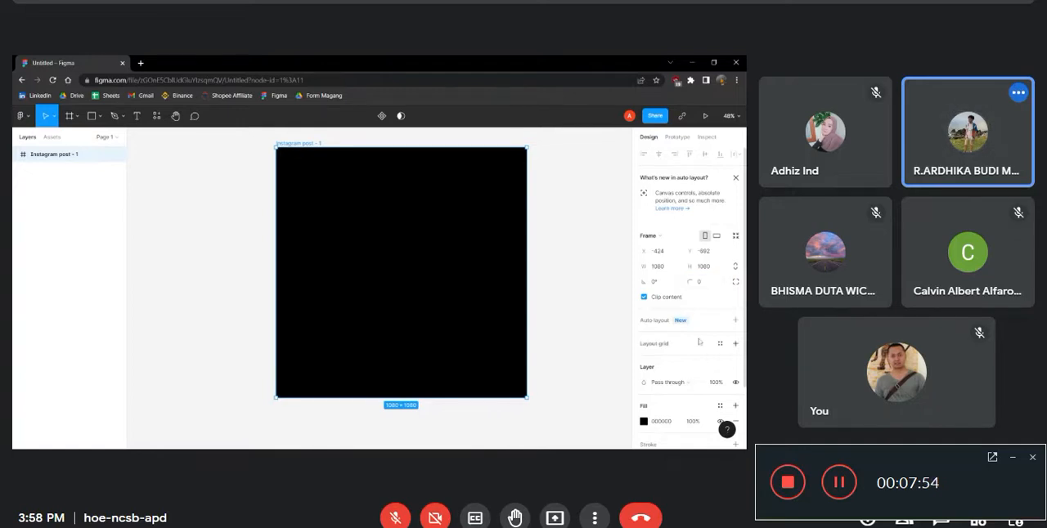
click(735, 320)
scroll(738, 344, down, 1)
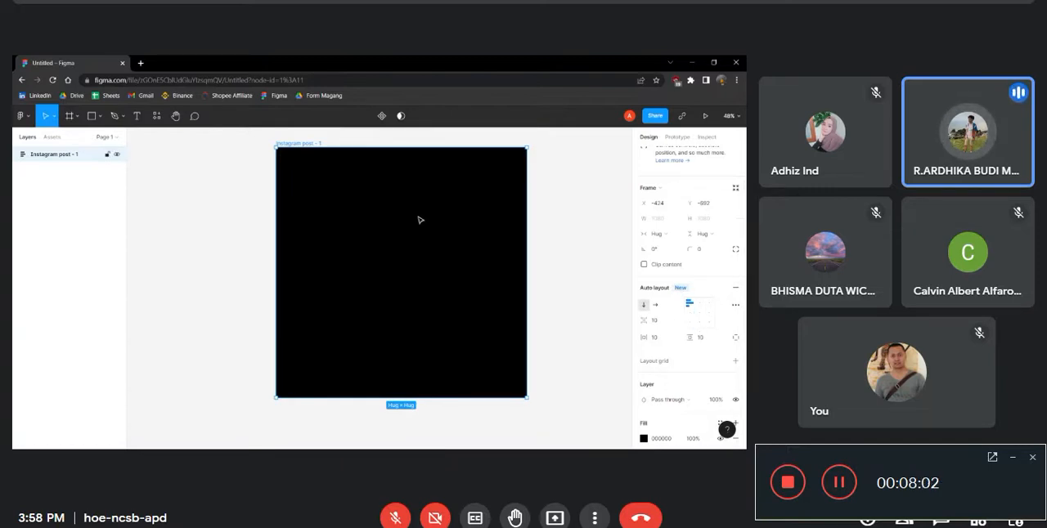
scroll(417, 209, down, 2)
scroll(491, 206, up, 3)
scroll(494, 206, down, 2)
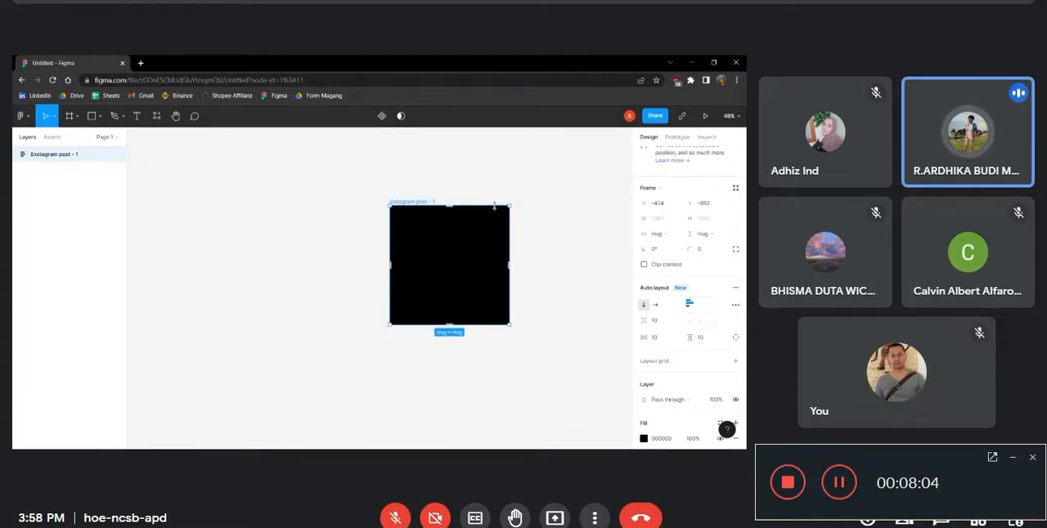
scroll(491, 207, up, 1)
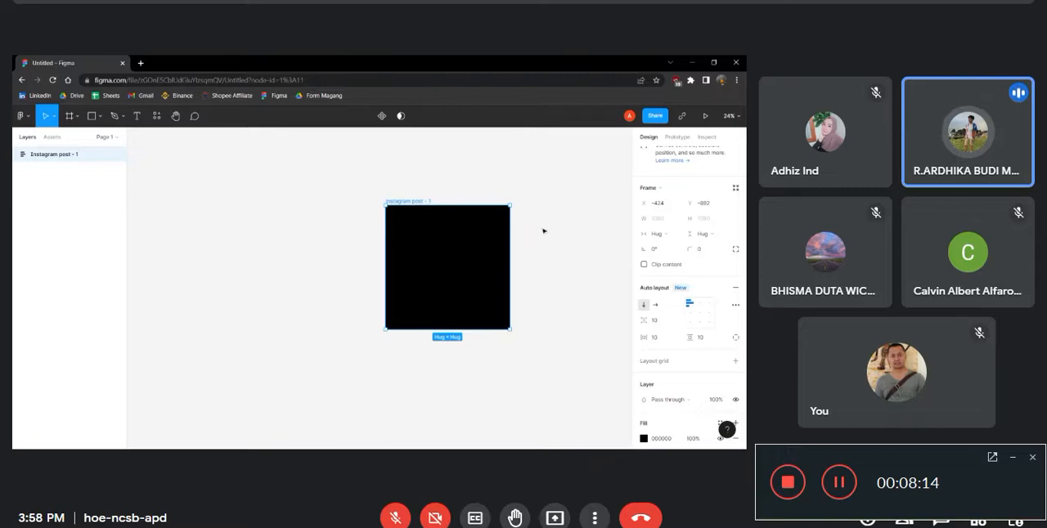
scroll(502, 243, up, 1)
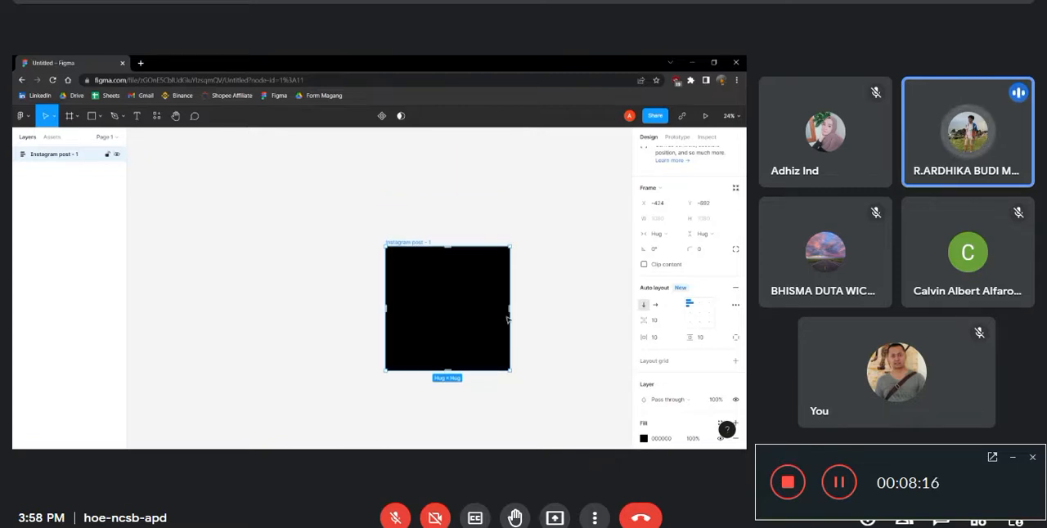
scroll(507, 319, up, 1)
scroll(509, 321, up, 1)
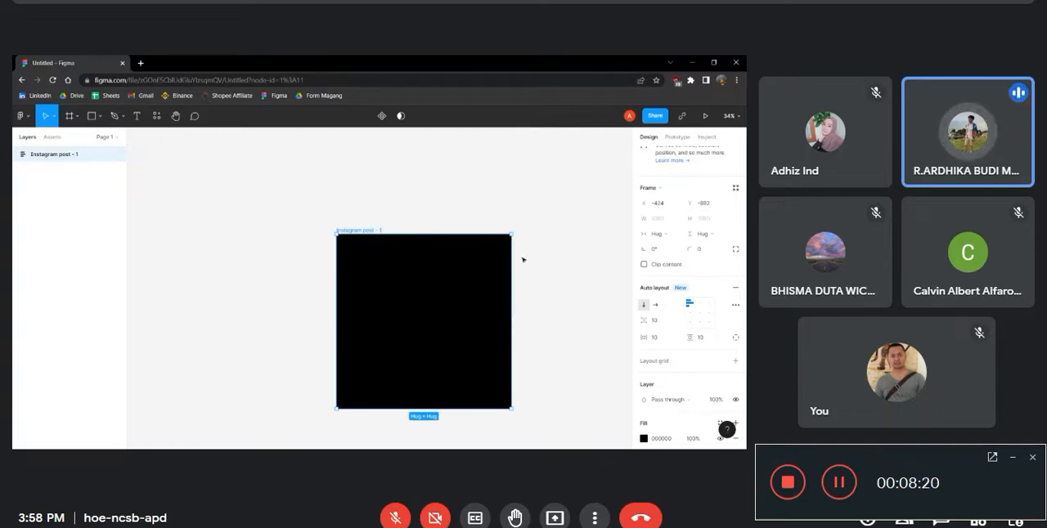
scroll(529, 258, down, 1)
scroll(686, 374, down, 2)
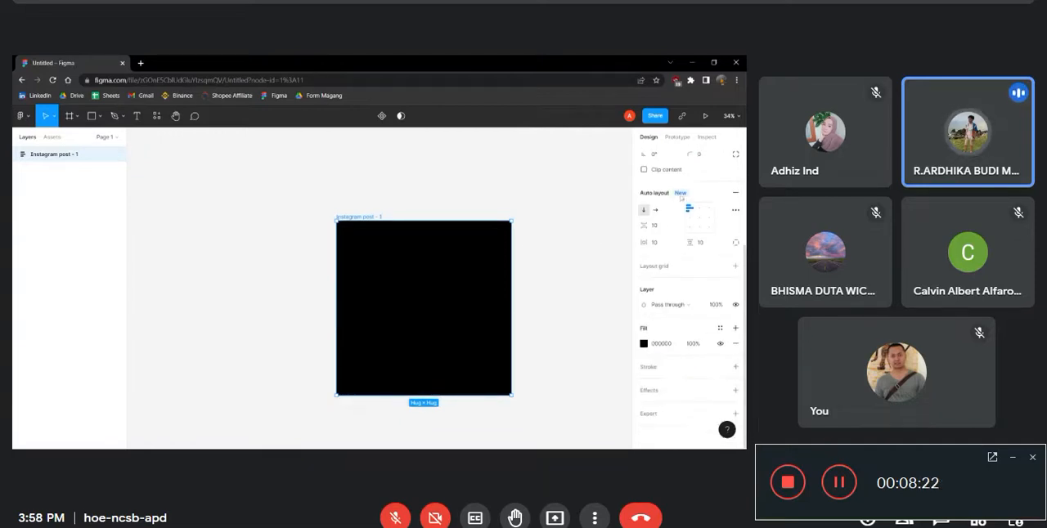
scroll(540, 231, up, 3)
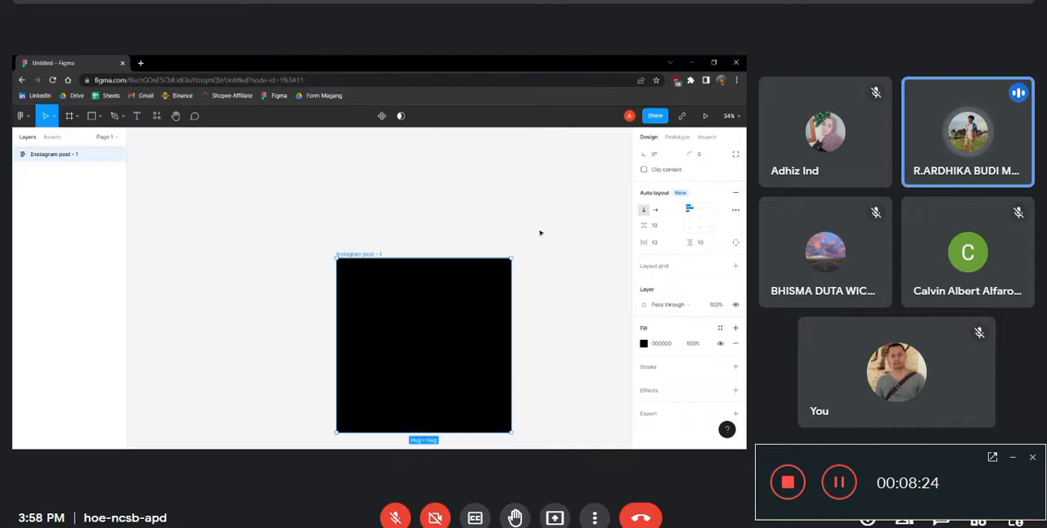
scroll(367, 283, down, 5)
scroll(541, 293, up, 1)
scroll(541, 293, up, 2)
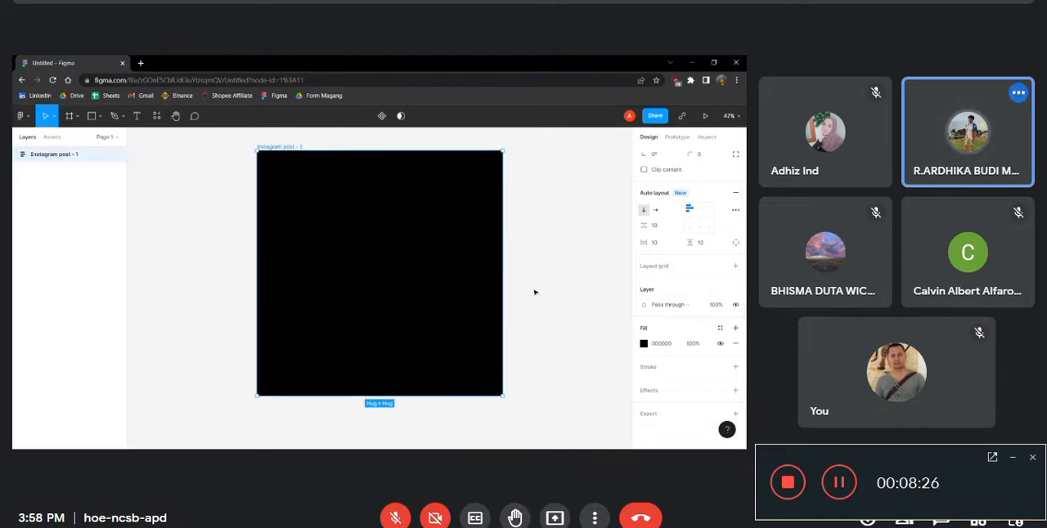
Add a layout grid to the black frame and look through the layer's blend modes without changing the mode
click(677, 270)
scroll(695, 307, down, 1)
click(671, 304)
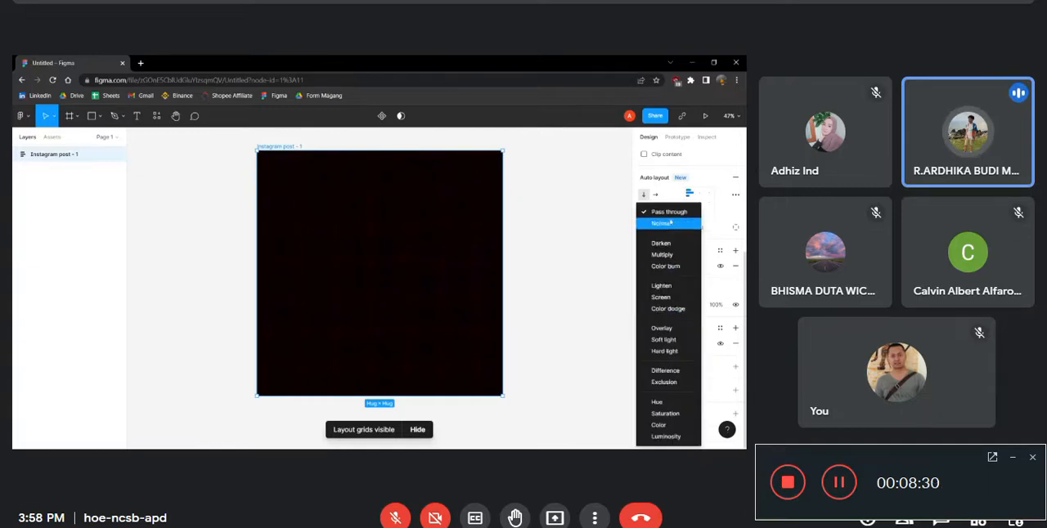
click(606, 268)
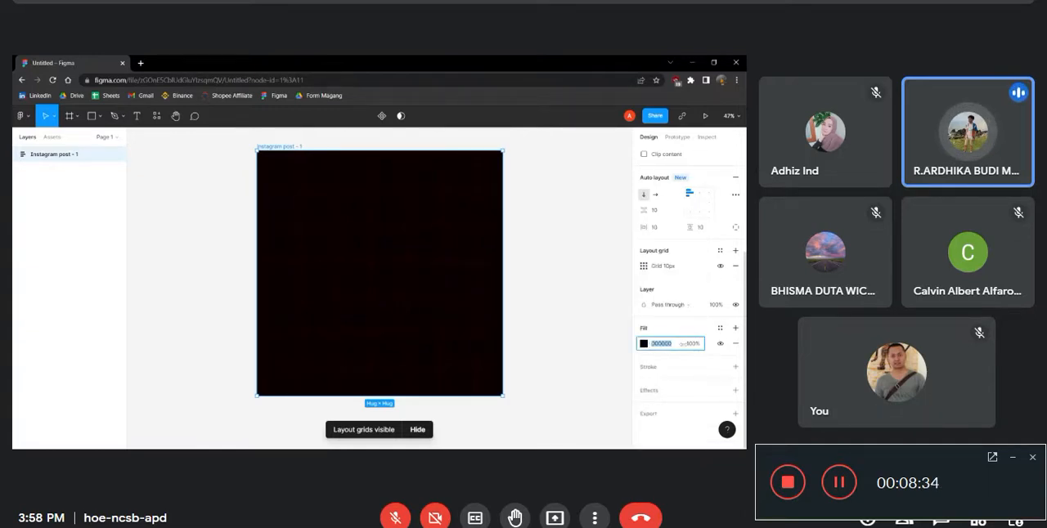
Try diamond, radial and linear gradient fills on the frame, and set the linear gradient's starting color to white (FFFFFF)
click(644, 345)
click(532, 200)
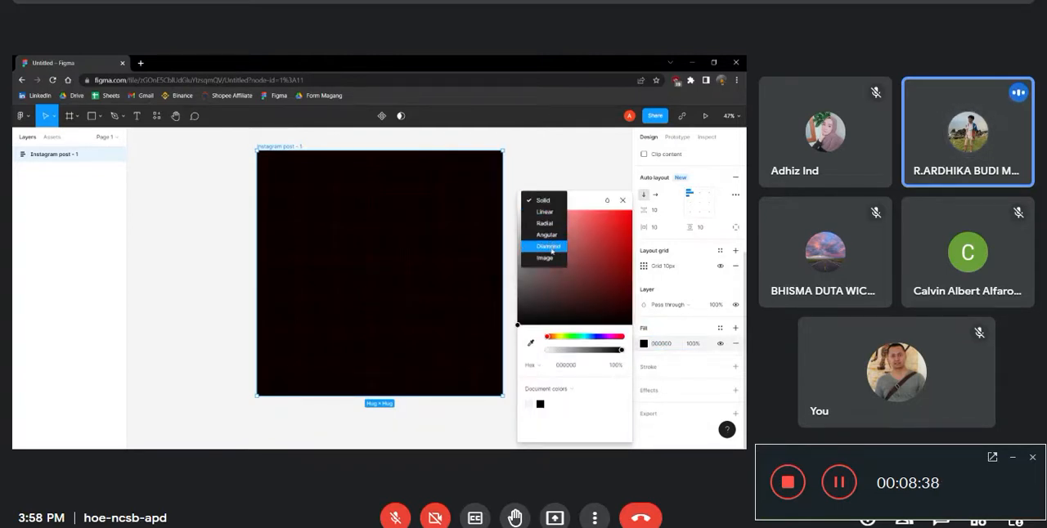
click(551, 251)
click(536, 166)
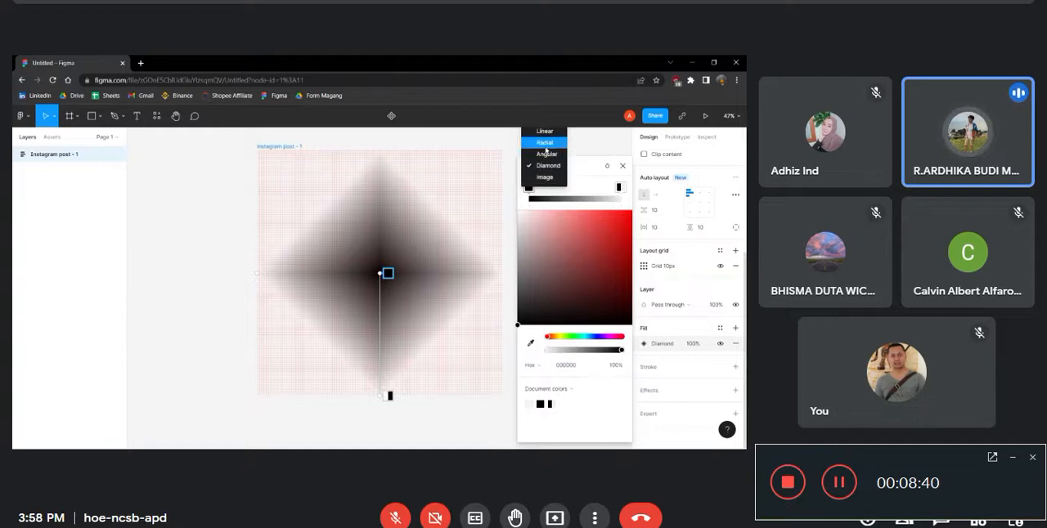
click(544, 142)
click(540, 166)
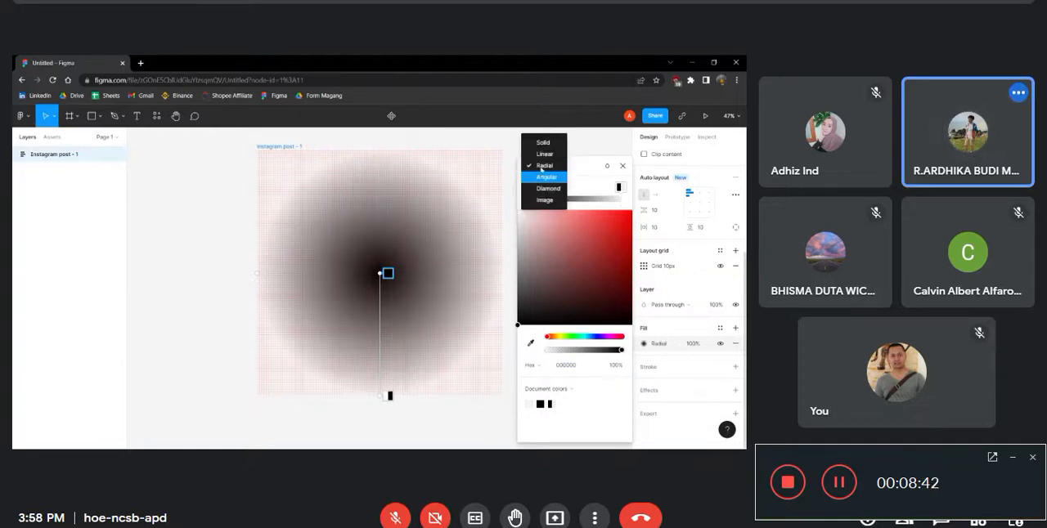
click(543, 155)
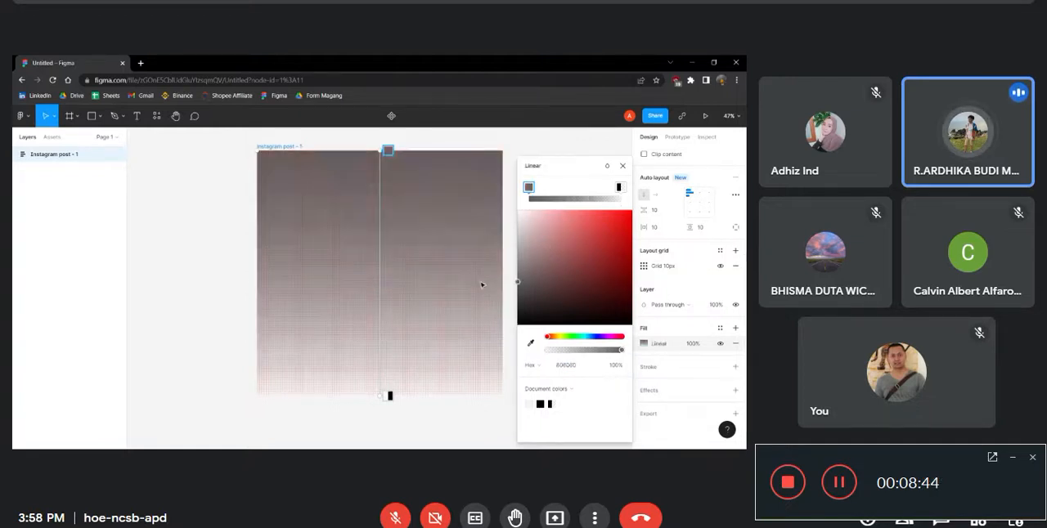
drag(234, 411, 311, 184)
Remove the layout grid and return the frame's fill to solid black (000000)
click(735, 266)
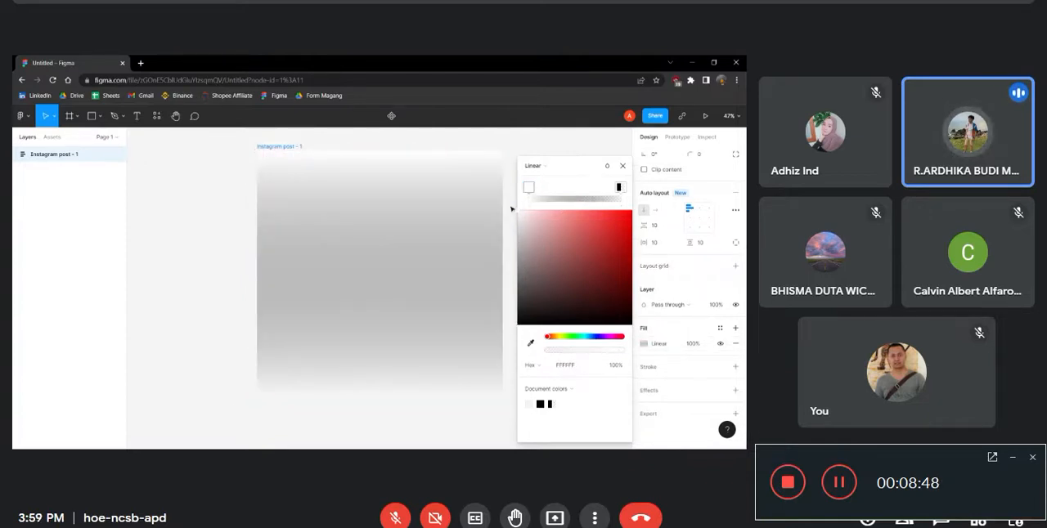
click(532, 166)
click(531, 156)
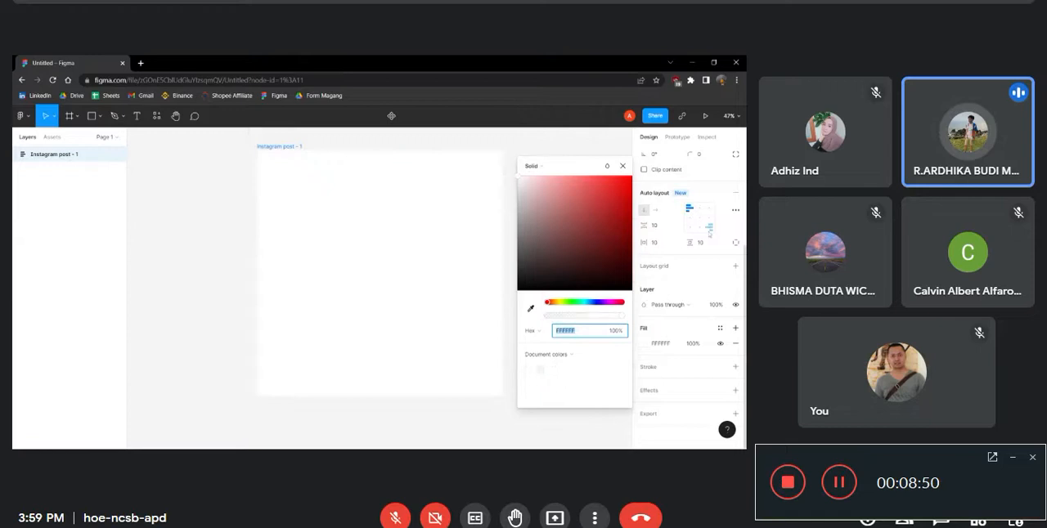
drag(573, 272, 517, 291)
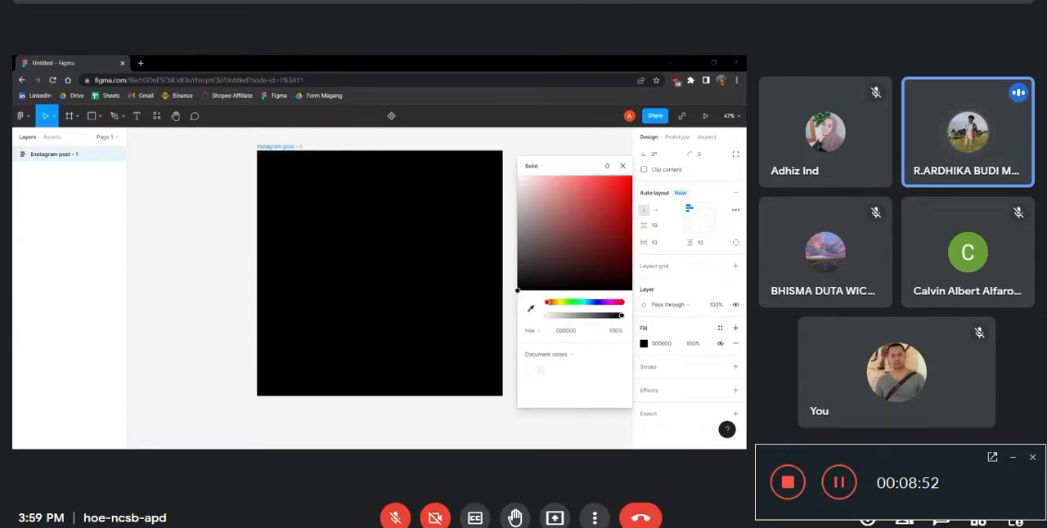
Remove the frame's fill and give the frame a black (000000) stroke
click(679, 366)
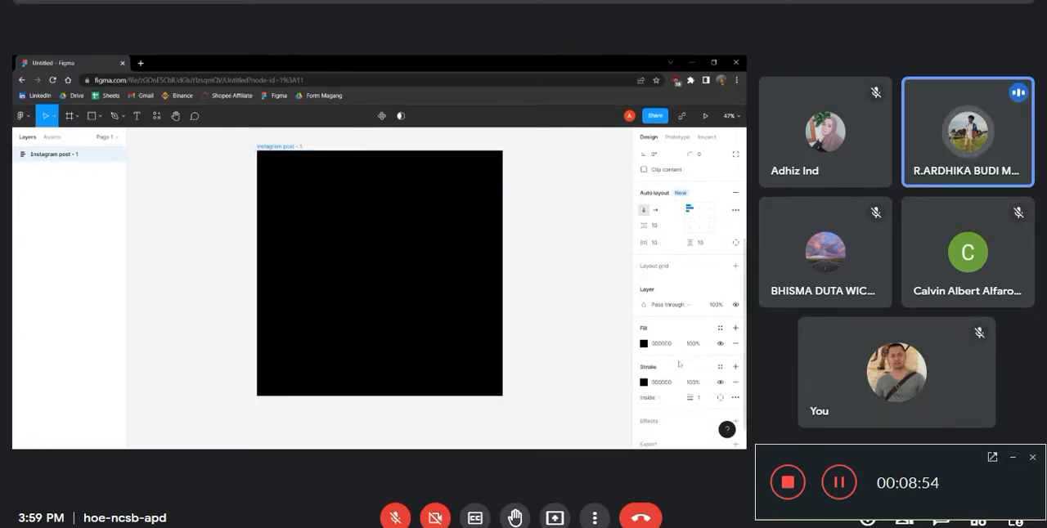
scroll(679, 363, down, 1)
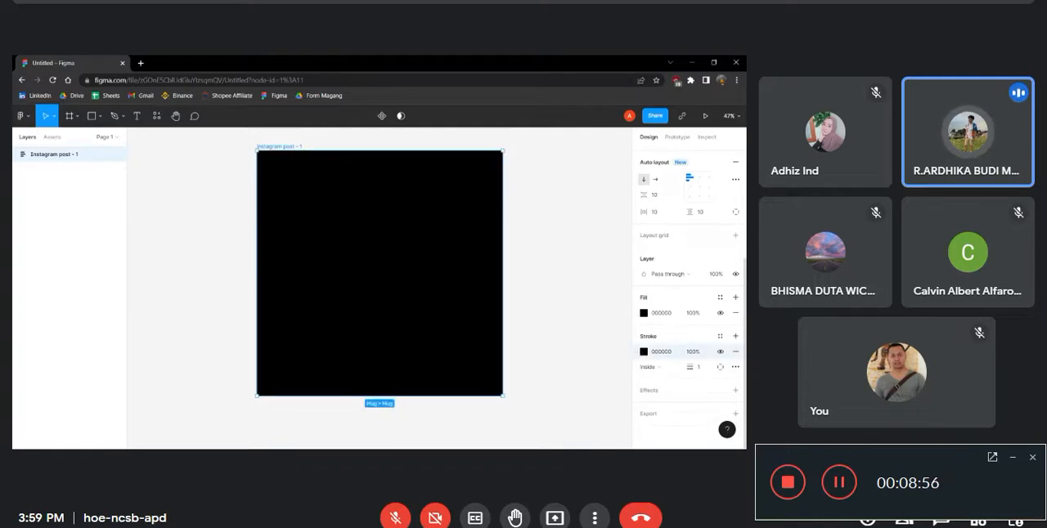
click(736, 354)
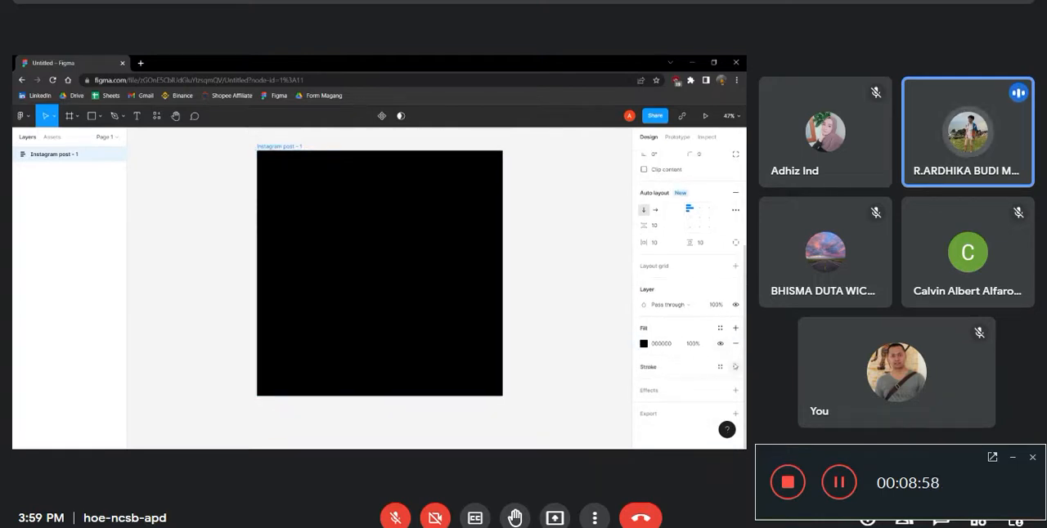
click(736, 344)
click(736, 351)
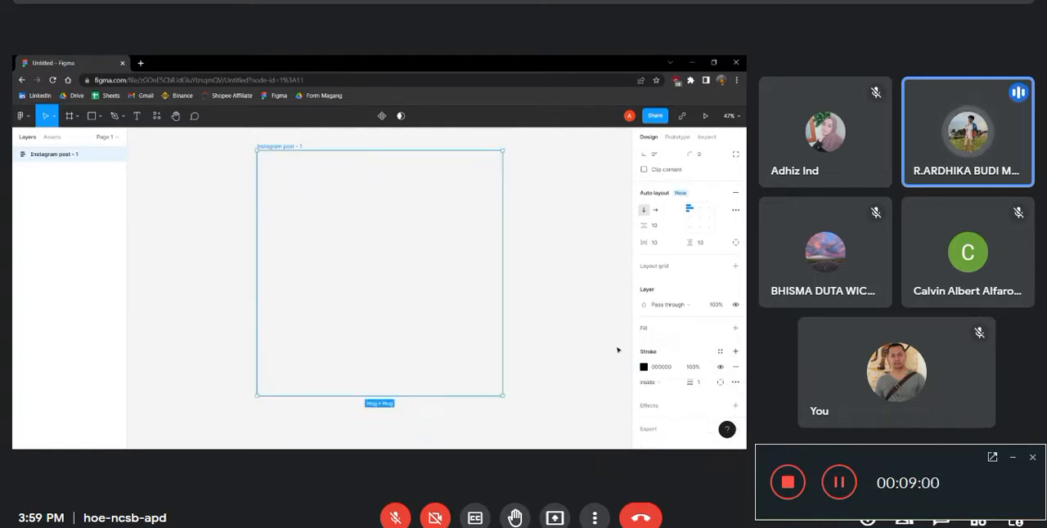
Widen the frame's stroke to 102 and set its position to Center
click(658, 383)
click(691, 387)
mouse_move(691, 383)
mouse_down()
mouse_move(705, 382)
mouse_move(31, 380)
mouse_move(62, 390)
mouse_up()
click(659, 382)
click(659, 373)
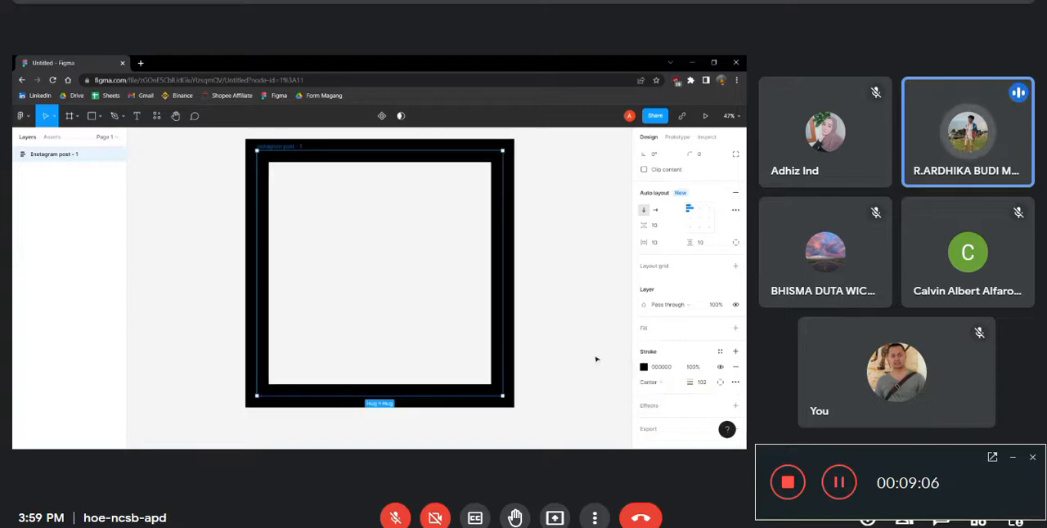
Set the stroke position to Outside with a width of 92, and add a white (FFFFFF) fill to the frame
mouse_move(692, 384)
mouse_down()
mouse_move(725, 387)
mouse_move(620, 388)
mouse_move(717, 377)
mouse_move(701, 379)
mouse_up()
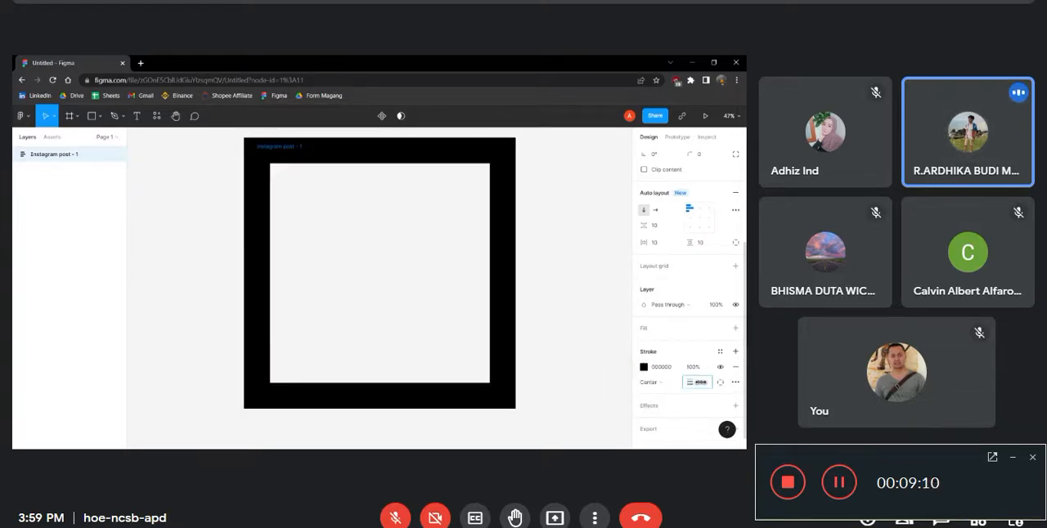
click(650, 382)
click(652, 401)
mouse_move(695, 386)
mouse_down()
mouse_move(61, 389)
mouse_move(600, 352)
mouse_move(657, 360)
mouse_move(681, 393)
mouse_up()
click(664, 384)
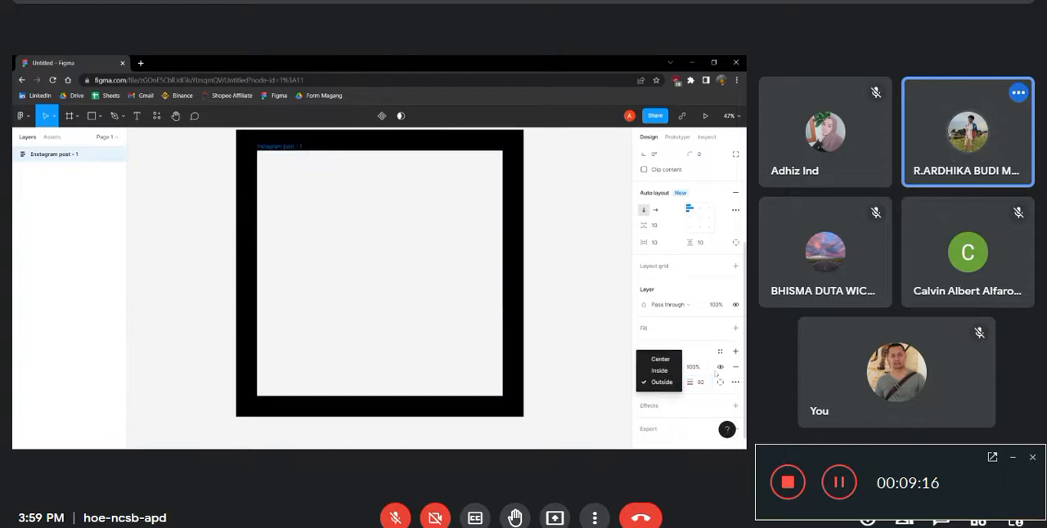
click(715, 374)
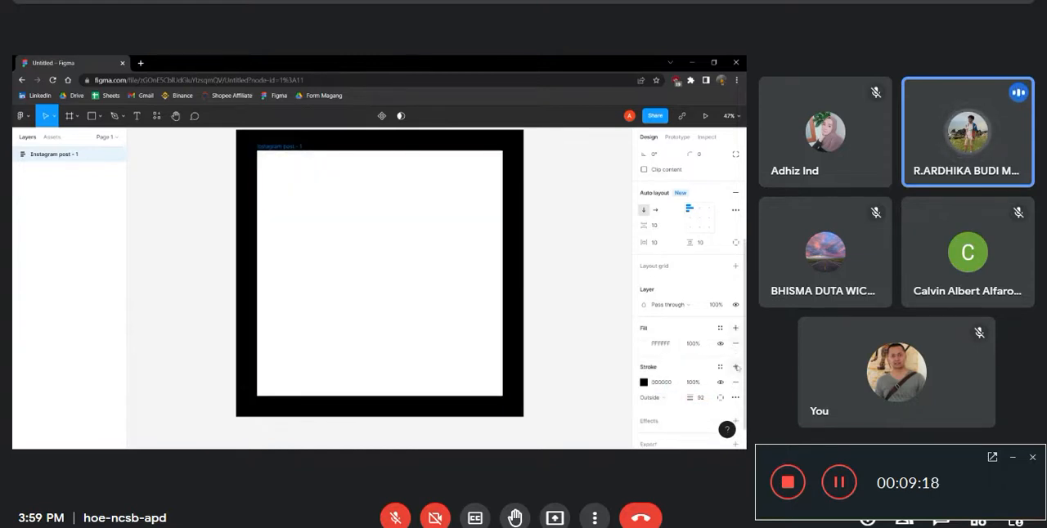
Remove the frame's stroke and change its fill to solid black (000000)
click(735, 383)
click(644, 345)
drag(564, 303, 334, 392)
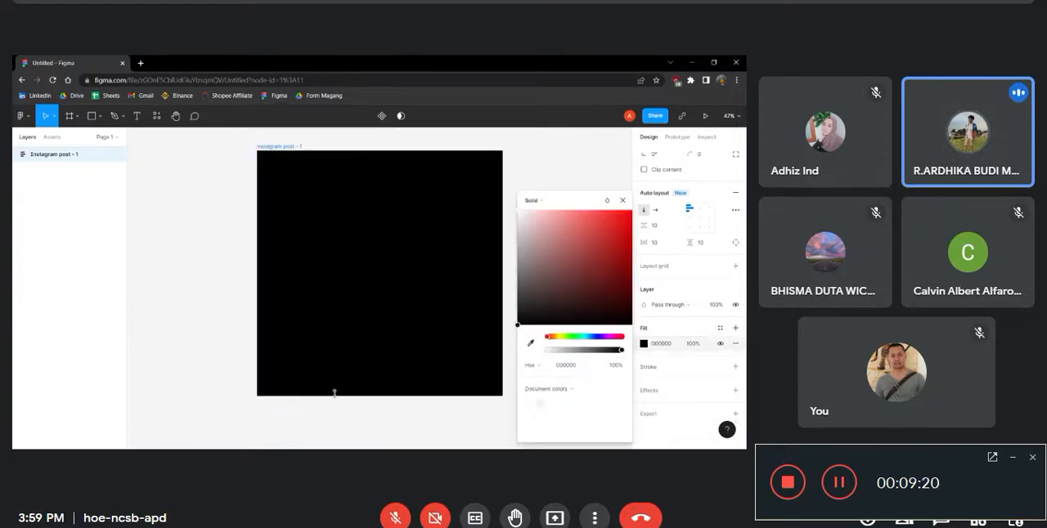
click(549, 389)
click(451, 334)
Add a drop shadow effect to the black frame and look over the available effect types
scroll(668, 400, down, 3)
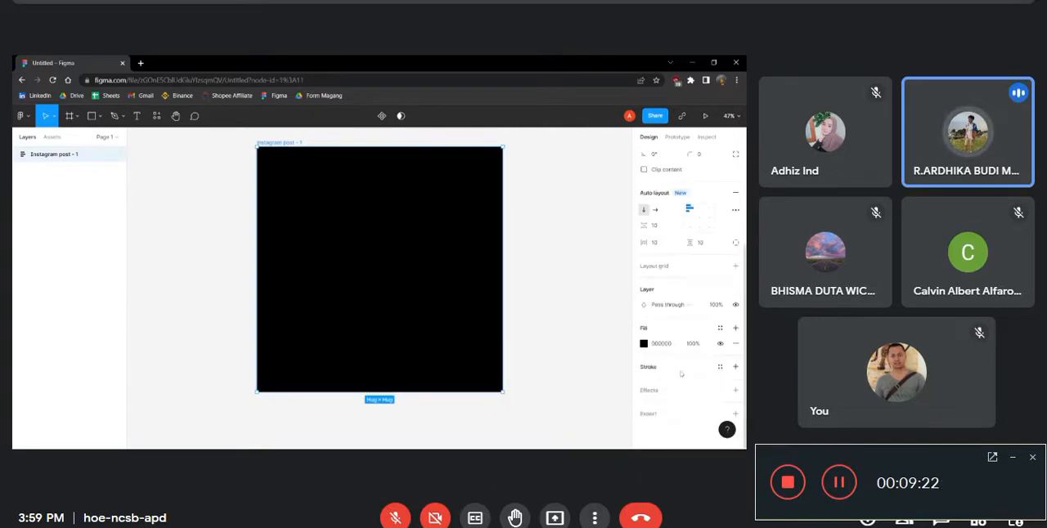
click(670, 404)
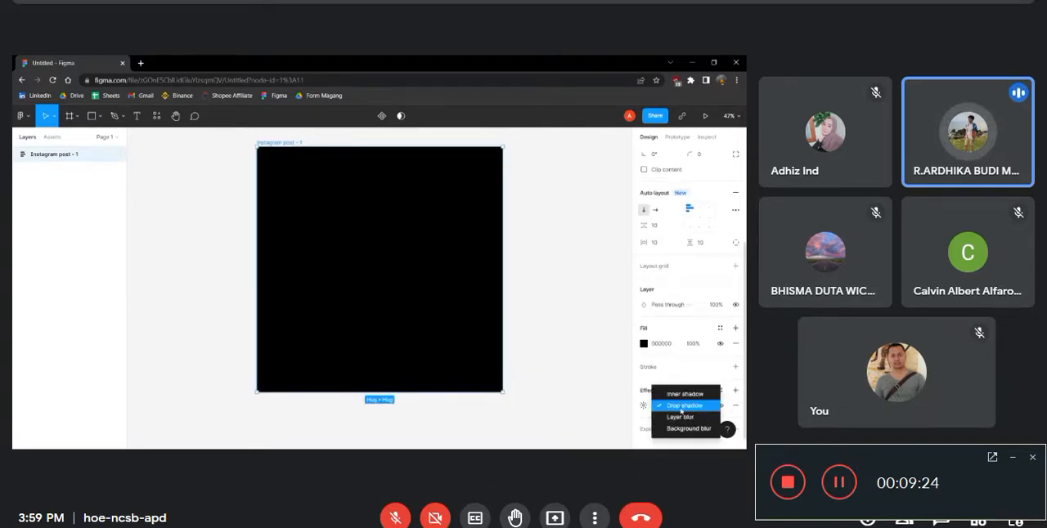
click(111, 137)
Try twice to place a text layer inside the black auto layout frame, discarding the empty text each time
key(t)
click(369, 226)
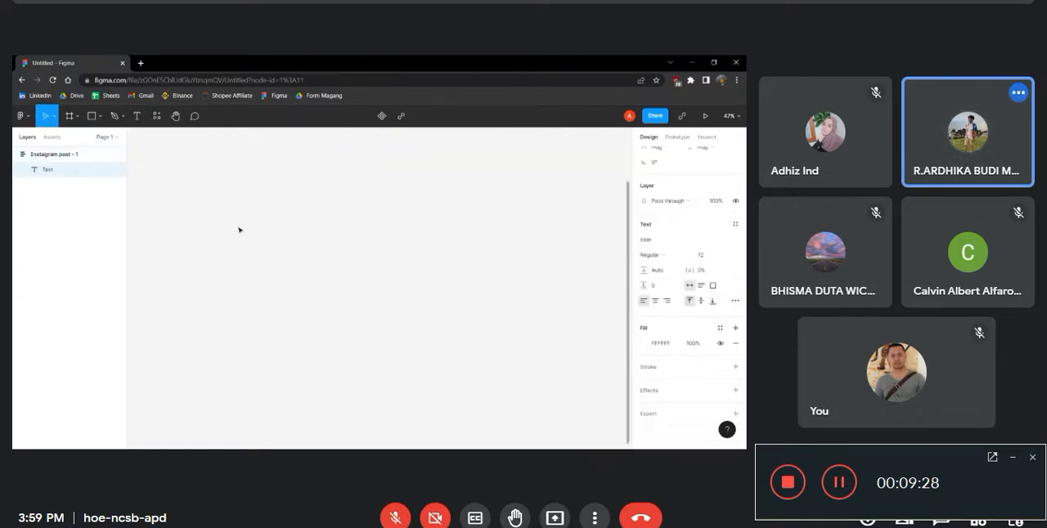
scroll(240, 230, down, 3)
key(Escape)
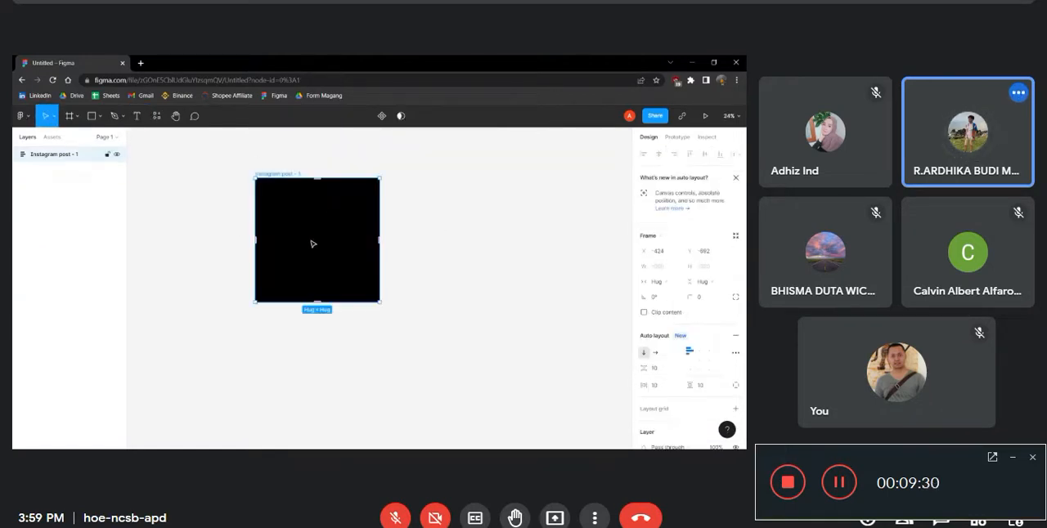
key(t)
click(300, 230)
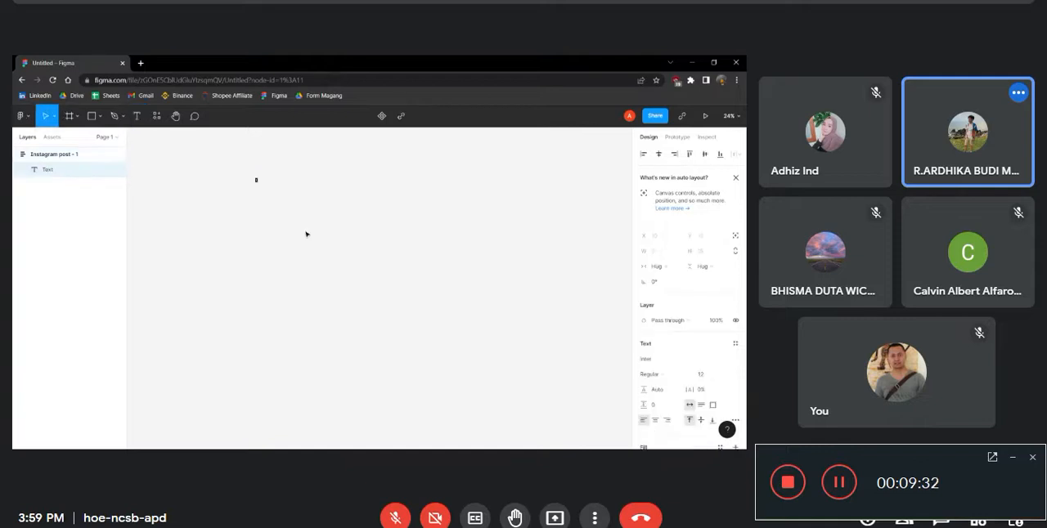
scroll(322, 198, down, 2)
key(Escape)
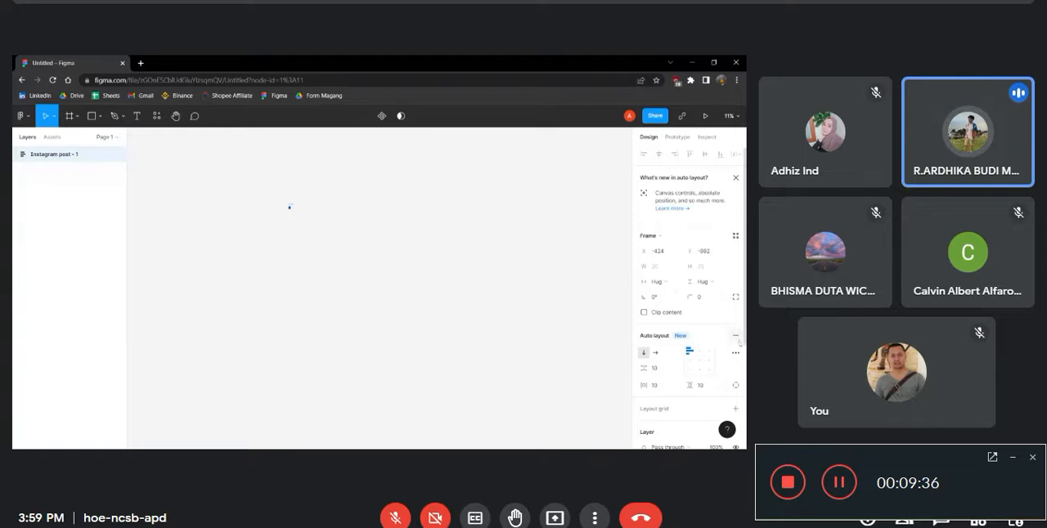
Remove auto layout from the small black Instagram post frame and widen the frame to 24 px
click(737, 336)
scroll(151, 173, up, 1)
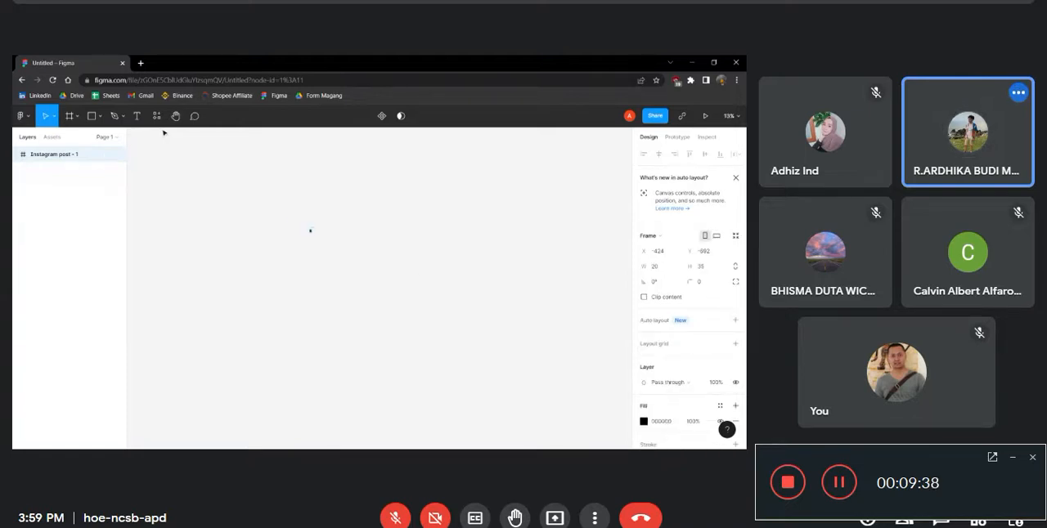
click(308, 232)
double_click(43, 156)
scroll(315, 216, up, 3)
scroll(279, 231, up, 5)
drag(206, 288, 199, 288)
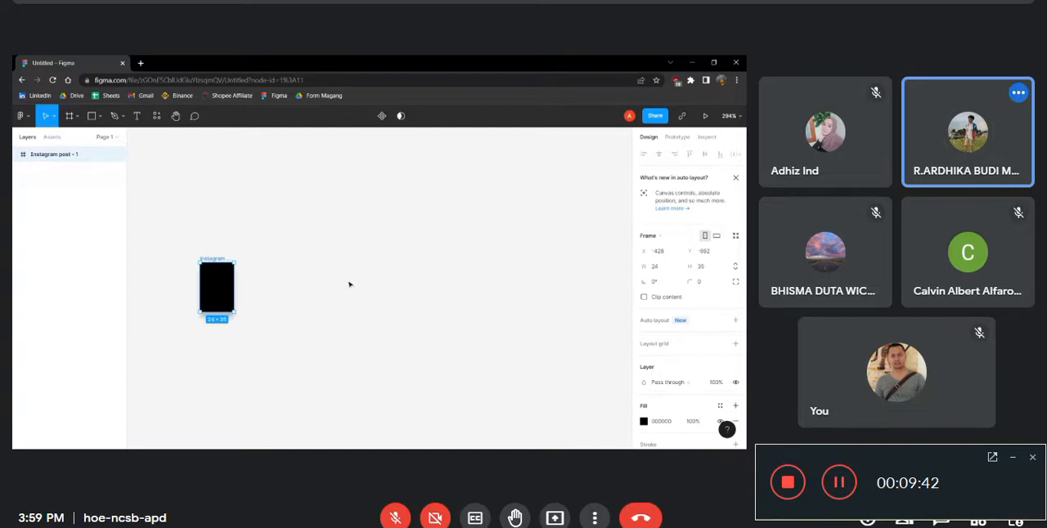
Delete the small black frame and create a new frame from the Instagram post preset
key(Delete)
key(f)
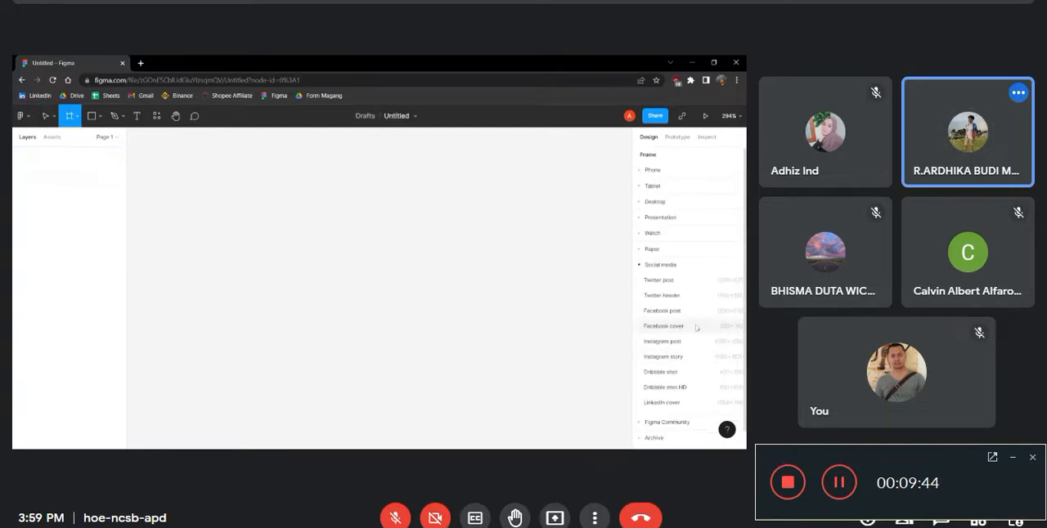
click(662, 341)
scroll(472, 298, down, 3)
scroll(502, 277, down, 2)
scroll(540, 282, up, 3)
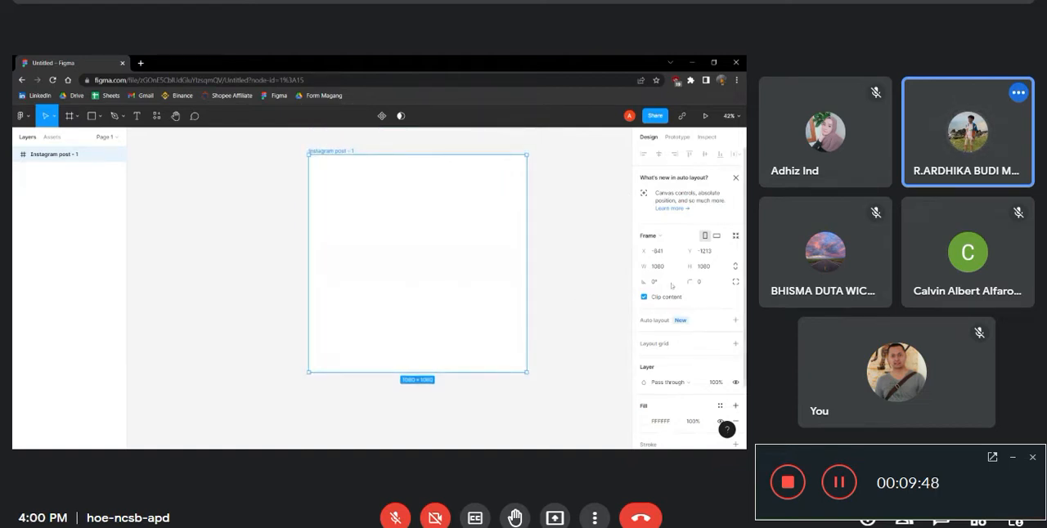
Change the new Instagram post frame's fill to solid black (000000)
scroll(672, 286, down, 3)
click(644, 343)
drag(568, 293, 324, 363)
click(140, 150)
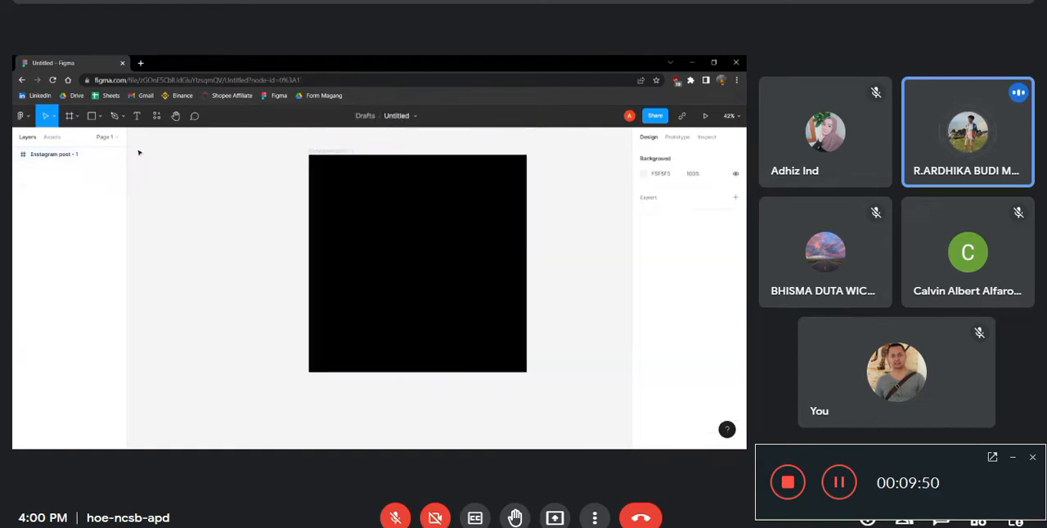
Try placing a text layer inside the black frame with a font size of 40, leaving it empty
click(137, 115)
click(402, 258)
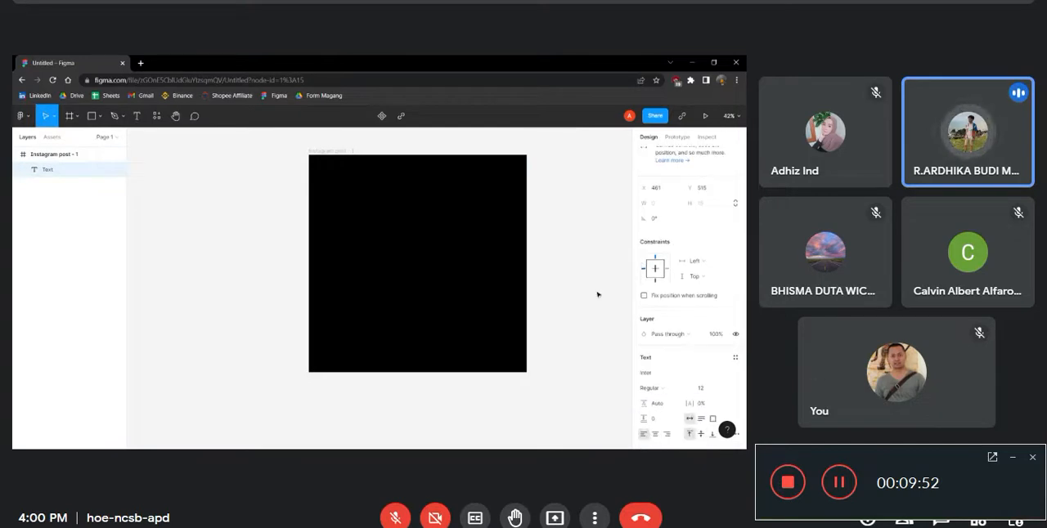
scroll(720, 359, down, 4)
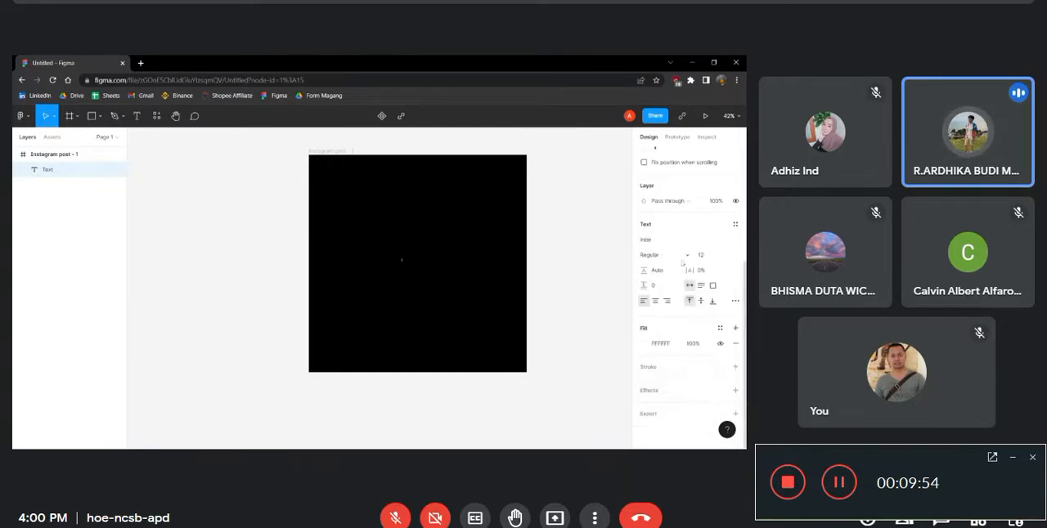
click(687, 255)
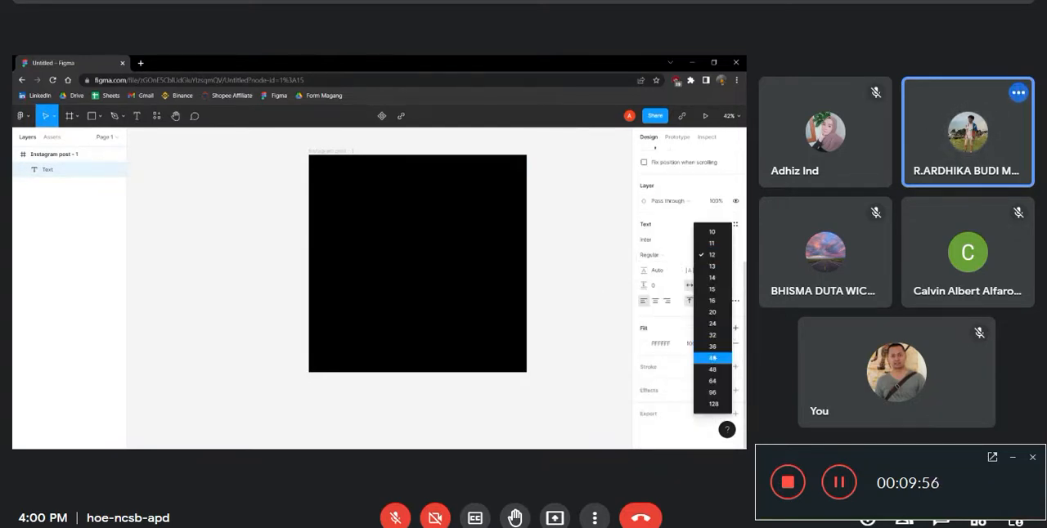
click(712, 355)
click(538, 269)
key(t)
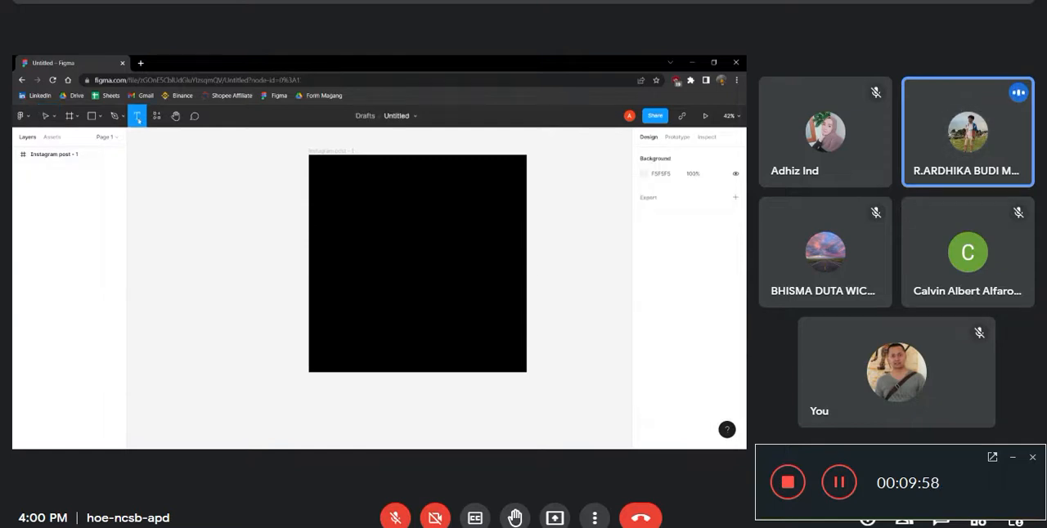
click(359, 266)
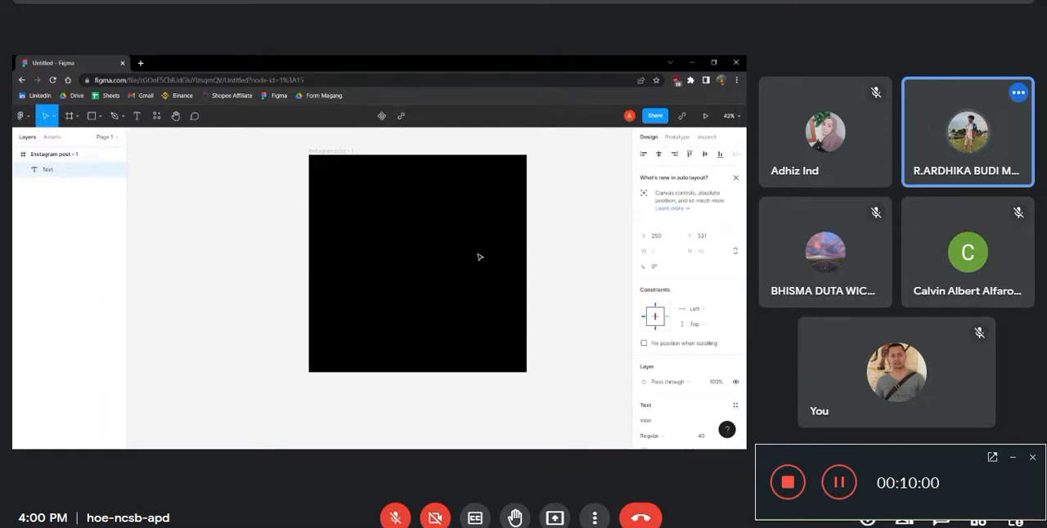
key(Escape)
key(shift+l)
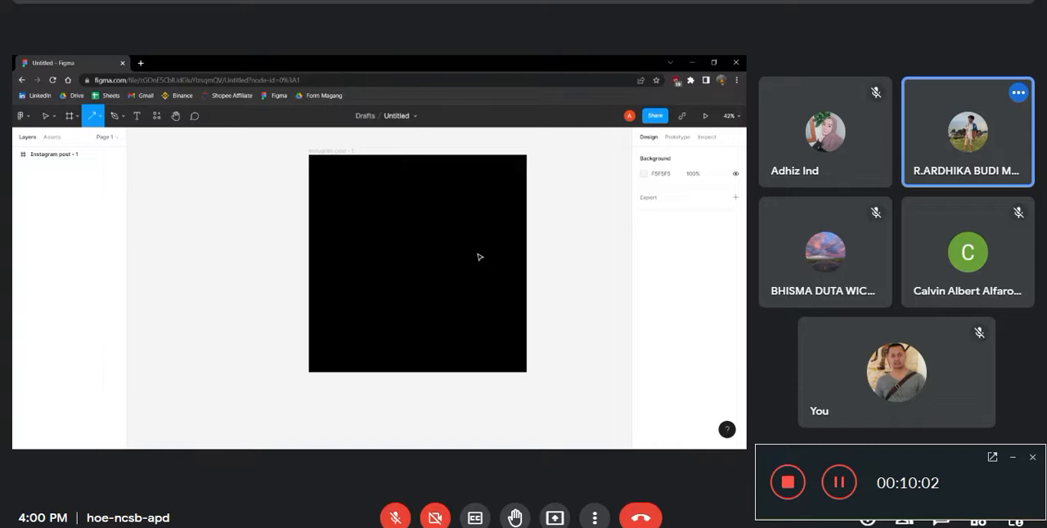
Add a text layer reading "APLIKASI MAGANG" in the upper middle of the black frame
key(t)
click(381, 221)
text(APLIKASI MAGANG)
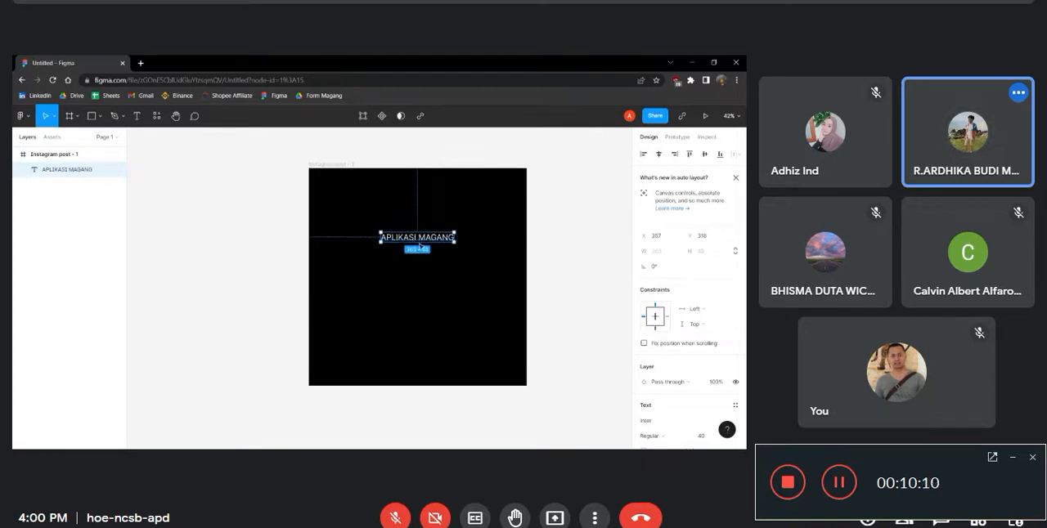
Set the APLIKASI MAGANG text's font size to 96 and move it back to the horizontal centre of the frame
scroll(447, 267, up, 3)
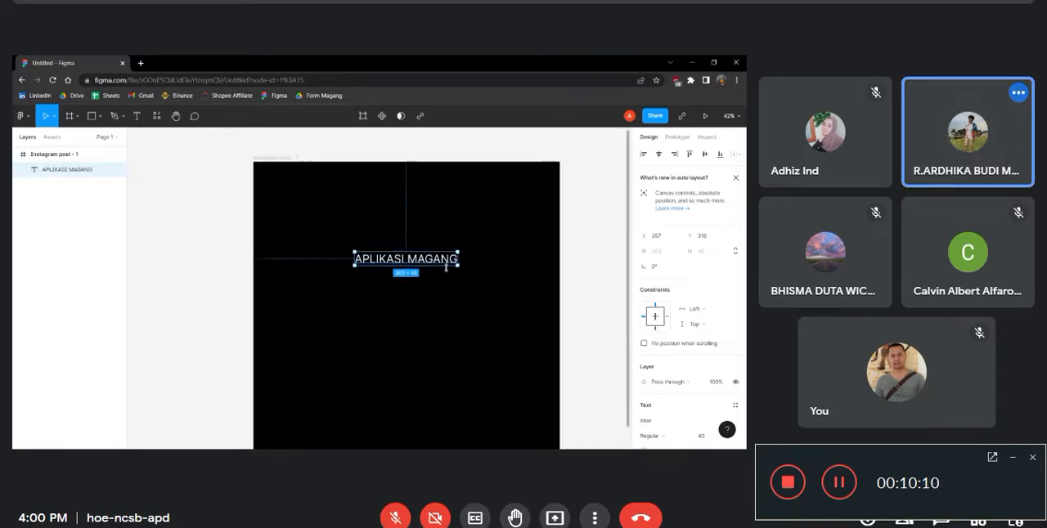
scroll(682, 279, down, 4)
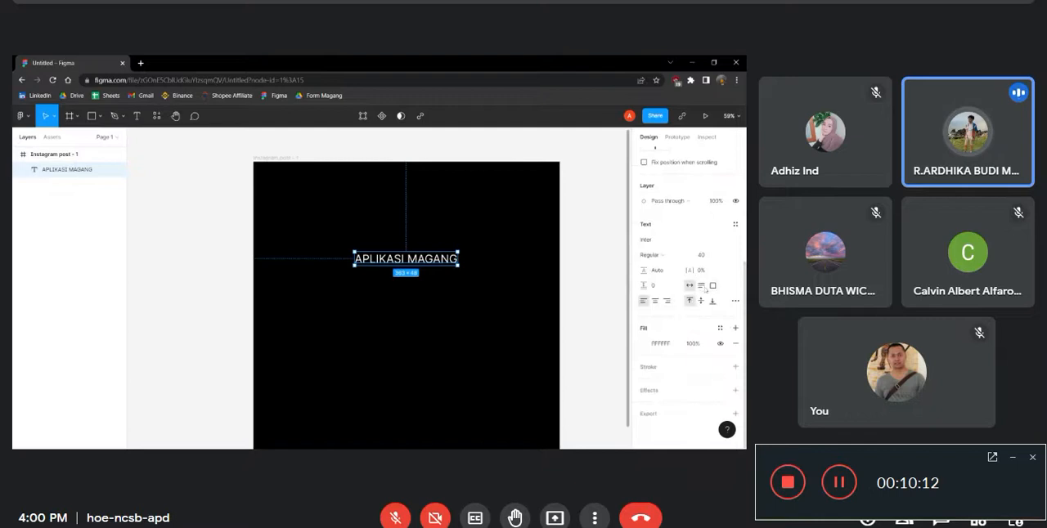
click(725, 256)
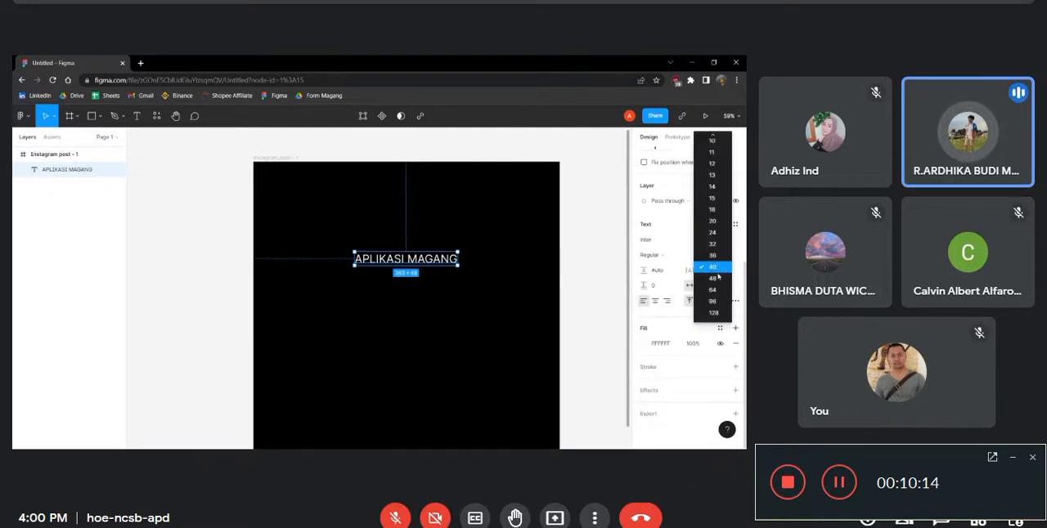
click(718, 304)
drag(496, 277, 425, 277)
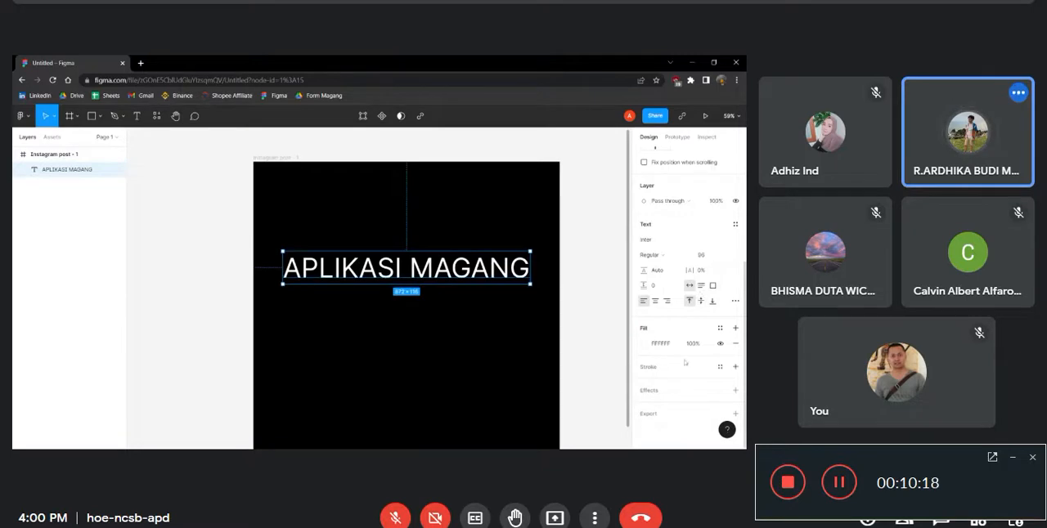
Add a drop shadow effect to the APLIKASI MAGANG text and look over its settings
click(735, 390)
click(643, 391)
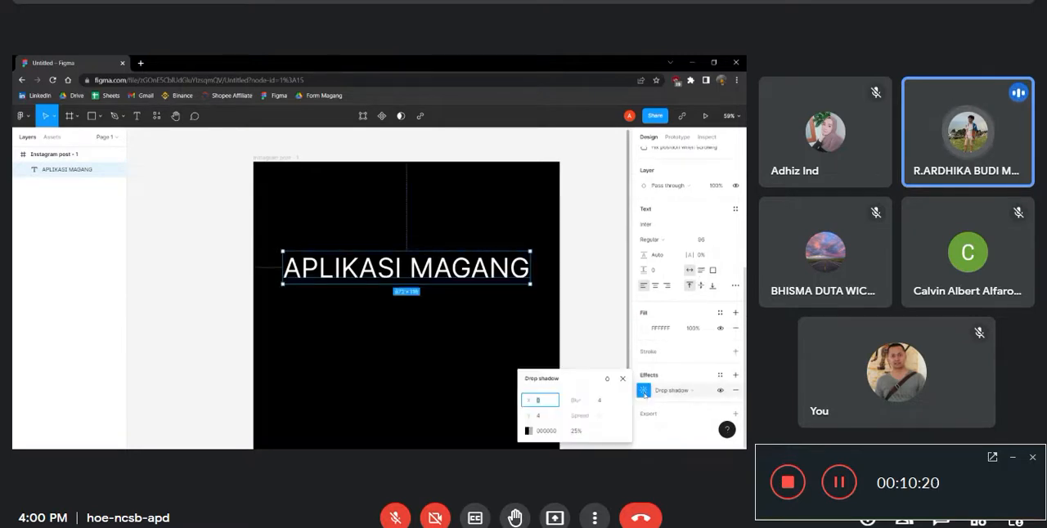
click(511, 350)
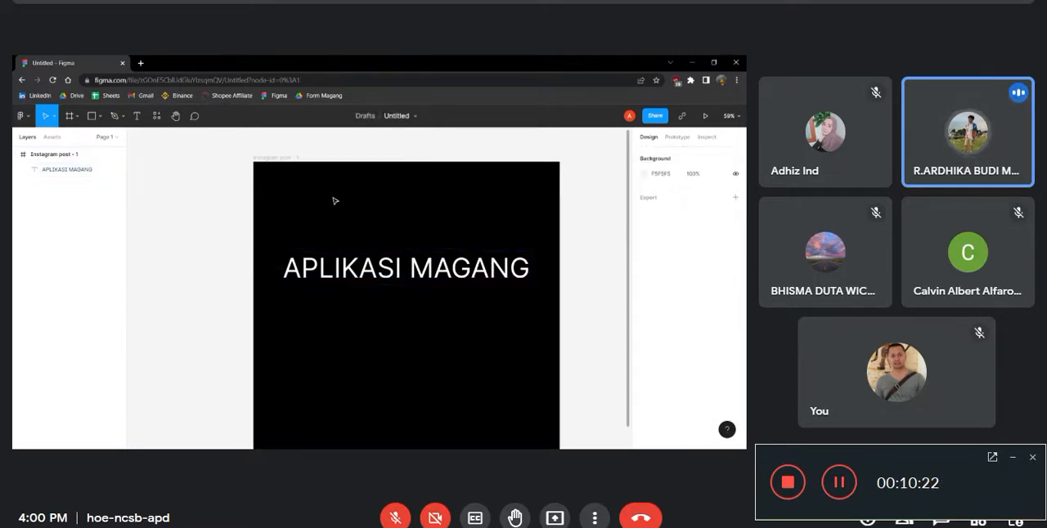
Change the Instagram post frame's fill to white so the text's shadow stands out
click(271, 166)
scroll(652, 381, down, 2)
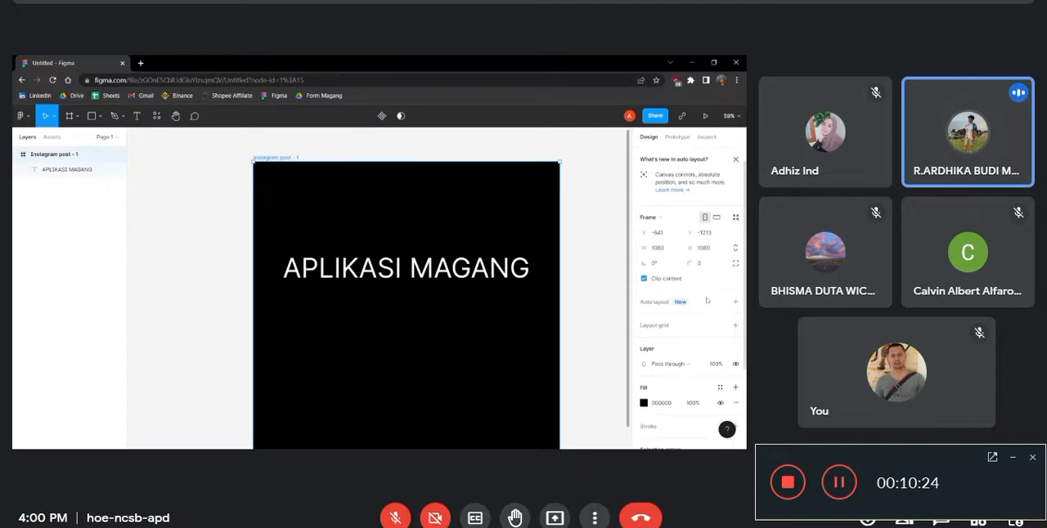
click(644, 388)
drag(545, 279, 517, 210)
click(429, 268)
click(601, 312)
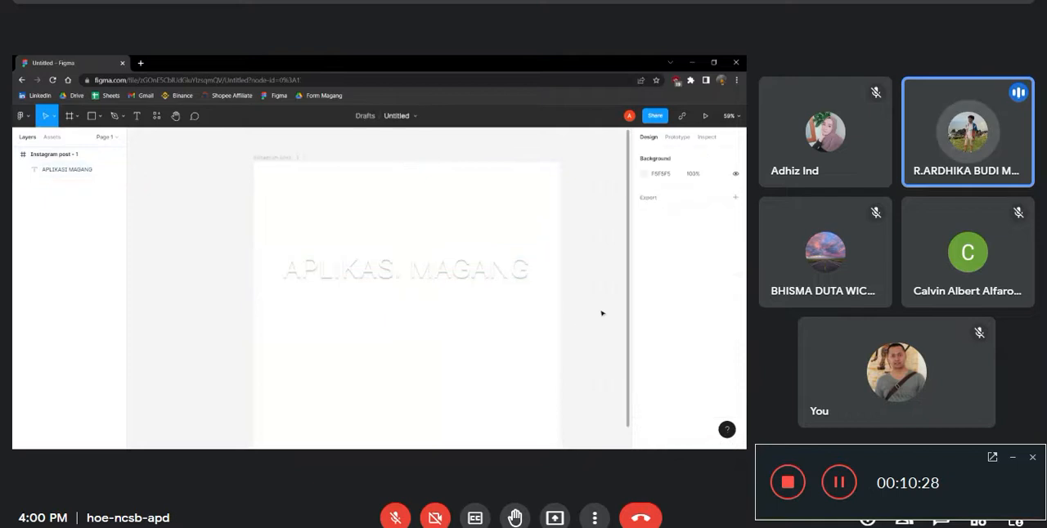
Increase the blur of the APLIKASI MAGANG text's drop shadow
click(497, 275)
scroll(675, 374, down, 4)
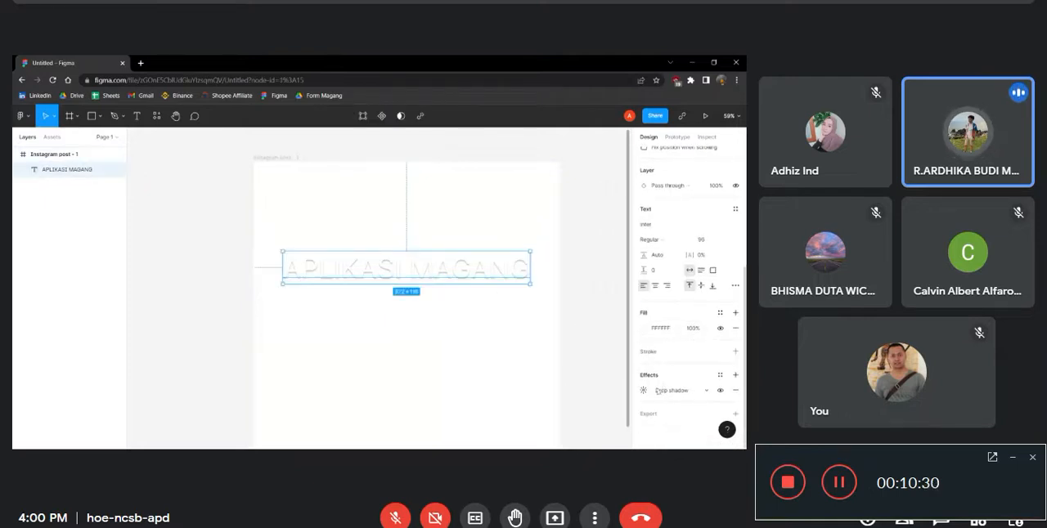
click(644, 391)
drag(579, 402, 683, 393)
click(402, 365)
Nudge the APLIKASI MAGANG text slightly to the right and up within the white frame
click(472, 280)
click(439, 314)
drag(450, 283, 453, 282)
scroll(679, 407, down, 3)
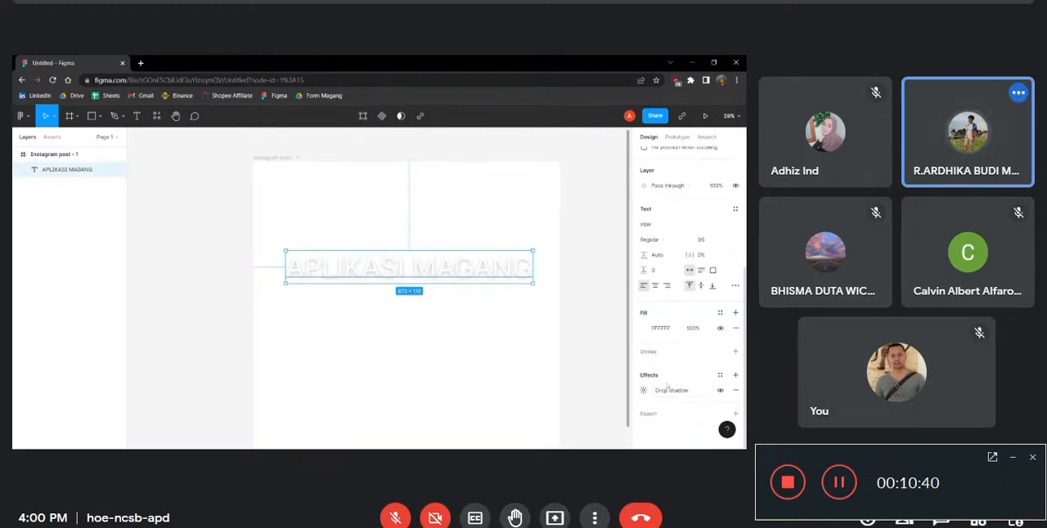
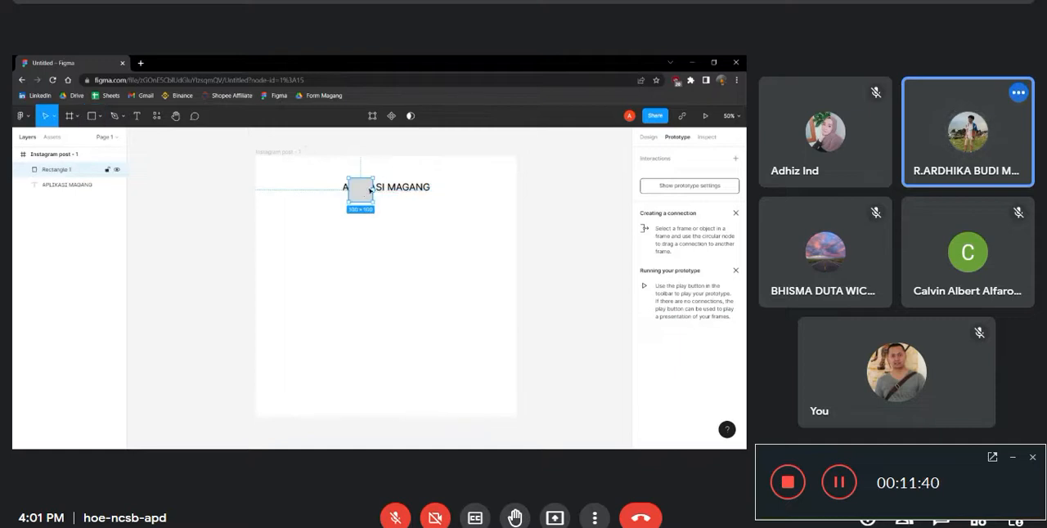
Delete the rectangle covering the APLIKASI MAGANG text and replace that text's wording with WEBINAR
key(Delete)
click(366, 189)
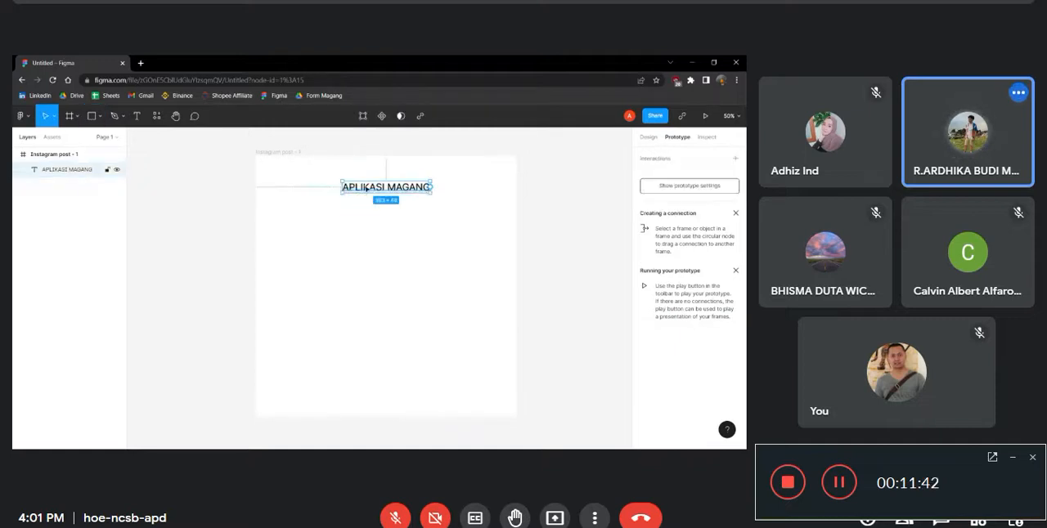
double_click(366, 189)
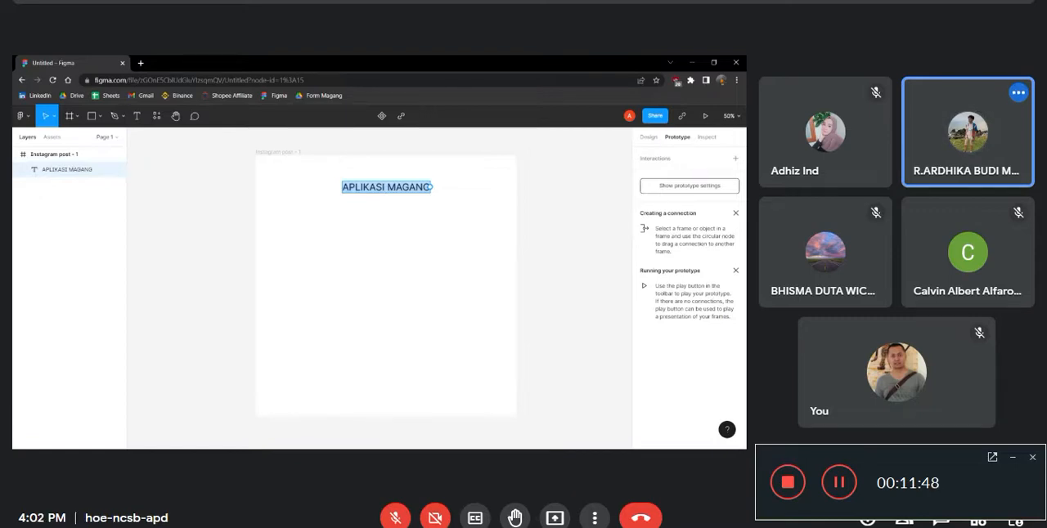
text(WEB)
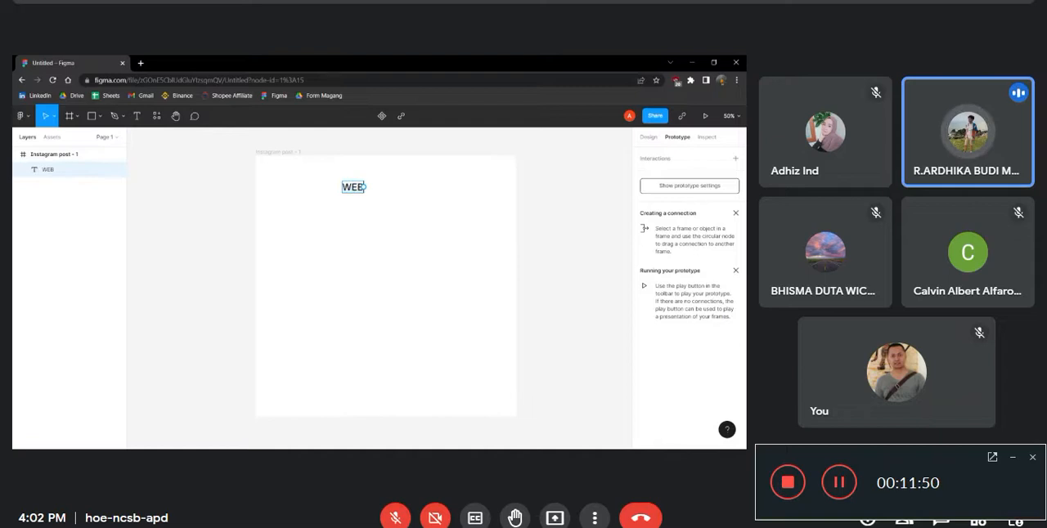
text(INAR)
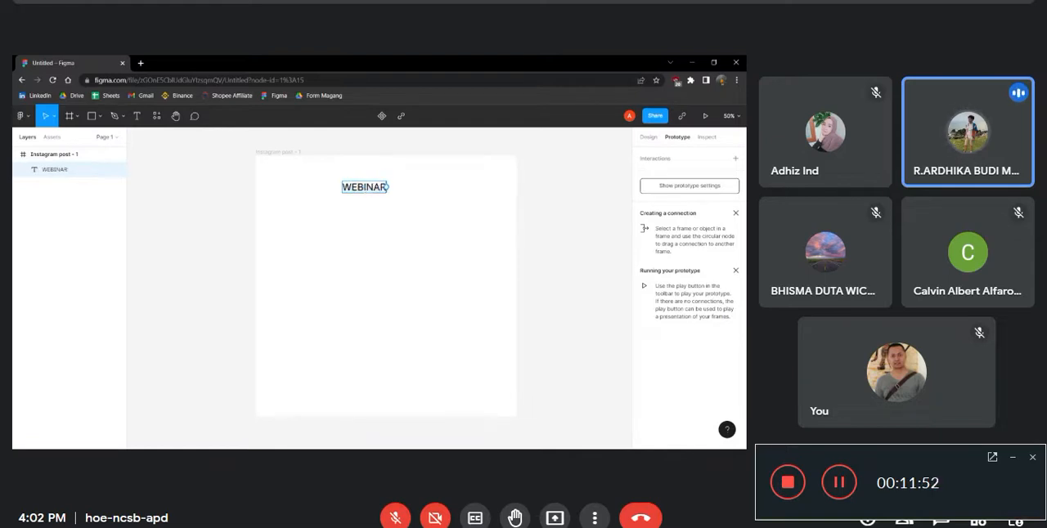
key(Escape)
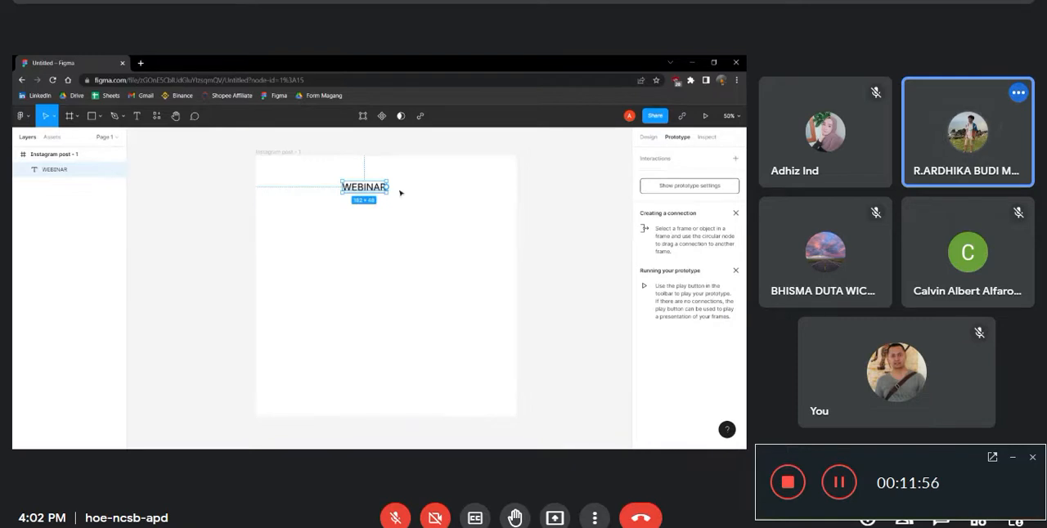
key(f)
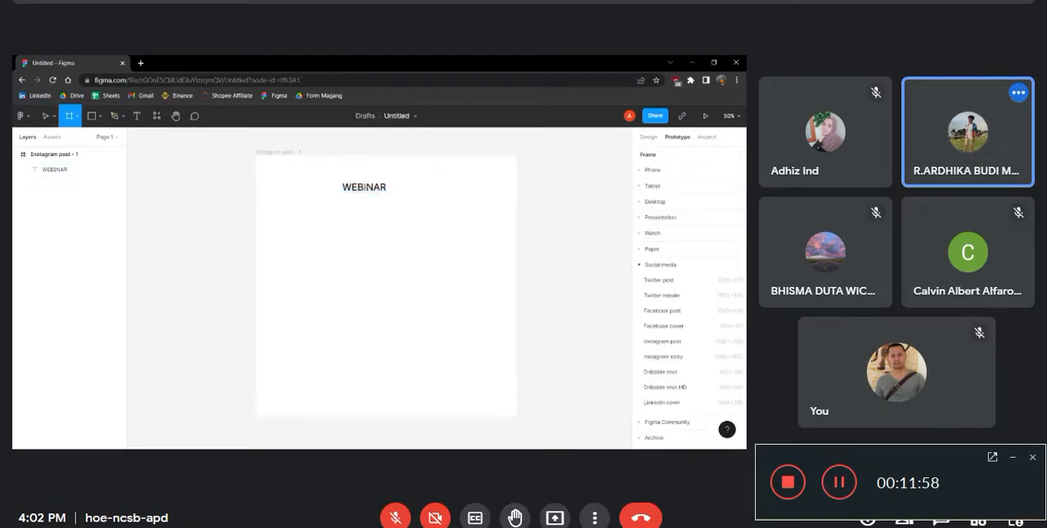
click(366, 188)
click(404, 227)
click(363, 196)
key(Delete)
Show the WEBINAR text's design properties and open the text for editing
double_click(375, 188)
click(381, 188)
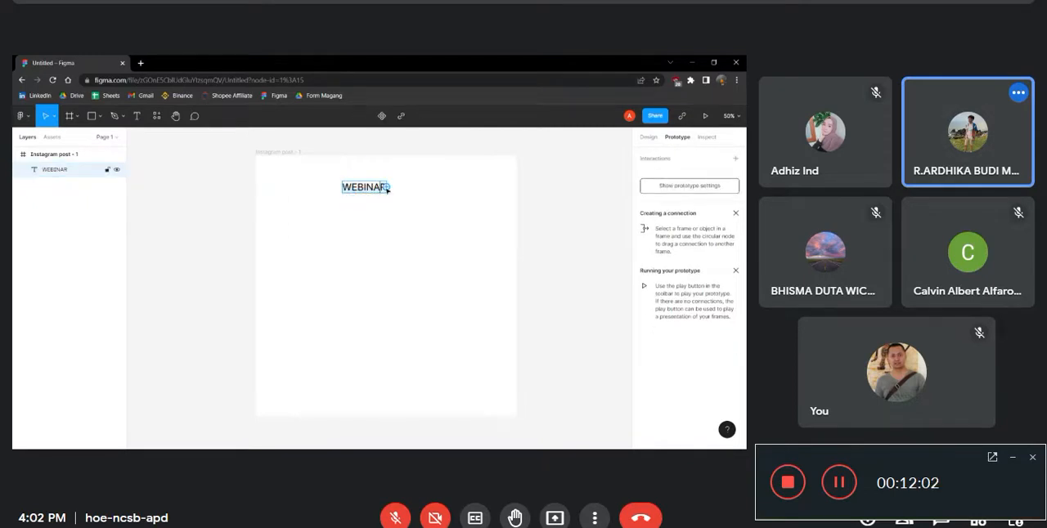
key(Escape)
click(651, 138)
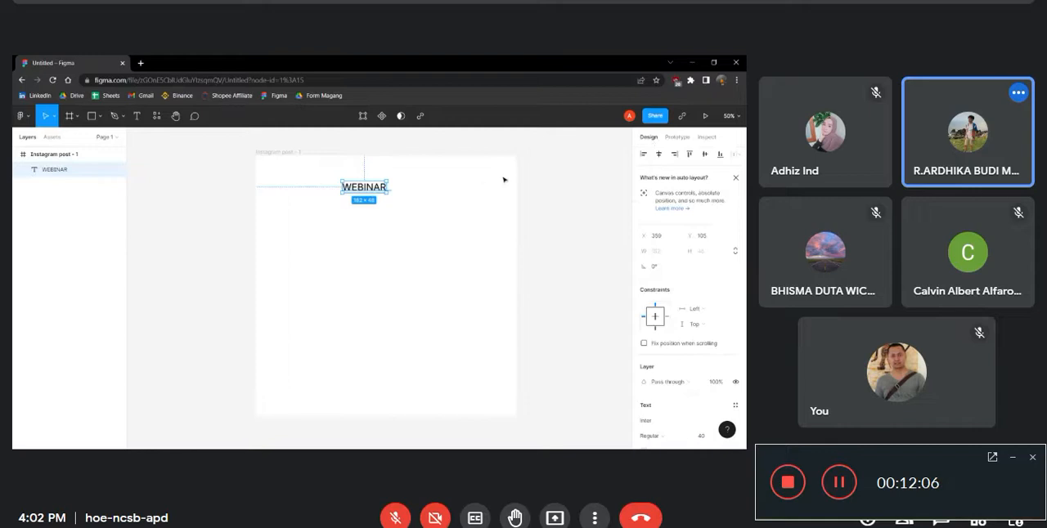
double_click(383, 188)
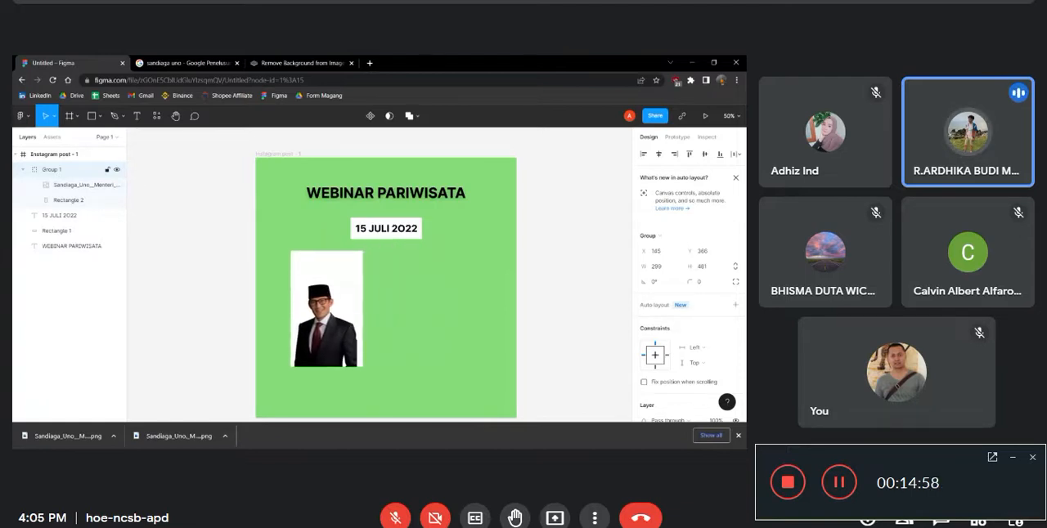
Add a text layer beside the photo card reading SANDIAGA UNO, followed by a line break
click(137, 115)
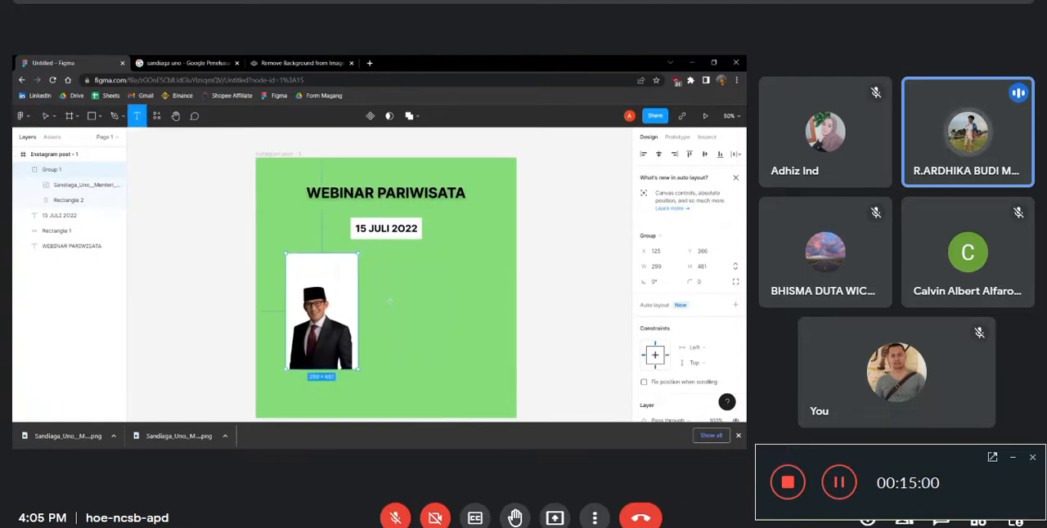
click(458, 292)
text(D)
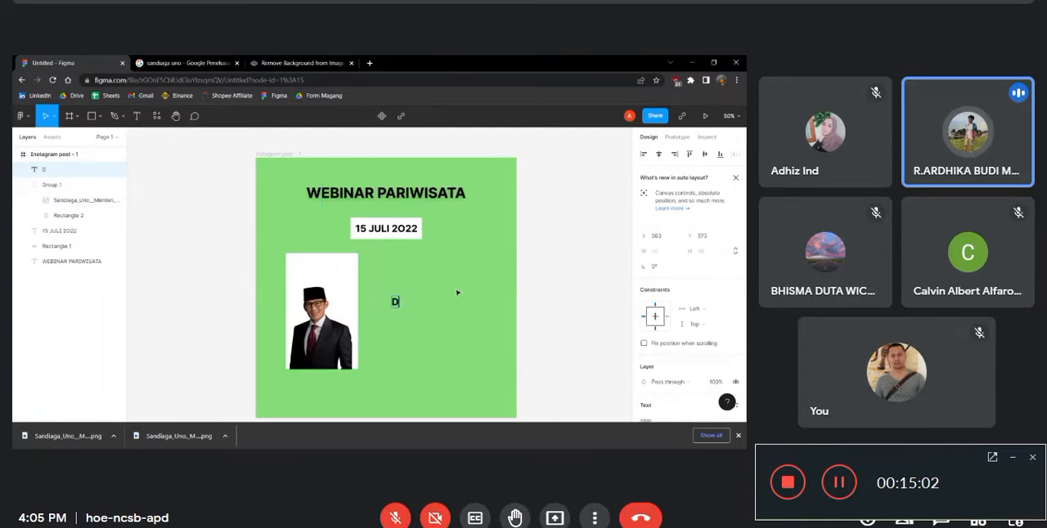
key(BackSpace)
text(SAN)
text(DAIA)
text(IAGA)
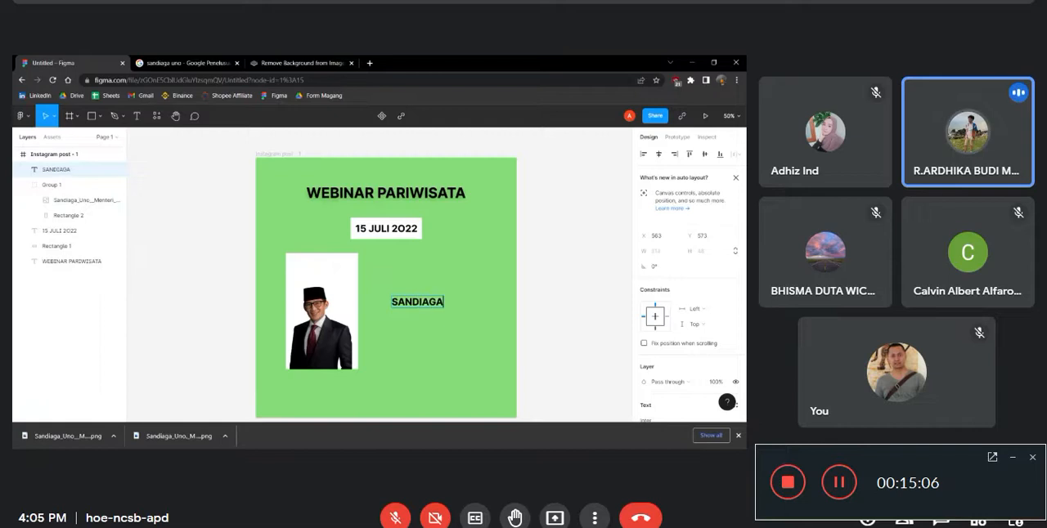
text( UNO)
key(Return)
Complete the text layer with MENTERI PARIWISATA and, on the following line, & EKONOMI KREATIF
text(MENTERI)
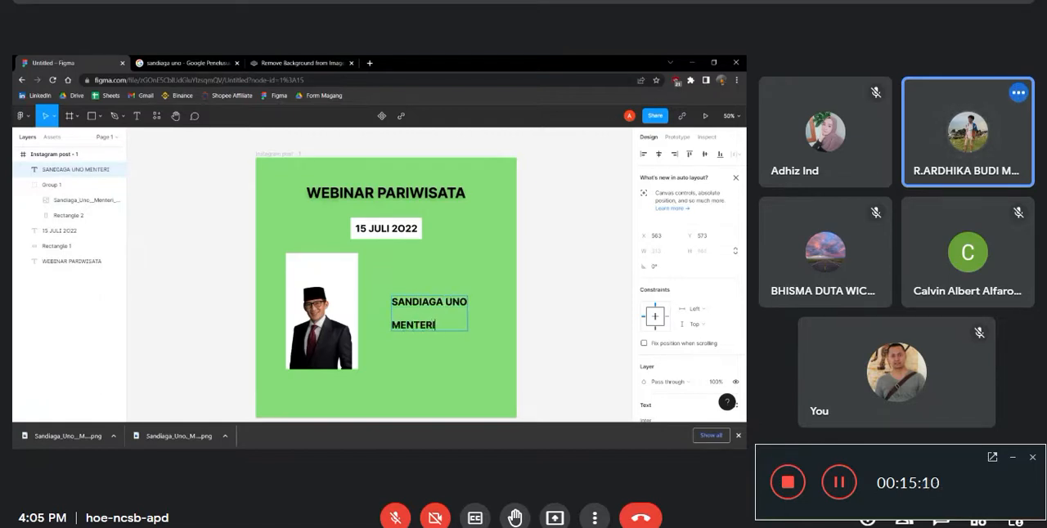
text( PARIWIW)
key(BackSpace)
text(SATE)
key(BackSpace)
text(A)
key(Return)
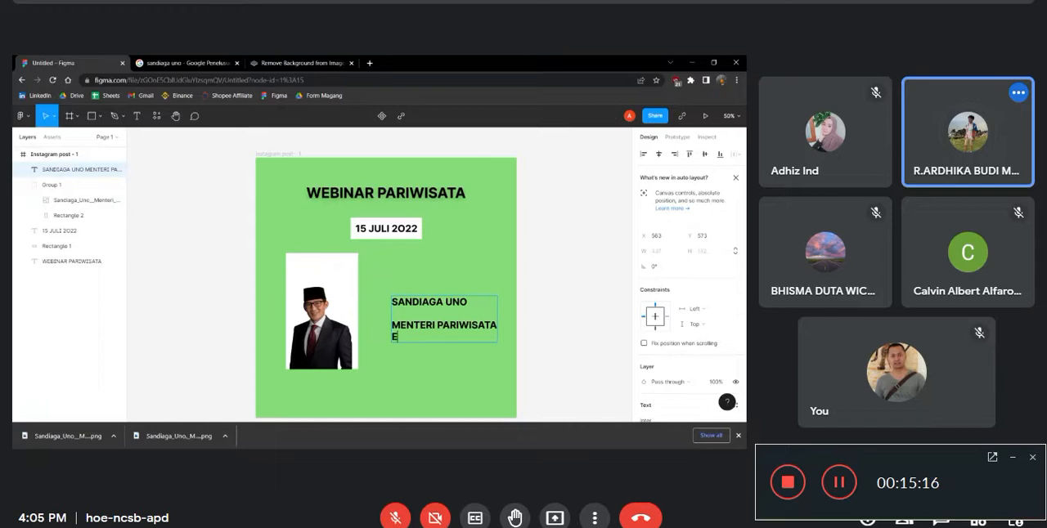
text(& EKONOMI KREATIF)
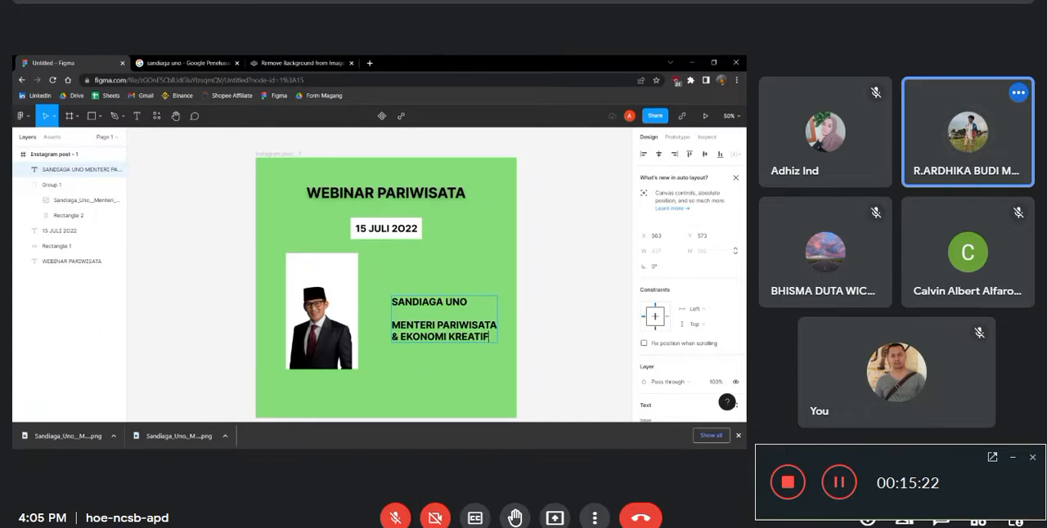
key(Escape)
Set the name and title text to font size 20 and place it above the portrait on the white card
drag(463, 337, 399, 297)
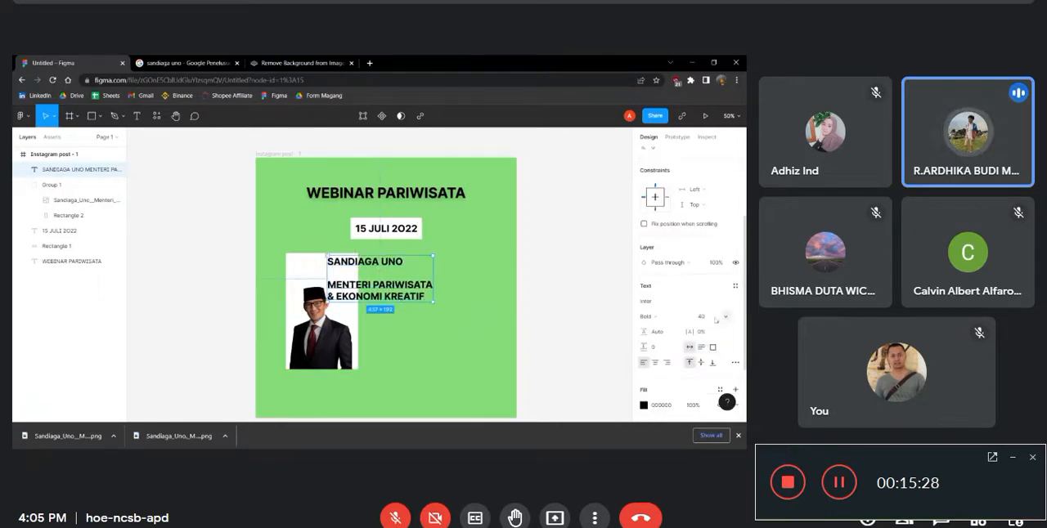
click(716, 319)
click(713, 270)
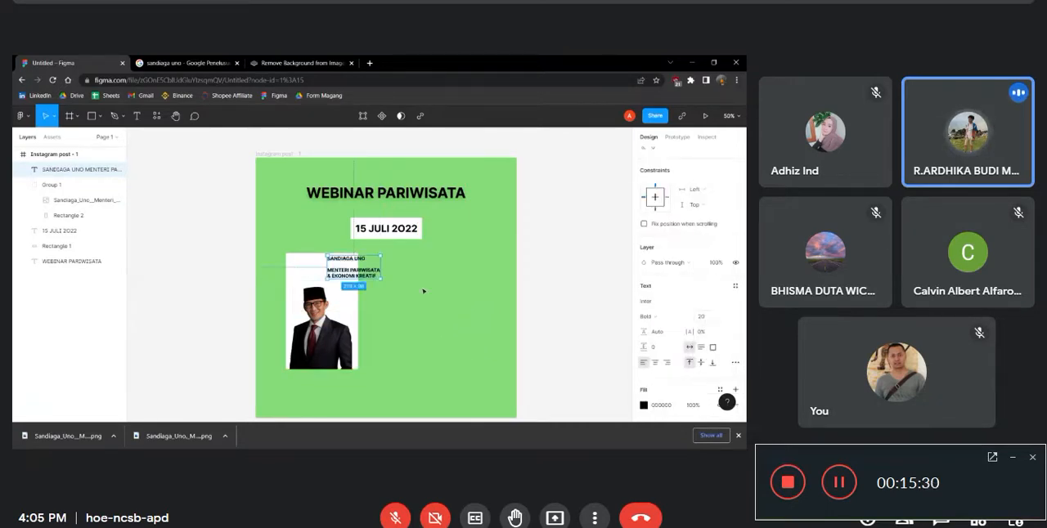
drag(356, 274, 323, 279)
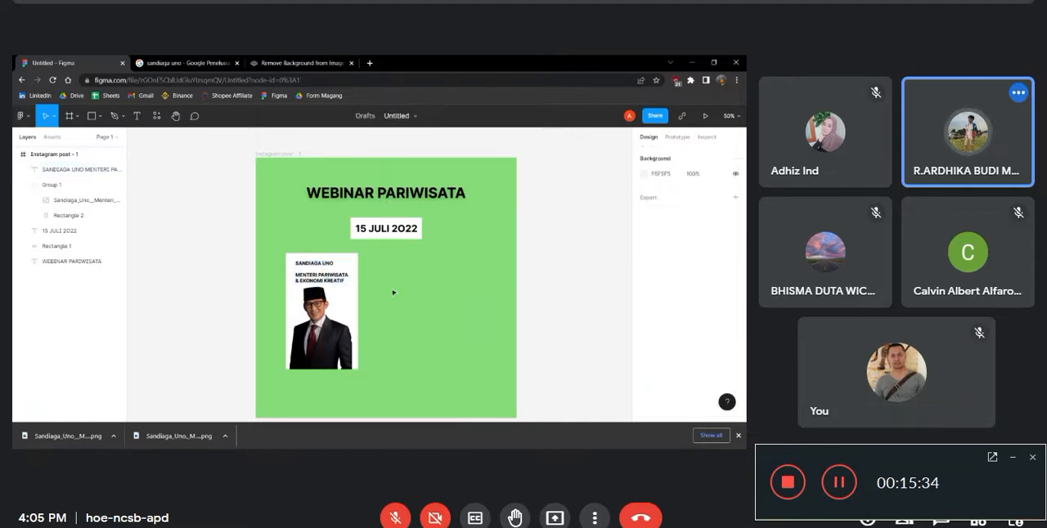
Extend the white card's top edge slightly upward and raise the name and title text to fit the added space
click(327, 314)
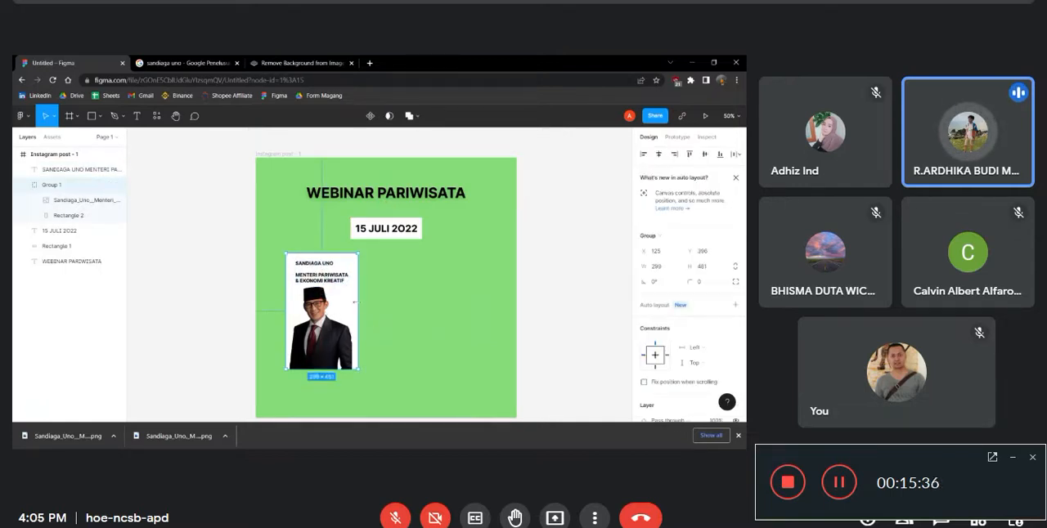
click(328, 263)
click(328, 256)
drag(327, 254, 322, 276)
click(321, 276)
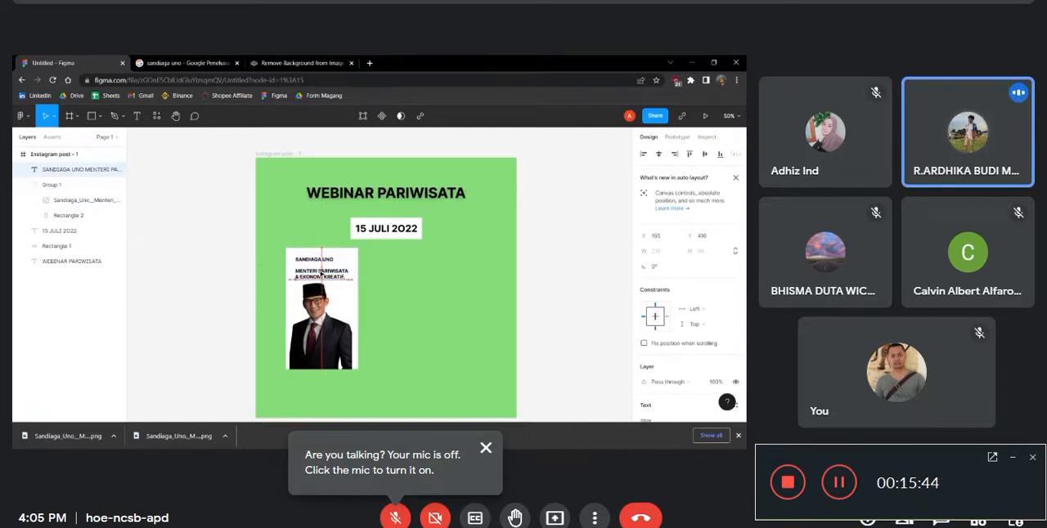
Try to move Group 1 upward without its name and title text
scroll(460, 297, down, 2)
click(355, 274)
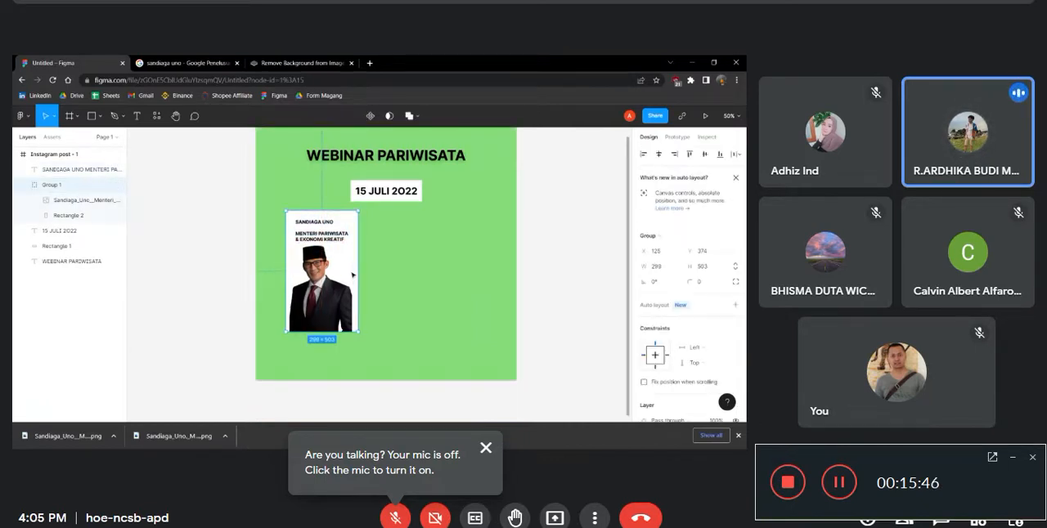
drag(352, 275, 352, 256)
key(ctrl+z)
click(175, 254)
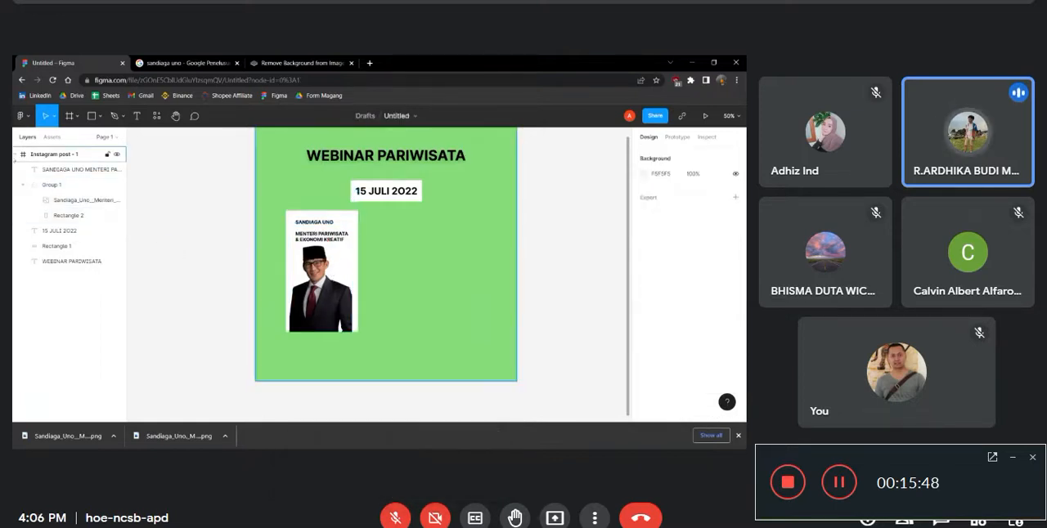
Put the name and title text layer into Group 1 and move the group to the frame's centre below the date
drag(75, 170, 84, 194)
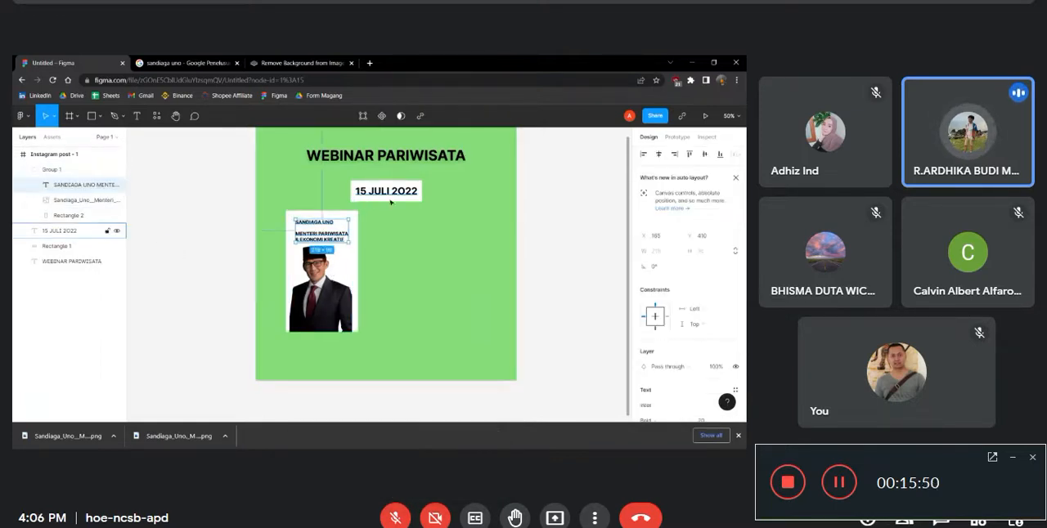
click(355, 251)
drag(347, 266, 411, 279)
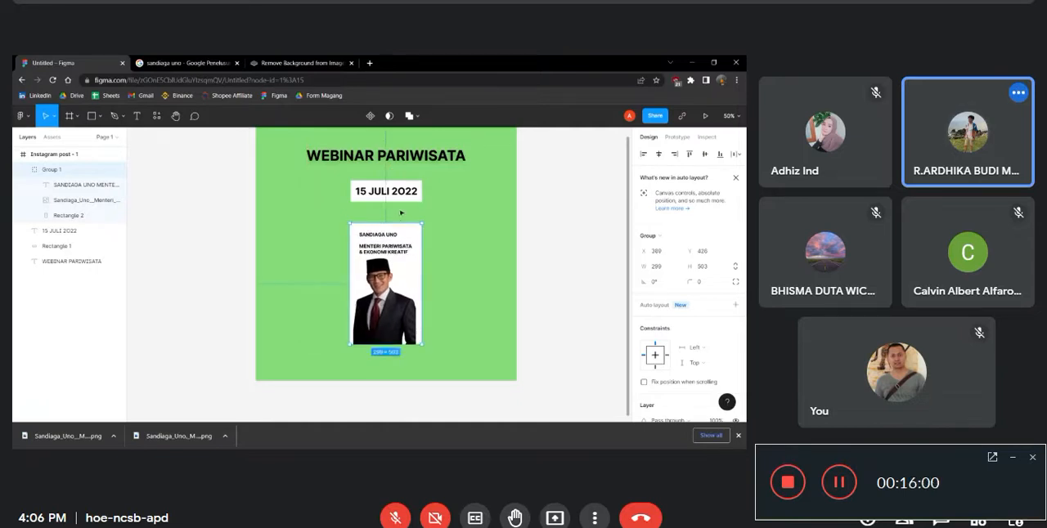
Try to enlarge Group 1 by its upper-right corner without keeping its proportions
drag(422, 223, 465, 207)
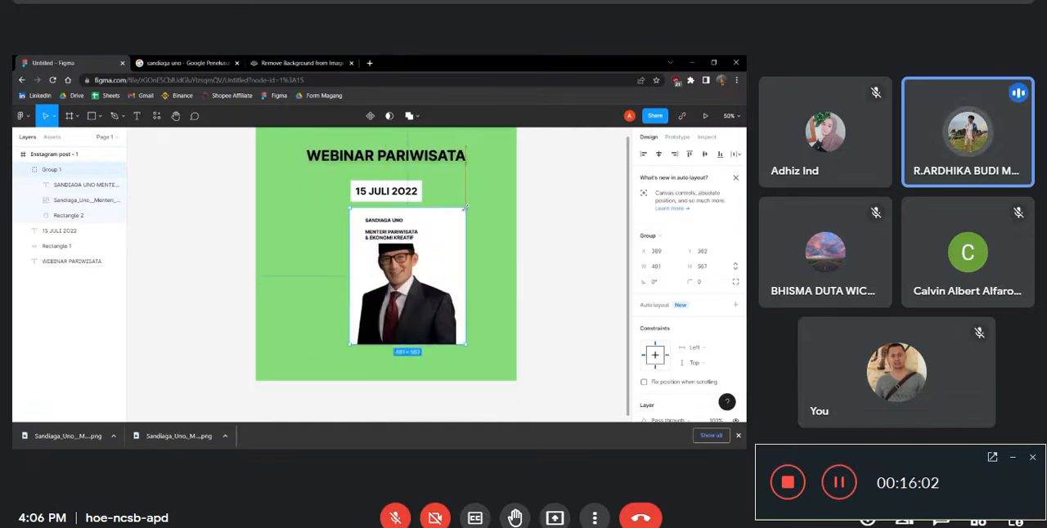
key(ctrl+z)
click(466, 214)
Scale Group 1 proportionally down to about 281 × 473 with the Scale tool
key(k)
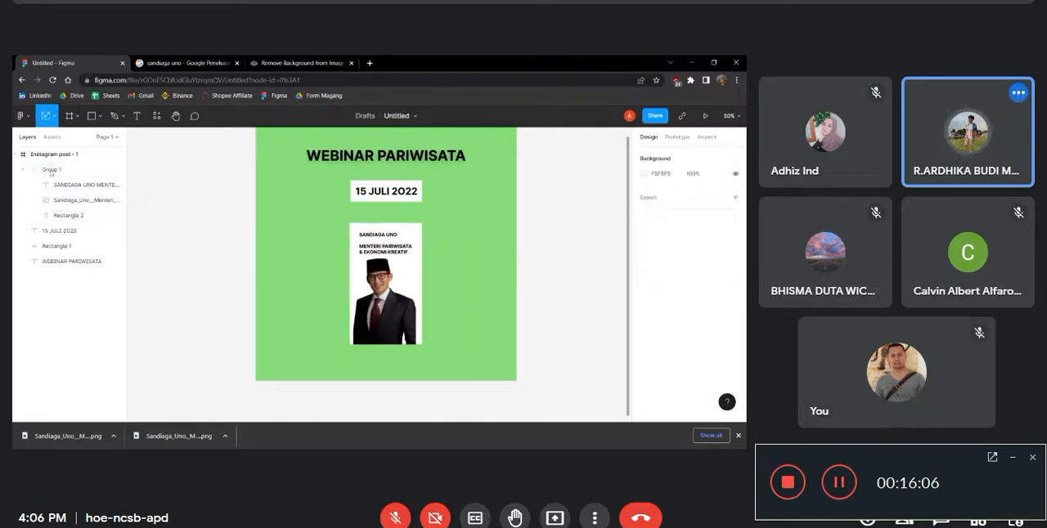
right_click(259, 270)
click(154, 250)
click(70, 117)
click(54, 116)
click(54, 151)
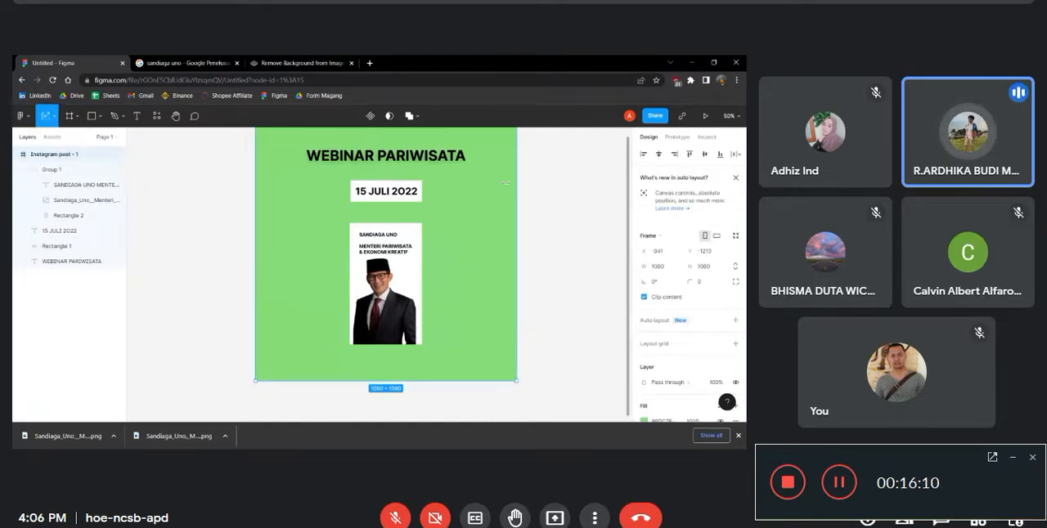
click(419, 219)
mouse_move(426, 218)
mouse_down()
mouse_move(442, 132)
mouse_move(418, 231)
mouse_up()
Try to stretch Group 1 to about 509 × 580 with the Move tool for comparison with scaling
click(54, 116)
click(54, 139)
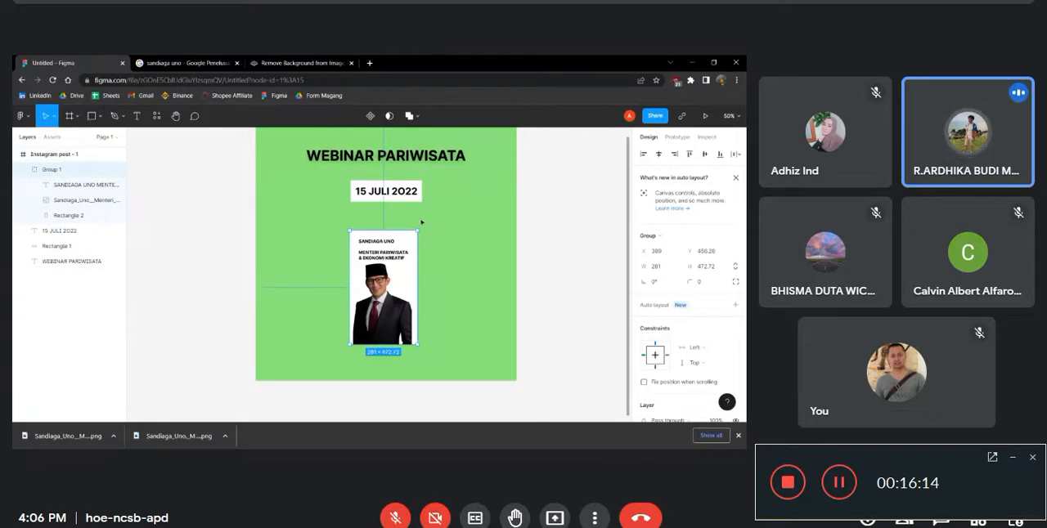
drag(418, 231, 473, 205)
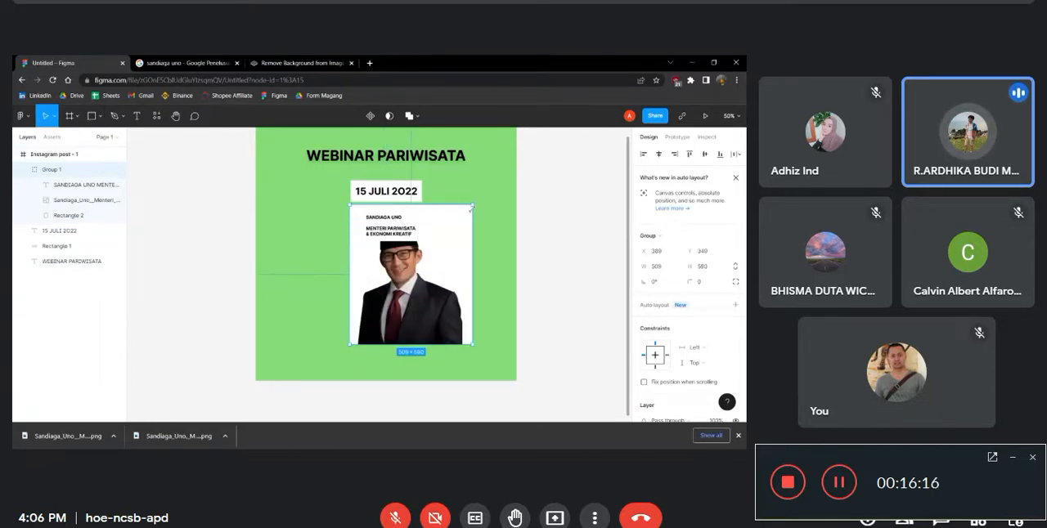
key(ctrl+z)
Scale Group 1 proportionally up to about 367 × 617 with the Scale tool, centred below the date
click(53, 121)
click(54, 154)
drag(418, 231, 420, 254)
Move the 15 JULI 2022 date and its white box up, closer to the WEBINAR PARIWISATA heading
click(401, 196)
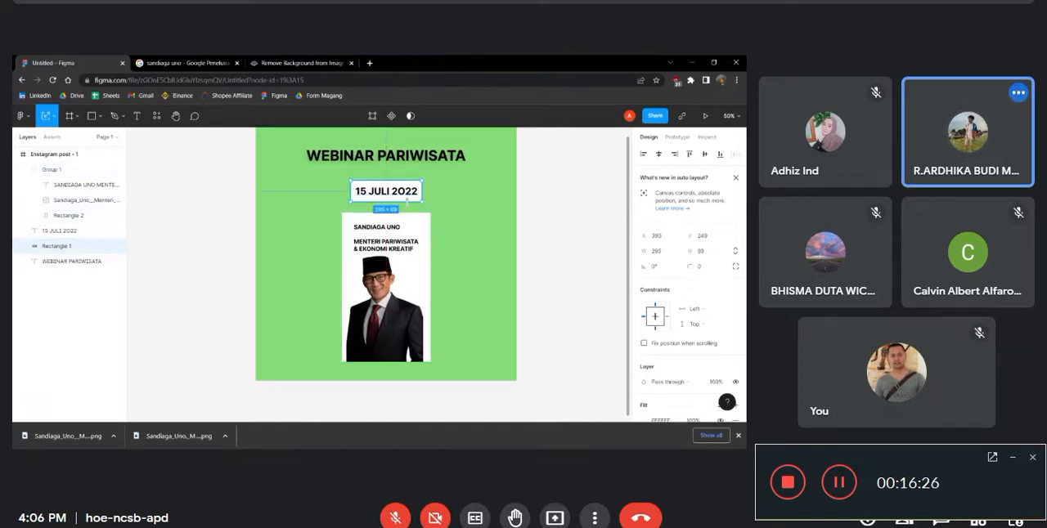
shift+click(406, 200)
drag(398, 201, 401, 191)
click(384, 203)
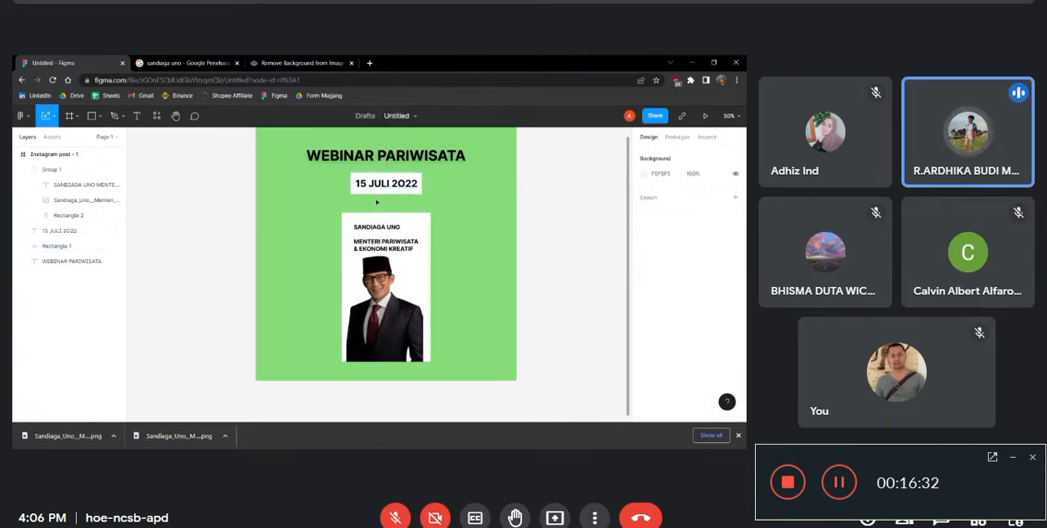
Widen the white date box to match the photo card's width and nudge Group 1 slightly upward
click(382, 192)
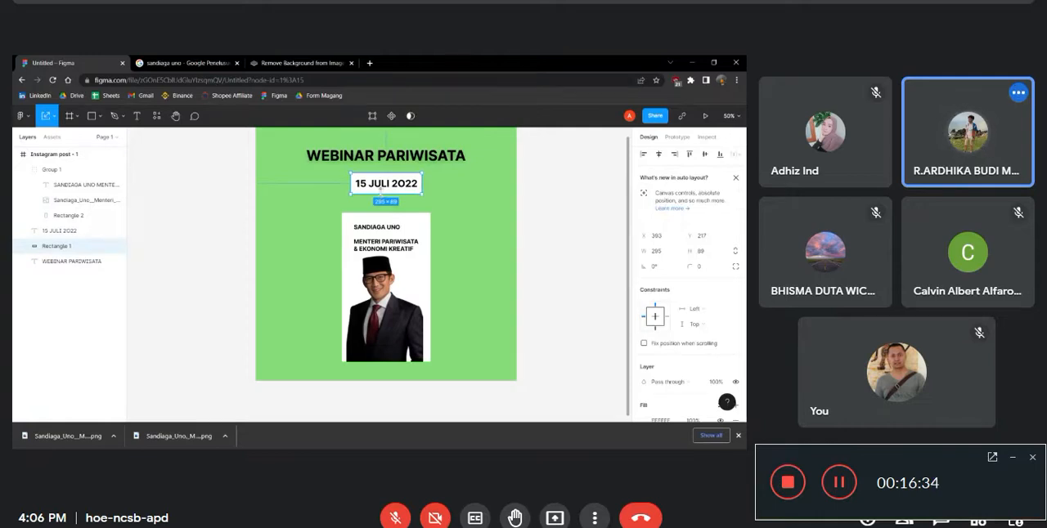
drag(422, 183, 431, 183)
click(414, 235)
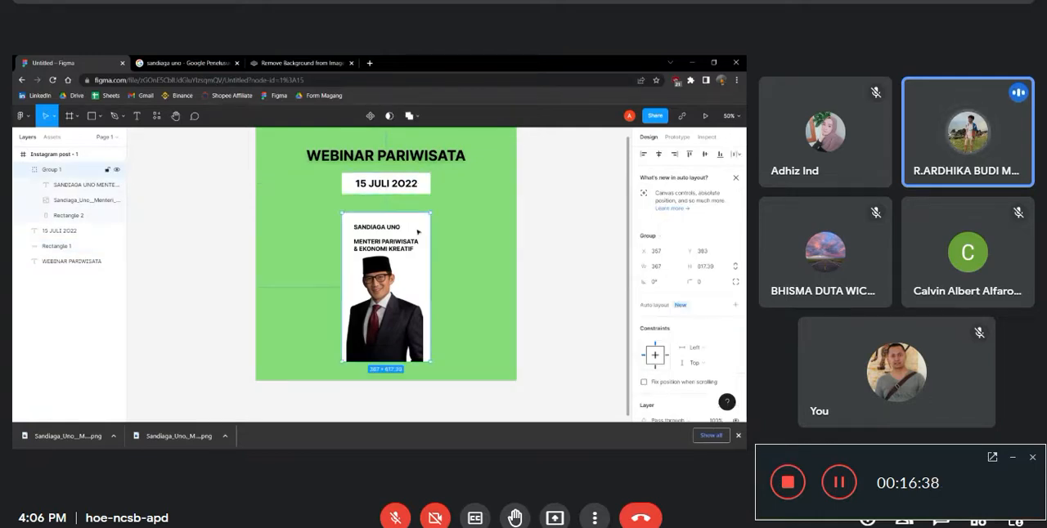
drag(420, 232, 423, 228)
Nudge the WEBINAR PARIWISATA heading slightly upward, away from the date box, and deselect it
scroll(526, 226, down, 1)
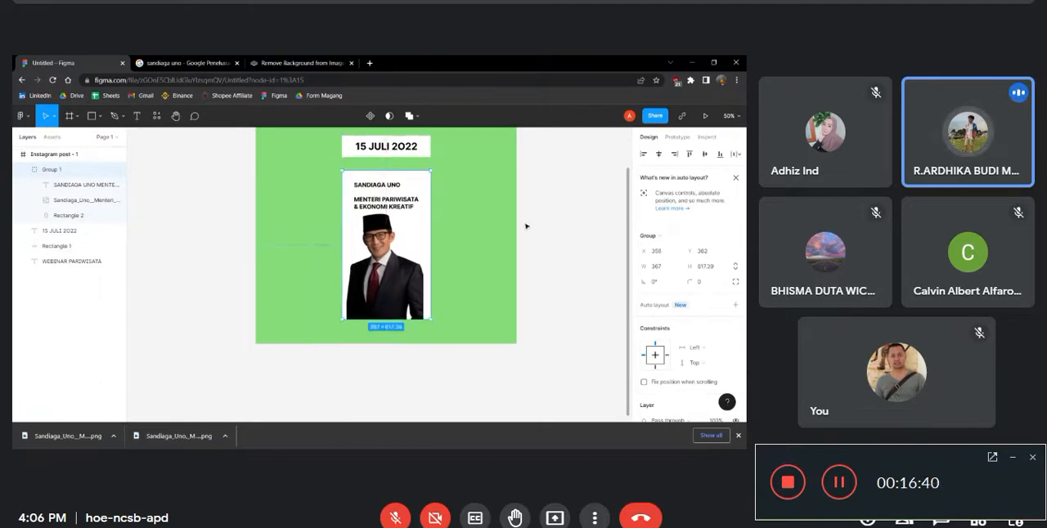
scroll(527, 227, up, 2)
scroll(528, 227, down, 4)
click(446, 190)
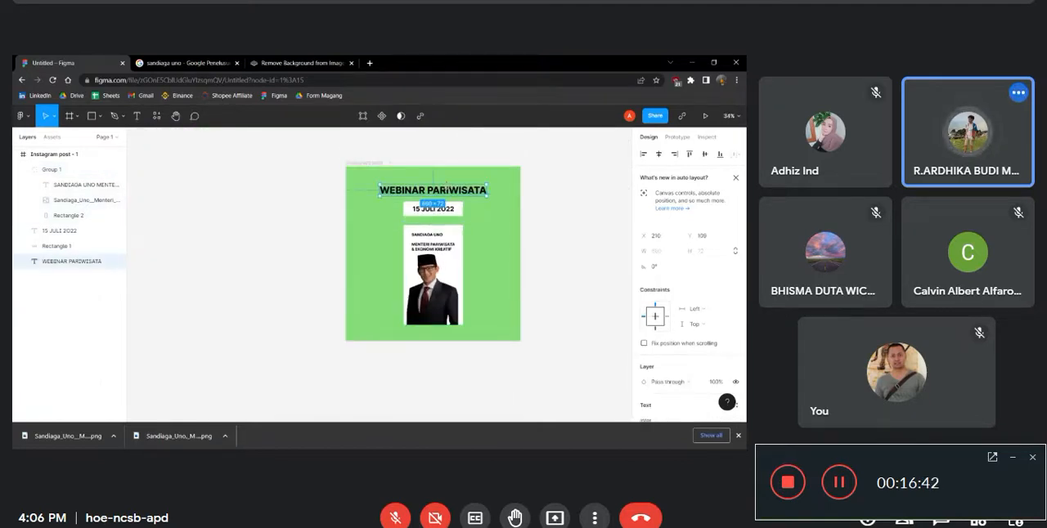
drag(446, 187, 446, 185)
click(625, 213)
scroll(515, 267, up, 2)
scroll(515, 303, down, 2)
scroll(515, 304, up, 3)
click(137, 115)
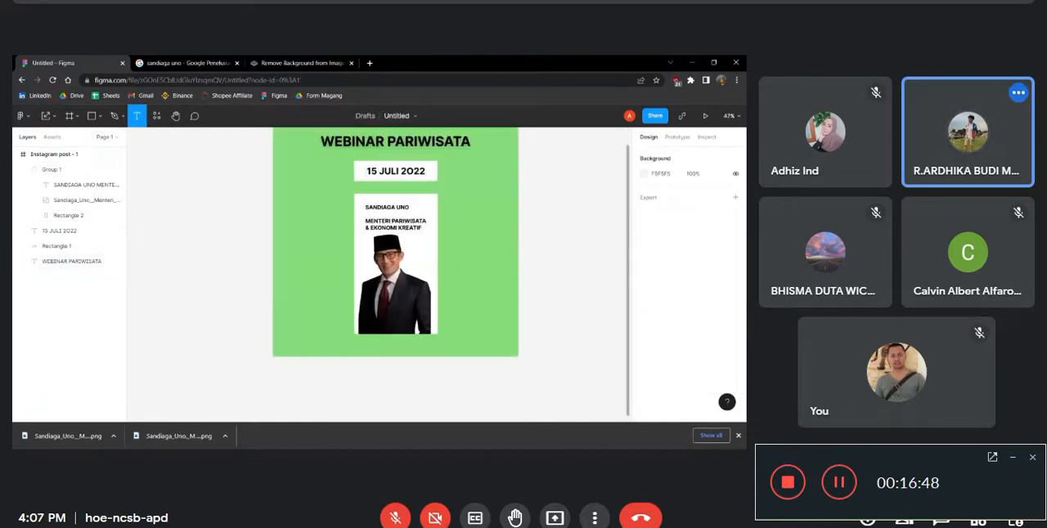
click(467, 229)
text(I)
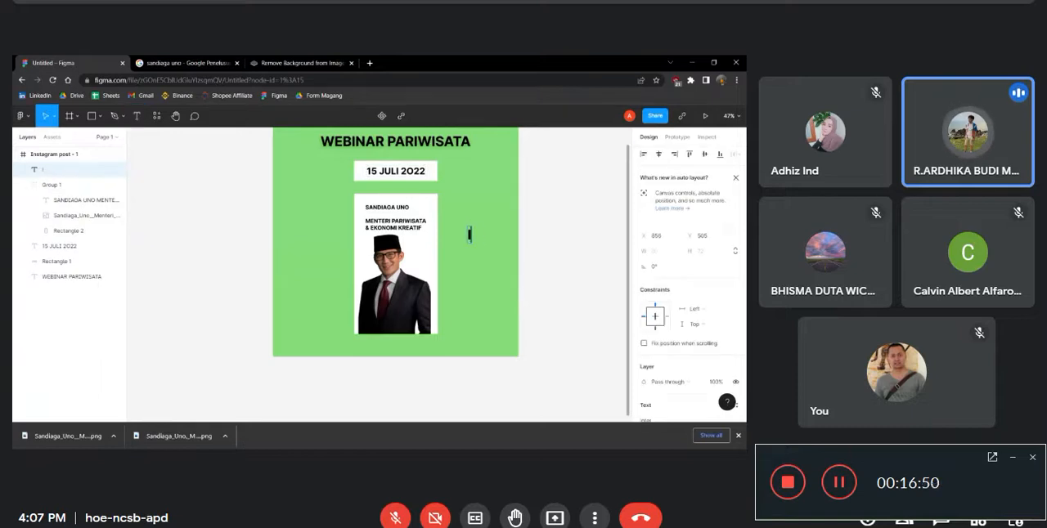
key(BackSpace)
key(BackSpace)
key(BackSpace)
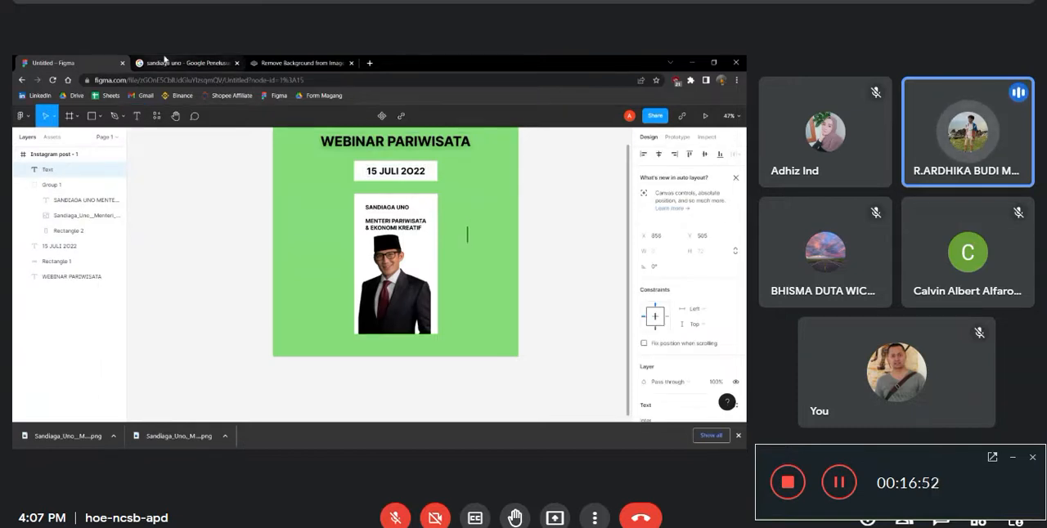
click(23, 117)
click(227, 164)
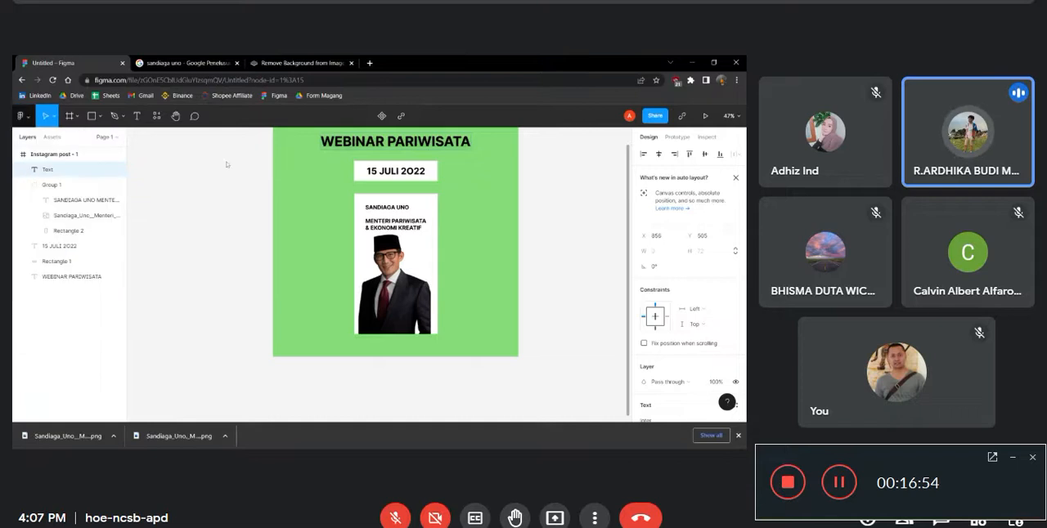
Open the Figma Community in the second browser tab and search its files for ZOOM
click(184, 63)
click(275, 95)
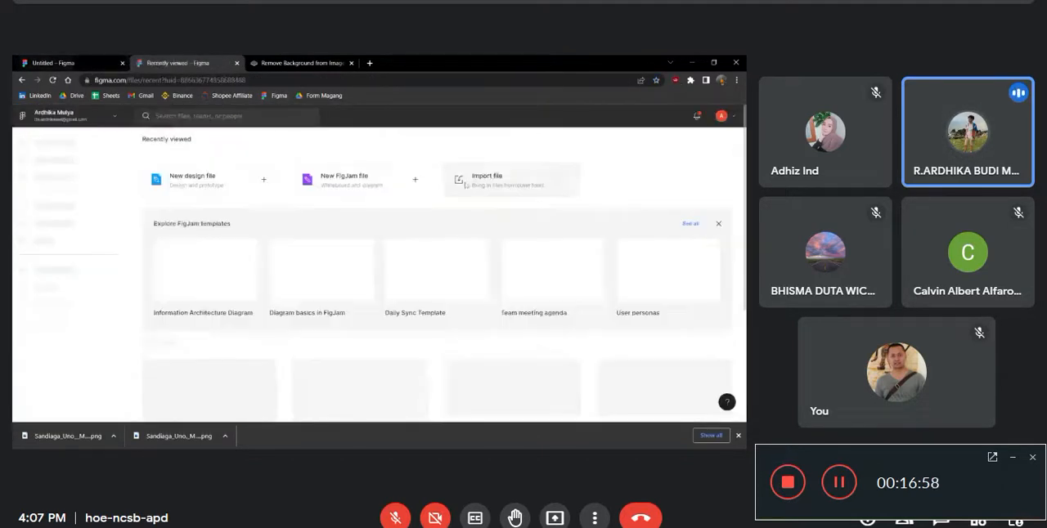
click(230, 116)
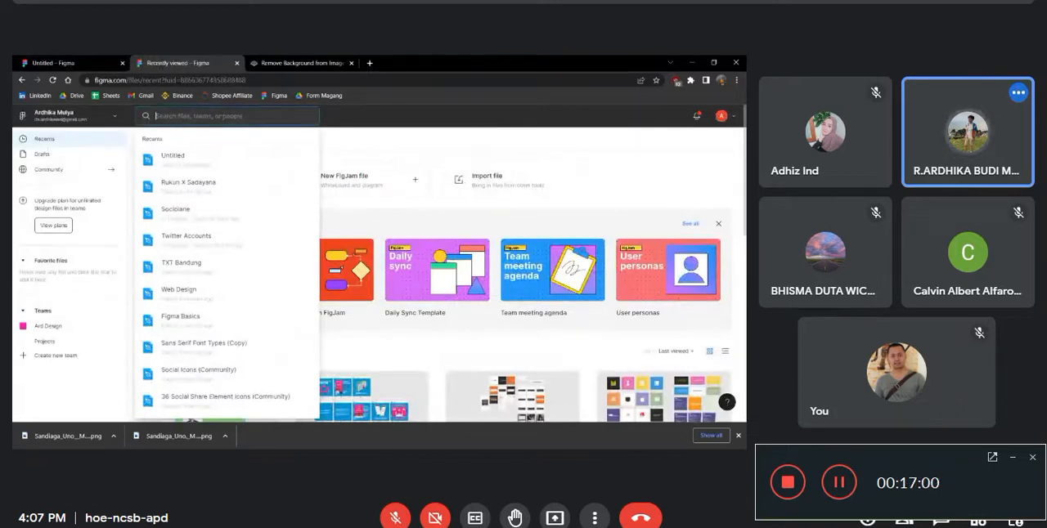
click(36, 173)
scroll(237, 218, down, 4)
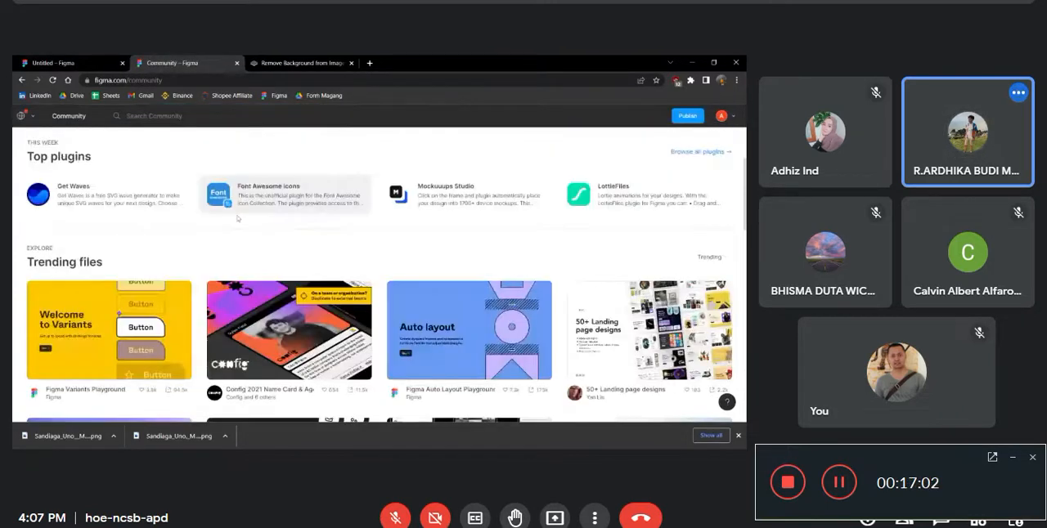
click(193, 116)
text(ZOOM)
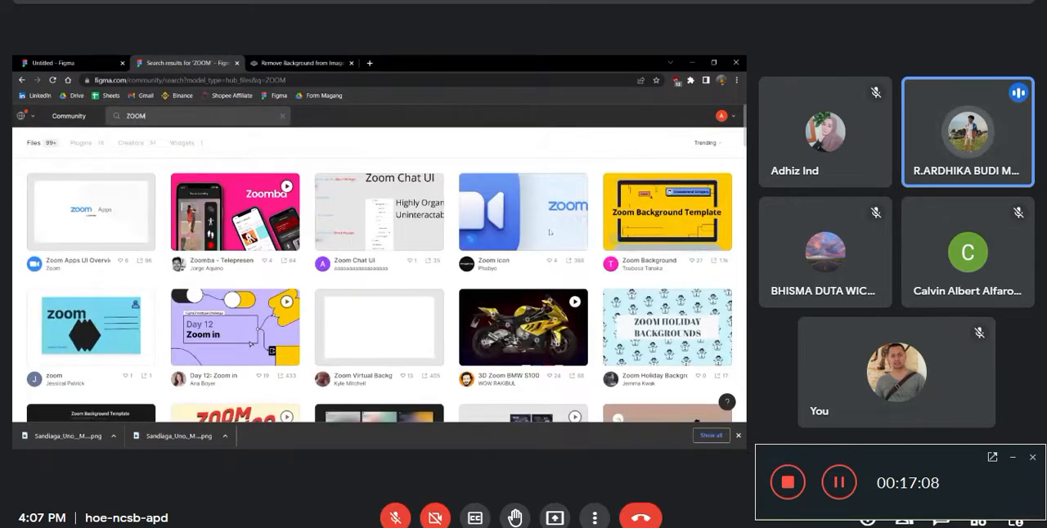
Get a copy of the Zoom Icon Community file and place its tab beside the Untitled design's tab
click(544, 232)
scroll(573, 213, down, 4)
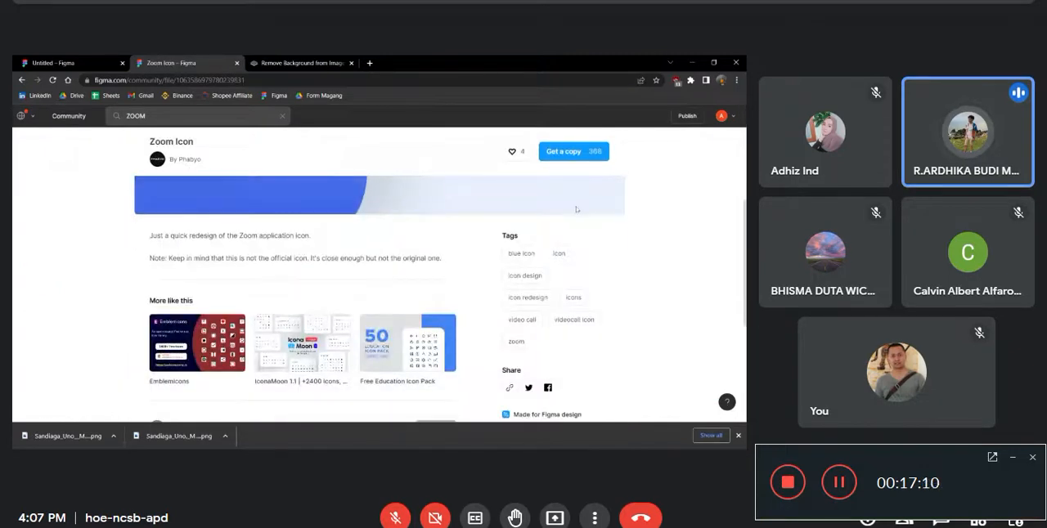
click(563, 152)
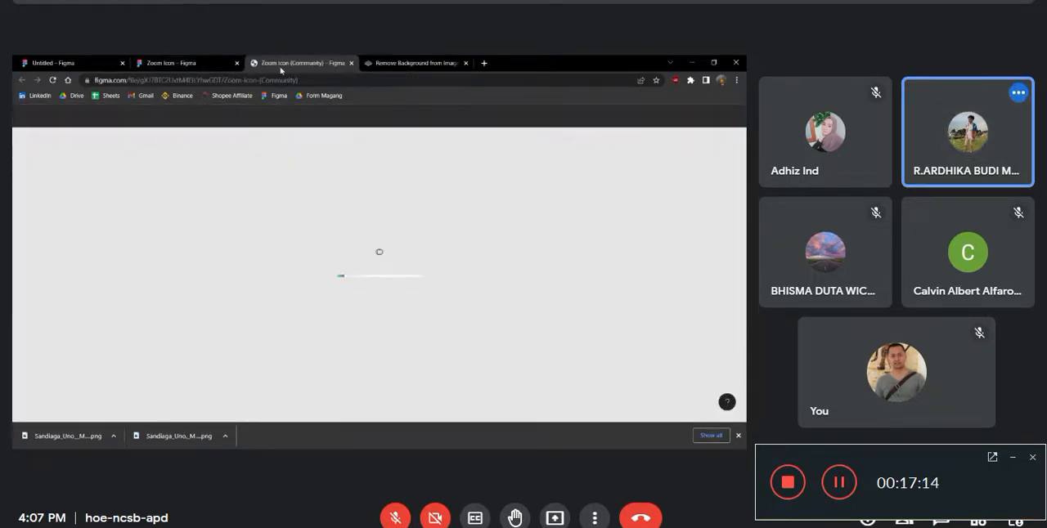
drag(281, 67, 172, 71)
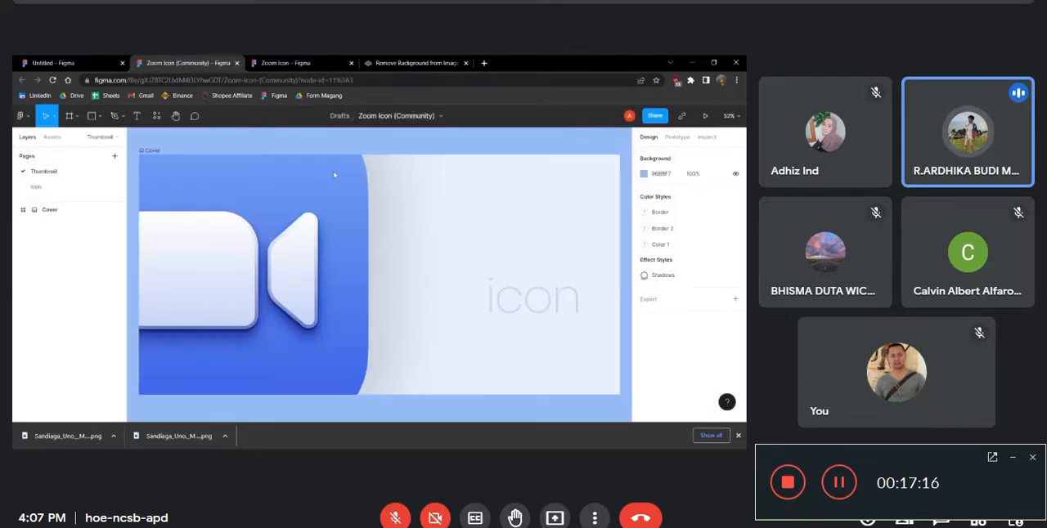
scroll(250, 165, down, 10)
scroll(392, 256, down, 5)
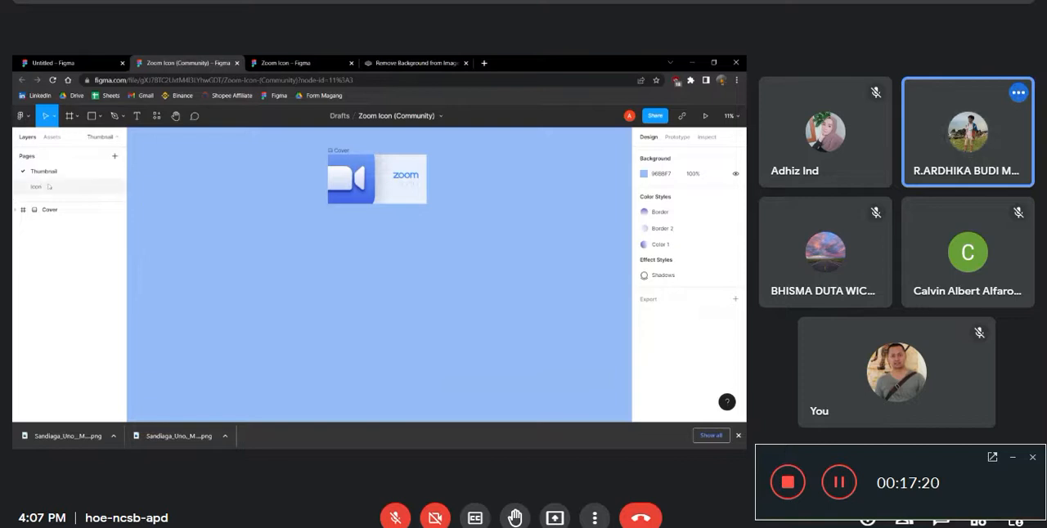
Try to copy the Zoom icon from the file's Icon page and paste it into the Untitled design
click(46, 187)
click(63, 210)
double_click(412, 234)
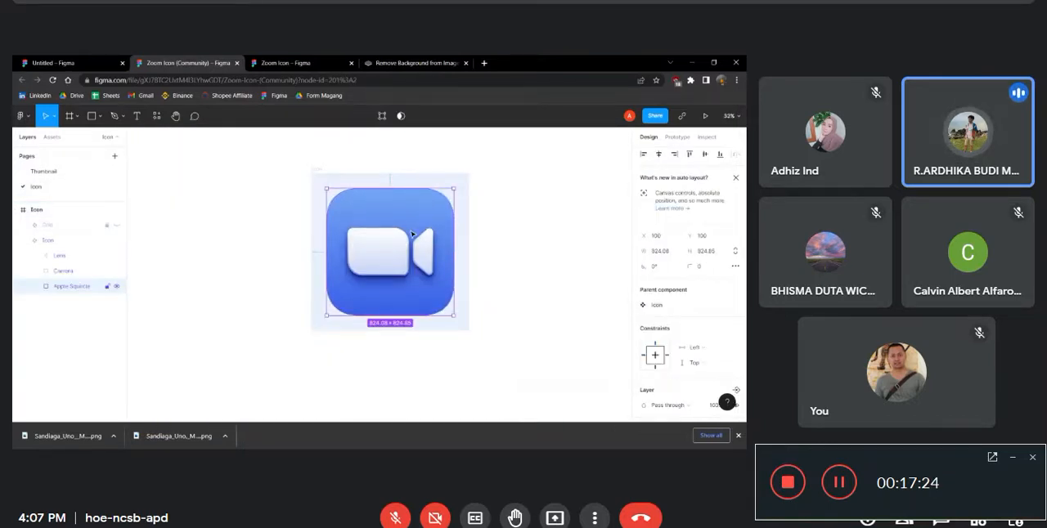
key(Escape)
click(68, 62)
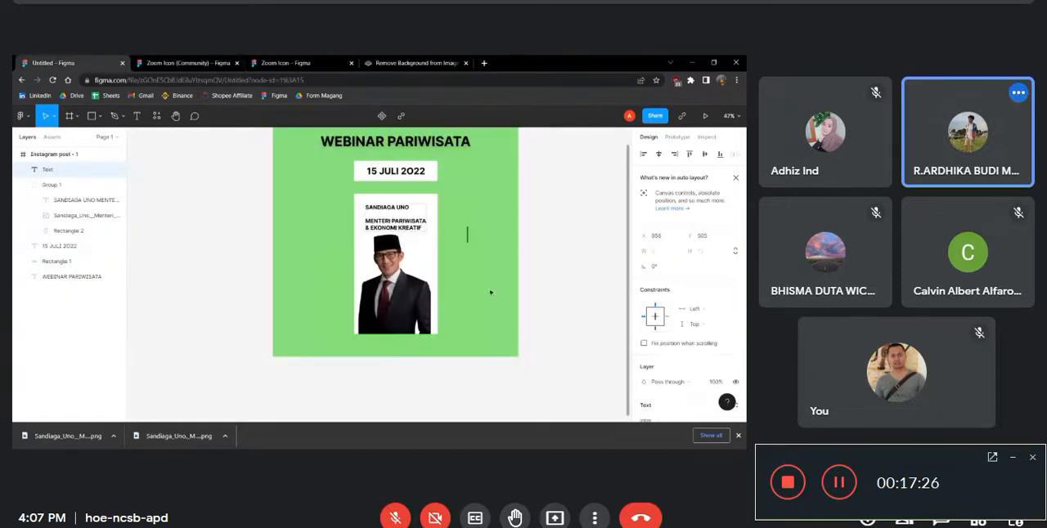
key(Escape)
key(ctrl+v)
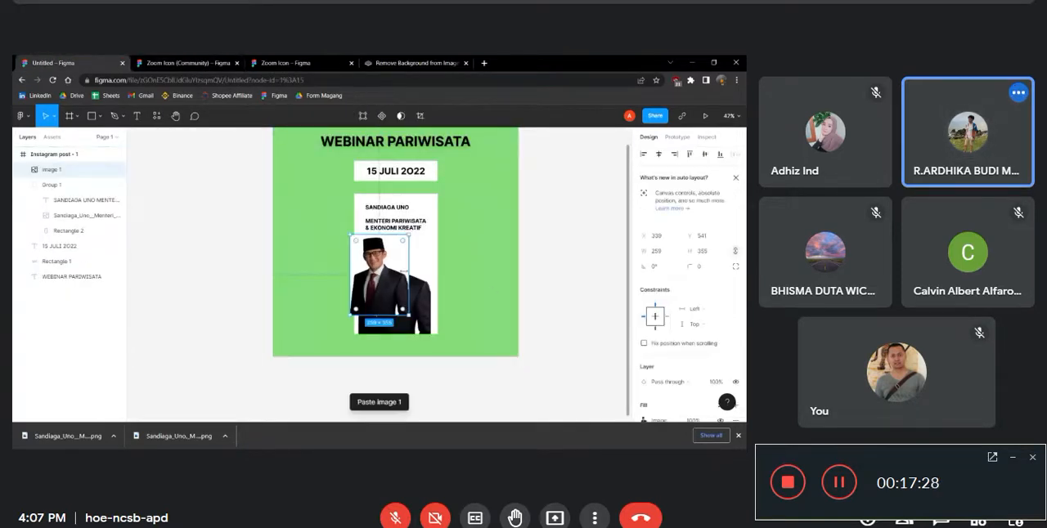
Copy the whole Icon frame from the Zoom Icon (Community) file
click(187, 62)
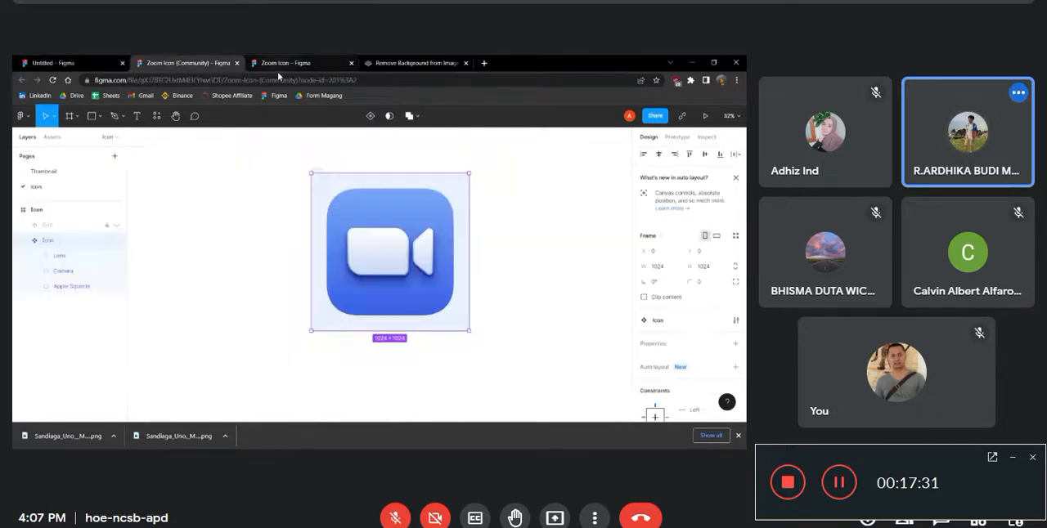
double_click(407, 262)
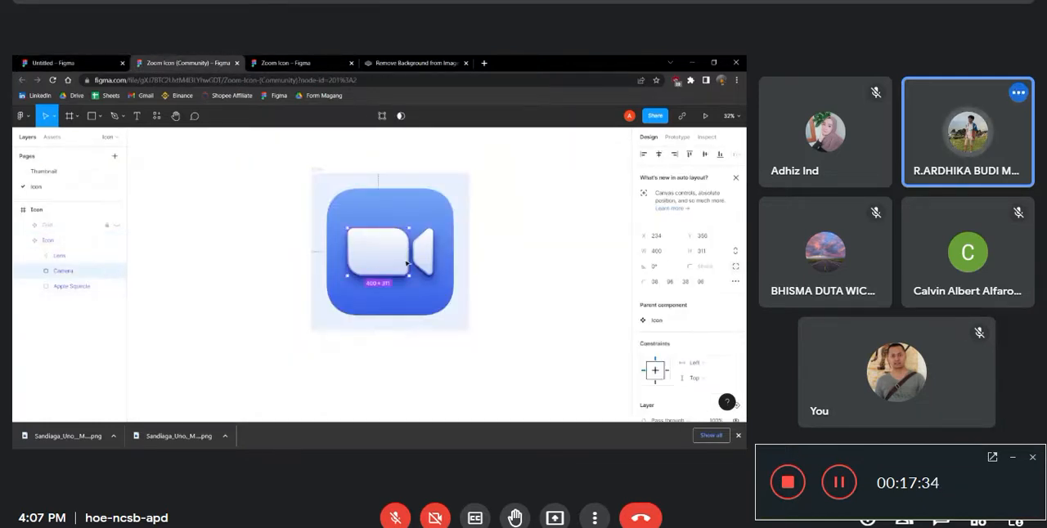
click(52, 212)
click(77, 220)
click(54, 214)
right_click(51, 214)
mouse_move(98, 353)
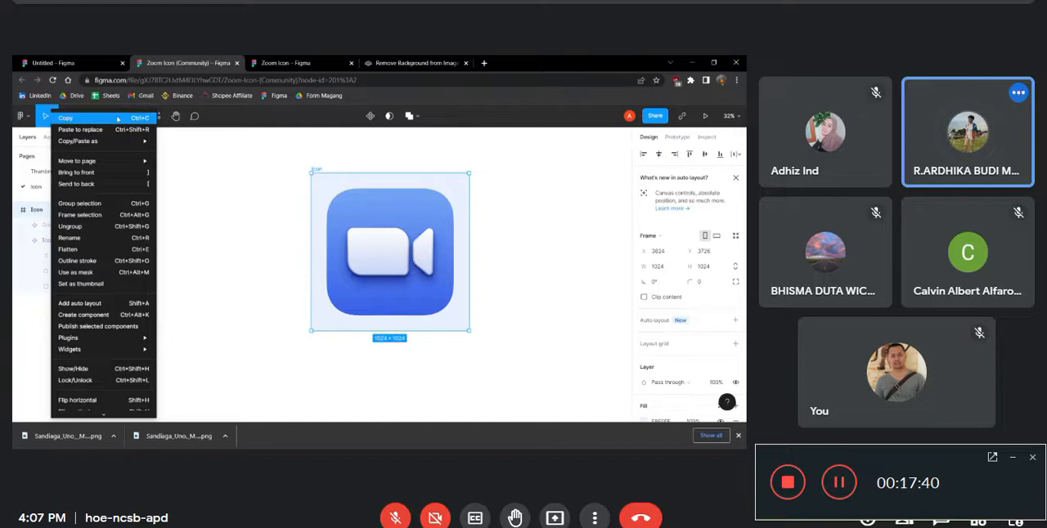
click(118, 119)
Paste the Icon frame onto the Instagram post in the Untitled design, and delete it again
click(51, 63)
right_click(476, 133)
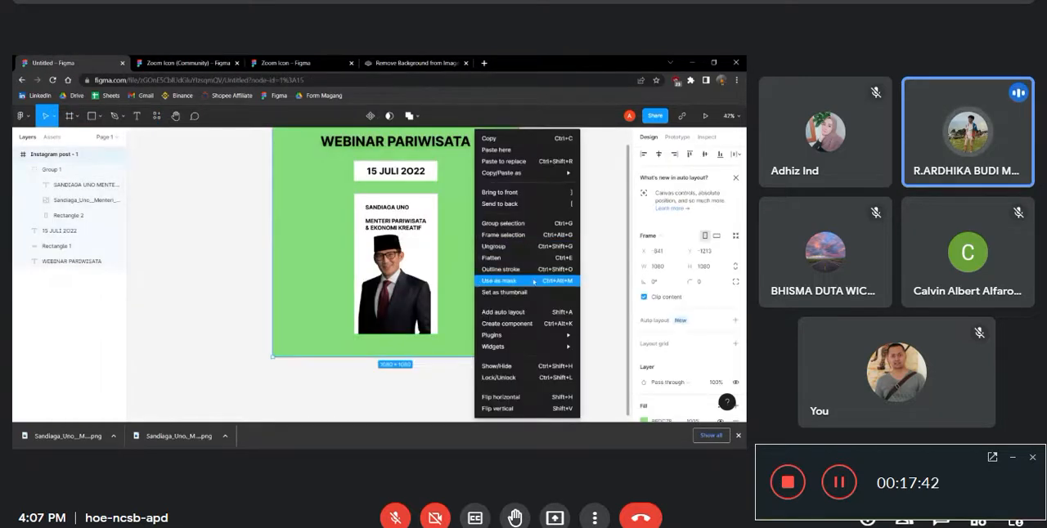
click(516, 152)
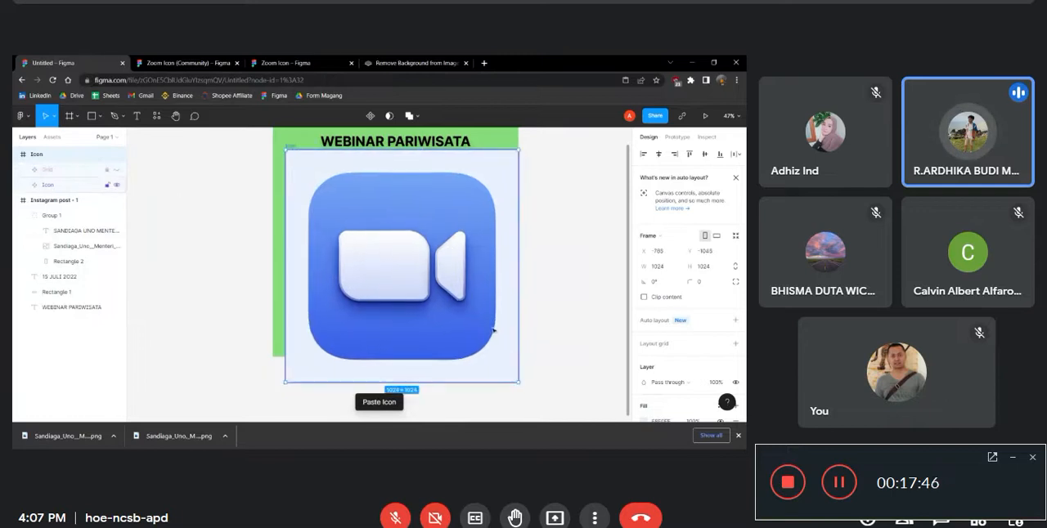
scroll(478, 265, up, 1)
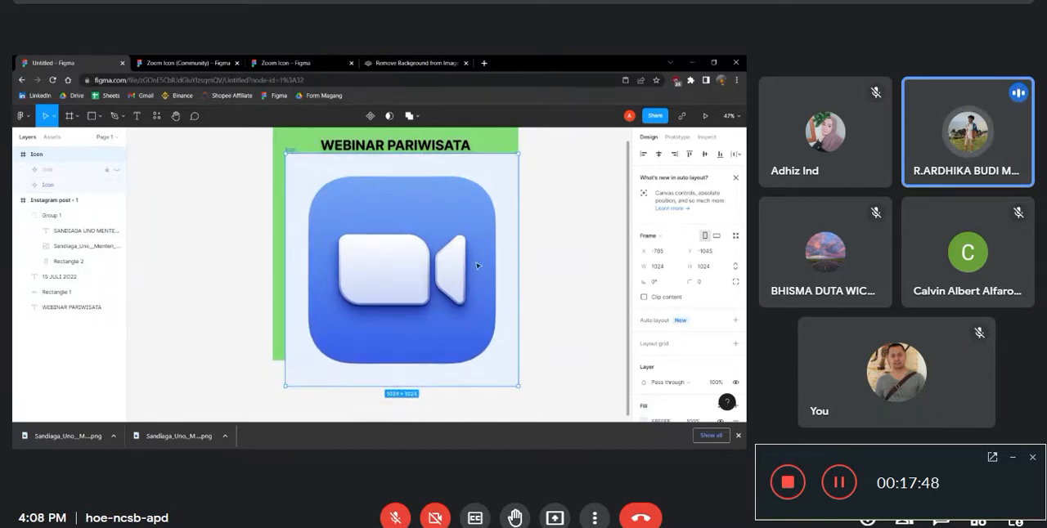
key(Delete)
Return from the Zoom Icon Community page to the recent files and open Social Network Icons 2022 (Community)
click(199, 60)
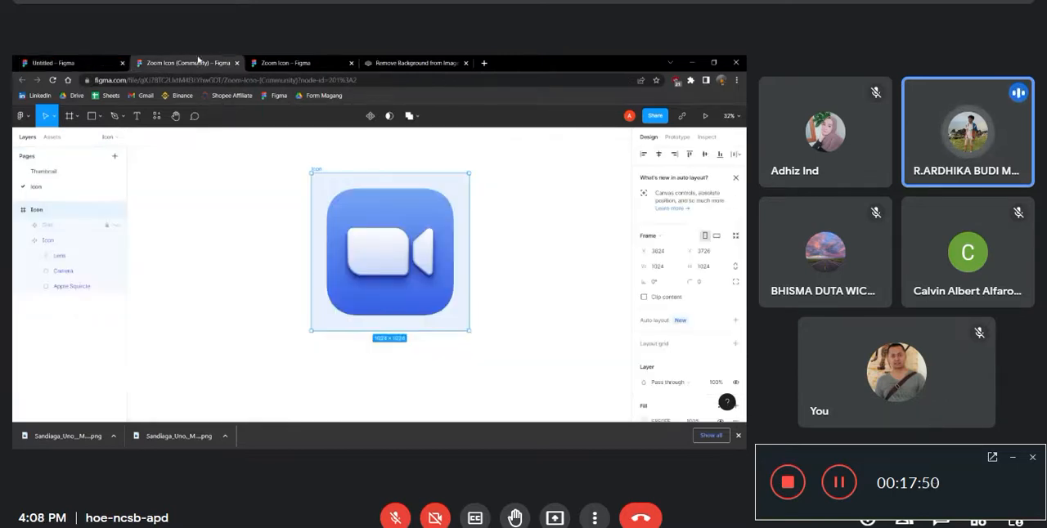
key(ctrl+Tab)
click(21, 80)
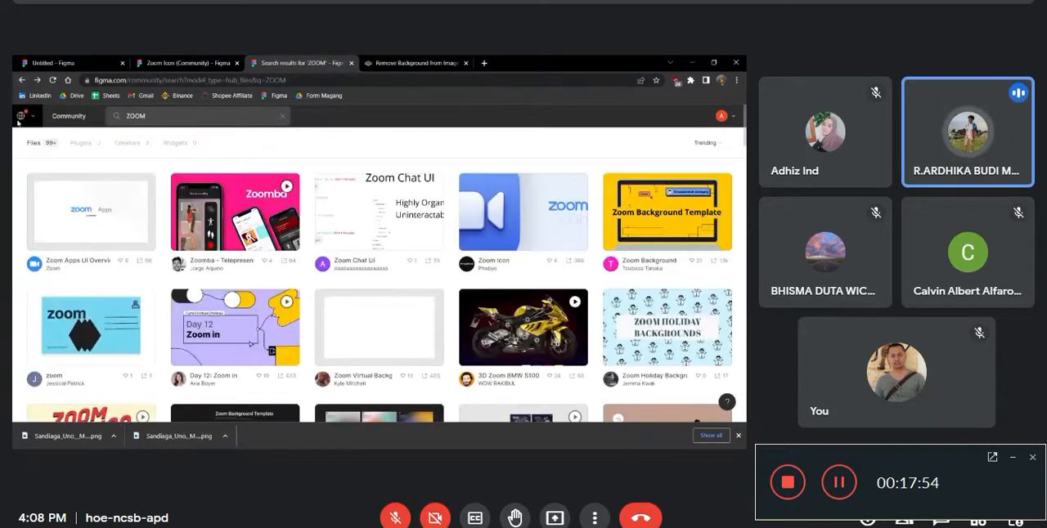
click(19, 118)
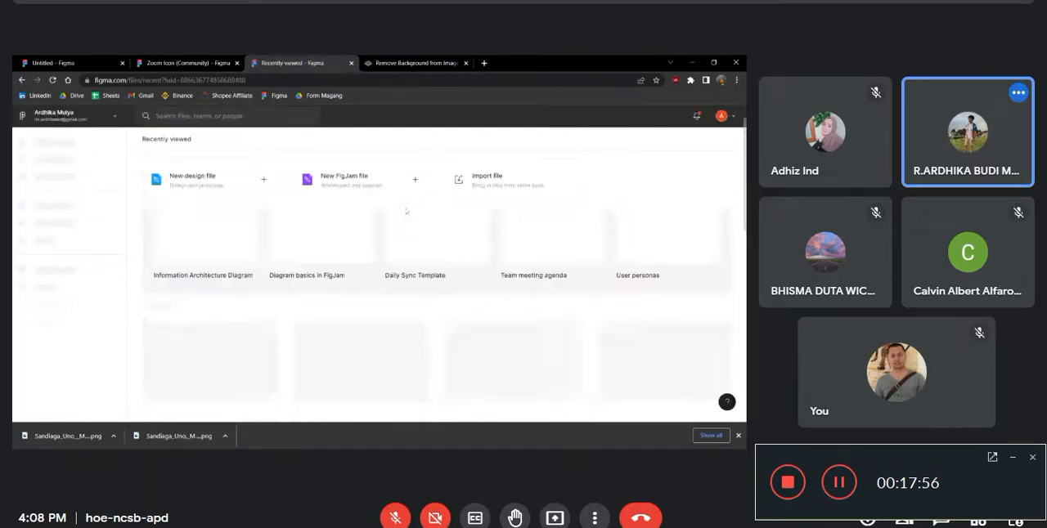
scroll(400, 245, down, 6)
scroll(390, 286, up, 1)
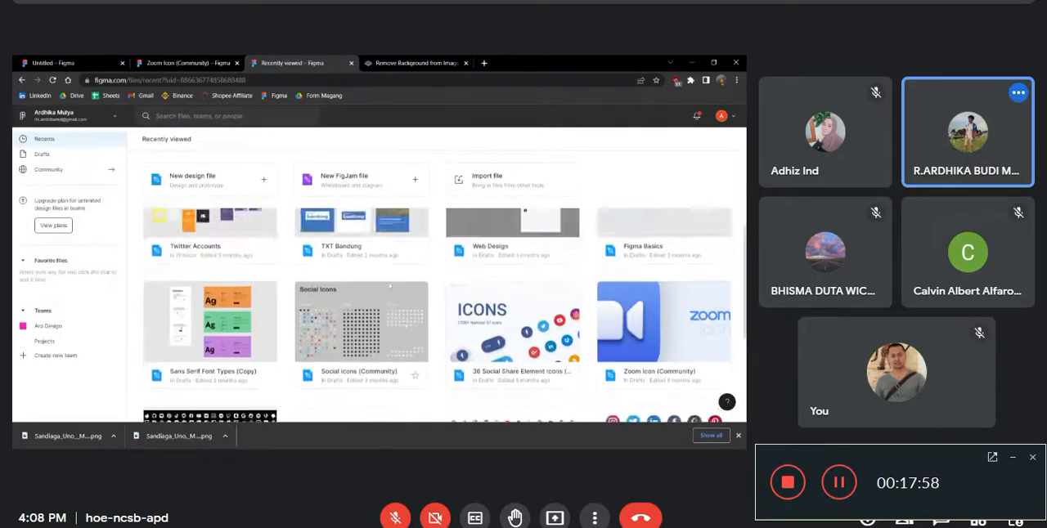
scroll(390, 286, down, 1)
double_click(226, 344)
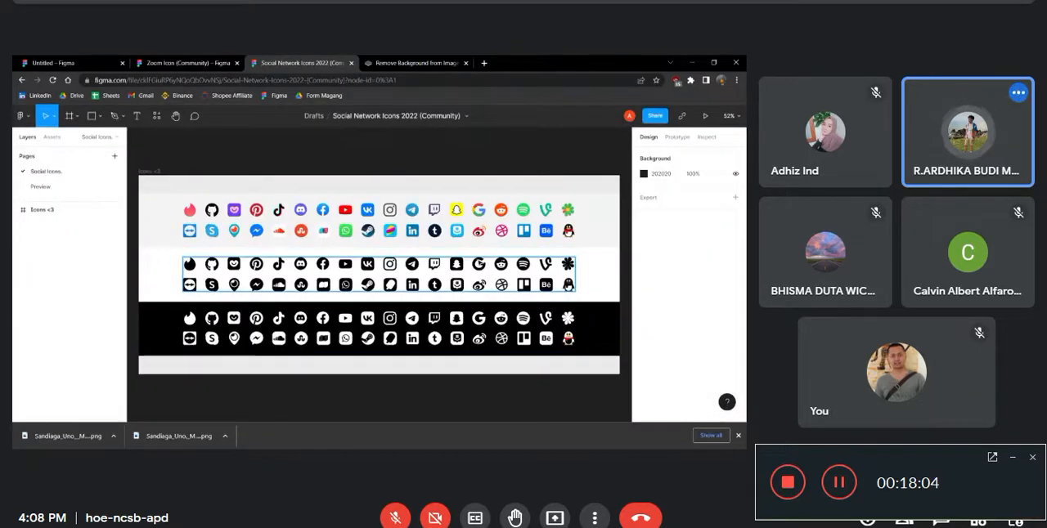
Copy the Facebook icon from the black icon set and paste it into the Instagram post design
click(364, 283)
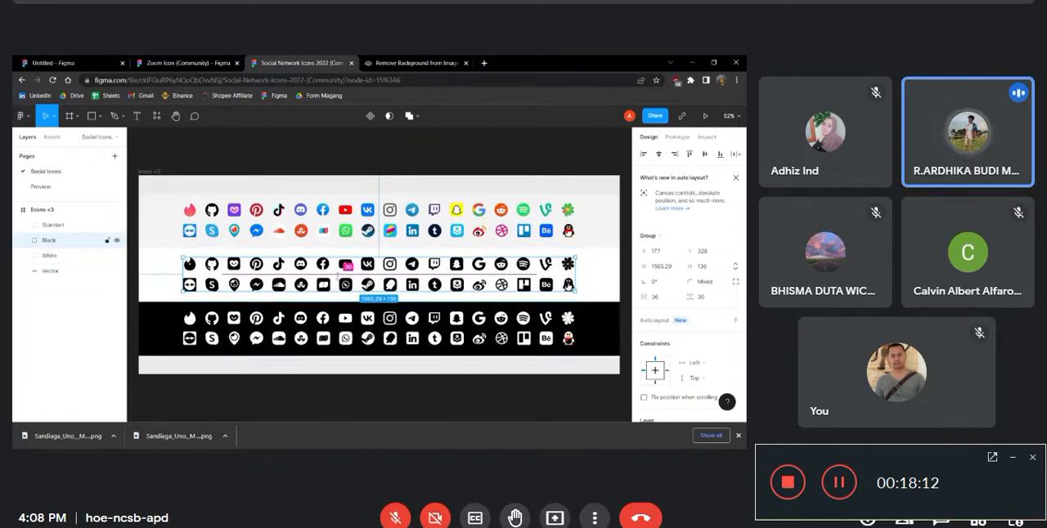
double_click(327, 270)
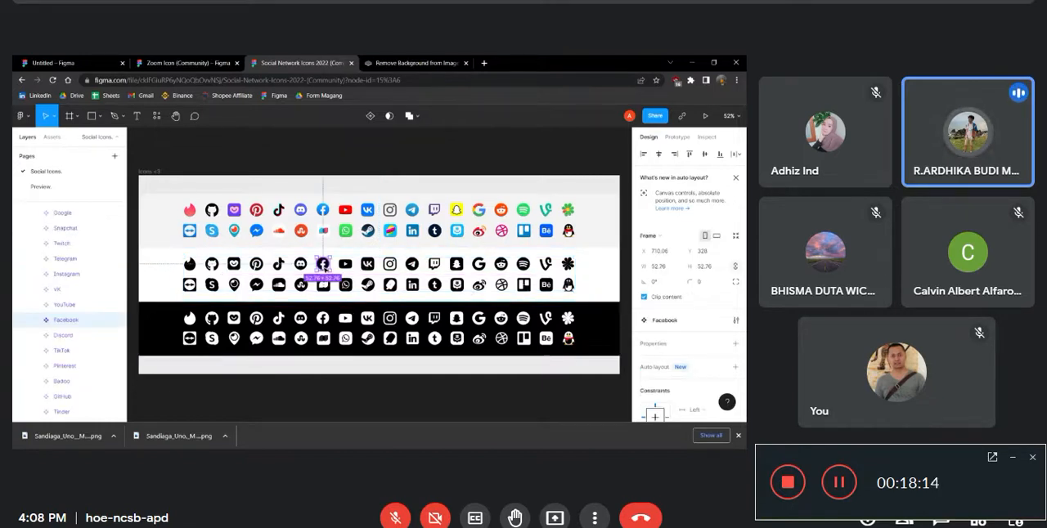
click(94, 59)
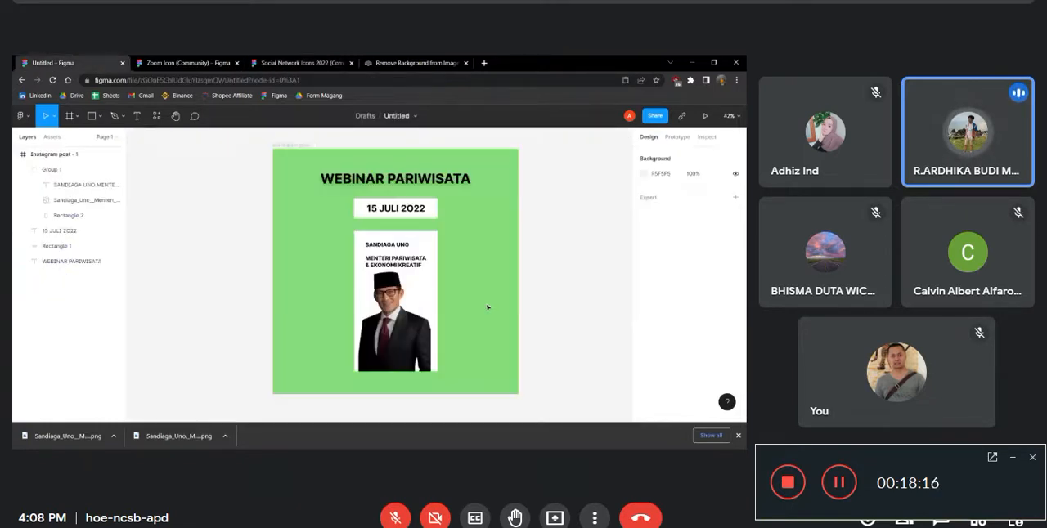
key(ctrl+v)
Move the Facebook icon beside the speaker card and enlarge it proportionally to about 282 × 282 with the Scale tool
drag(385, 283, 434, 301)
key(k)
drag(379, 277, 504, 289)
scroll(683, 337, down, 3)
scroll(662, 283, up, 2)
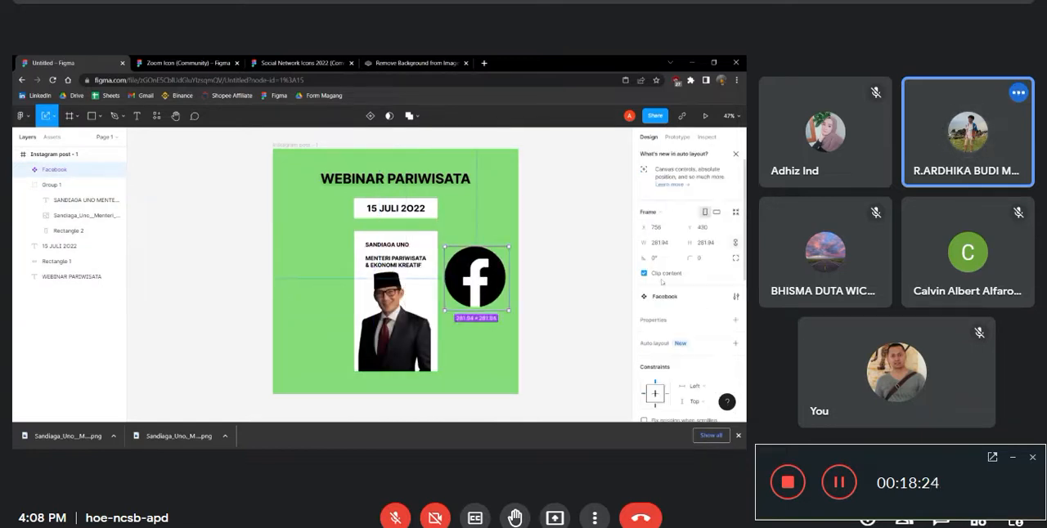
Lighten the Facebook icon's black linear gradient and change it to a solid white fill, FFFFFF
scroll(731, 300, down, 3)
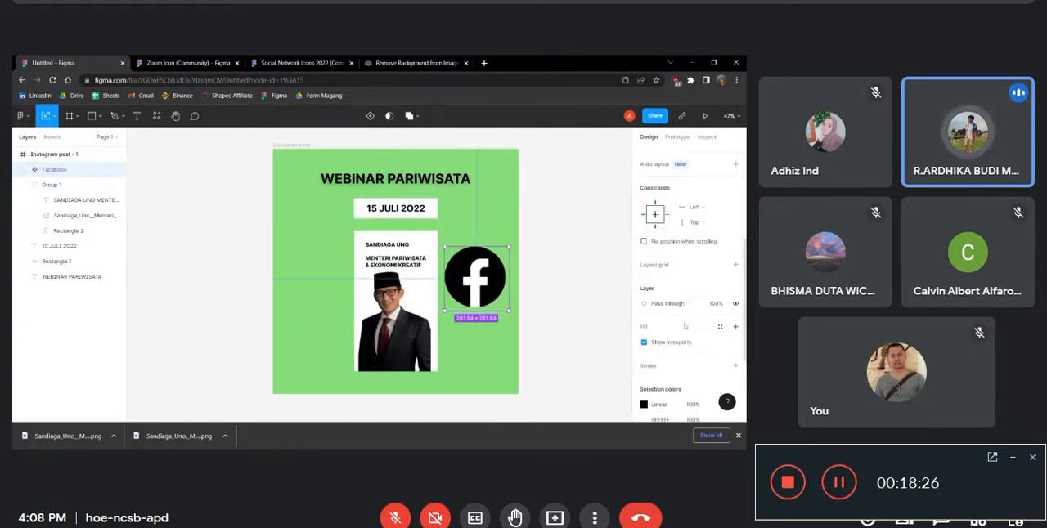
scroll(685, 326, down, 2)
click(642, 310)
drag(559, 285, 526, 197)
click(539, 139)
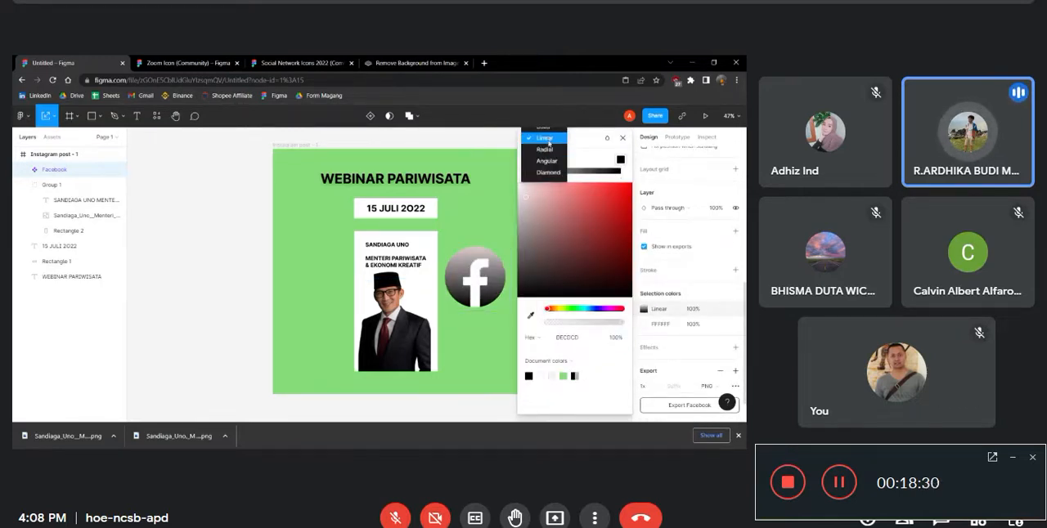
click(544, 131)
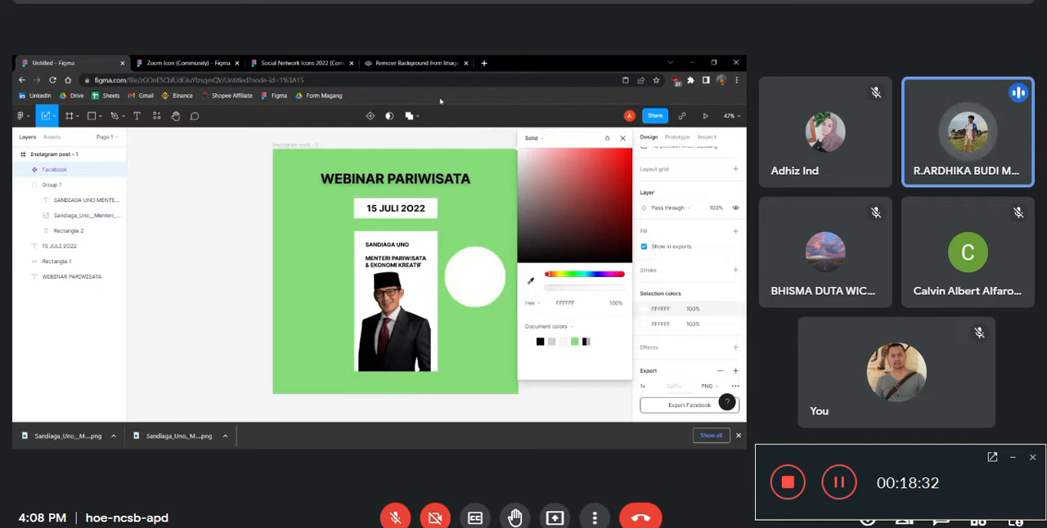
Change the letter f in the Facebook icon from white to the background's green
click(644, 325)
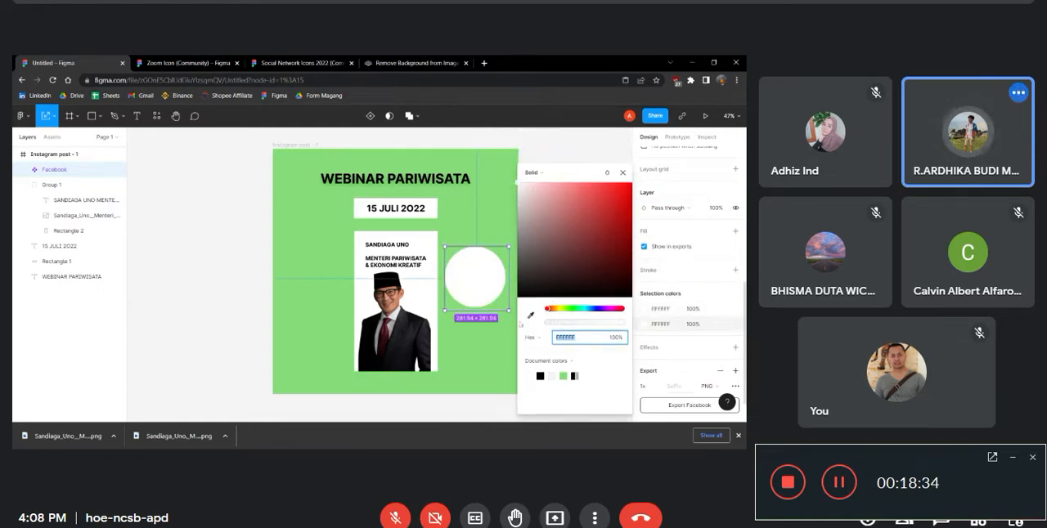
key(ctrl+v)
click(623, 173)
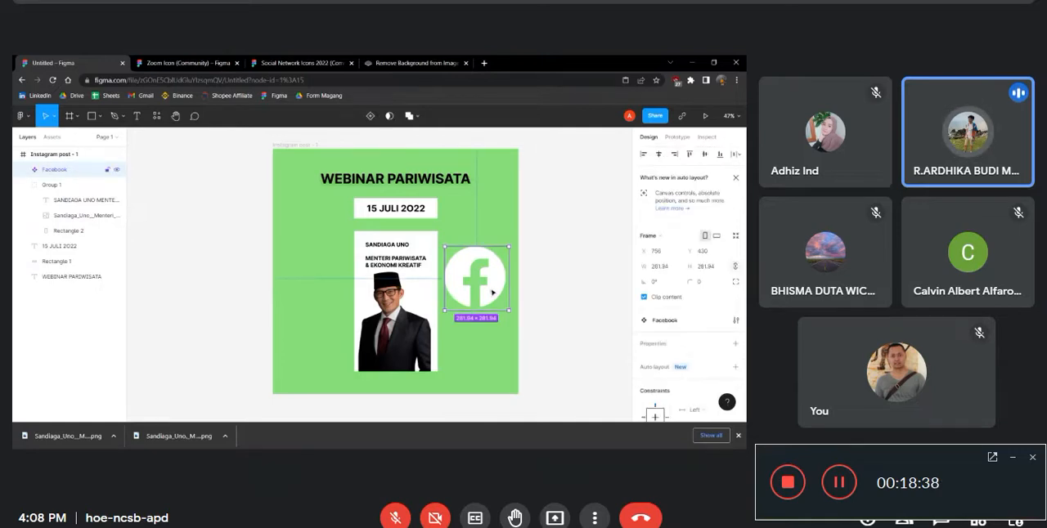
Shift the speaker card to line up with the heading's left edge, and scale the Facebook icon down to 114 × 114 beside the card
click(416, 297)
drag(423, 293, 390, 292)
click(499, 288)
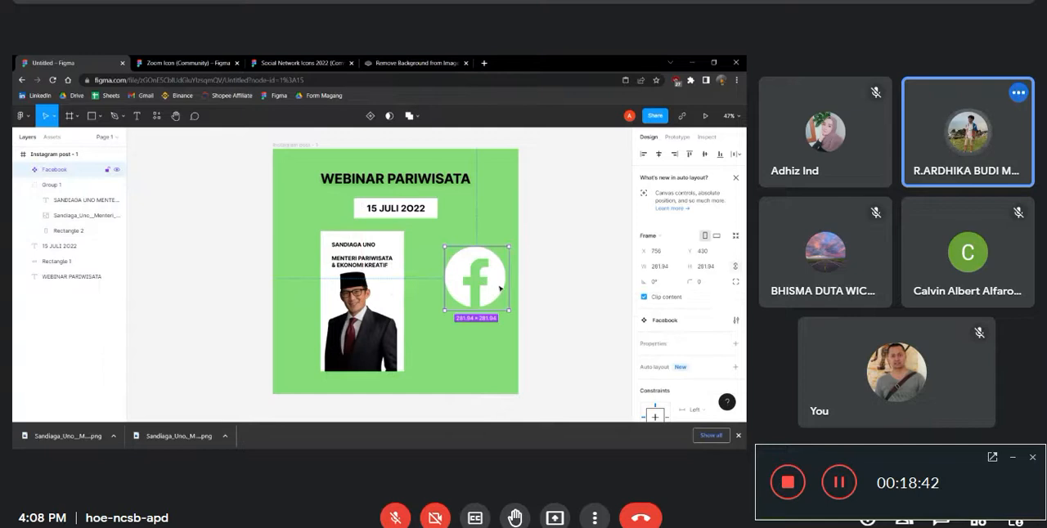
drag(509, 310, 480, 277)
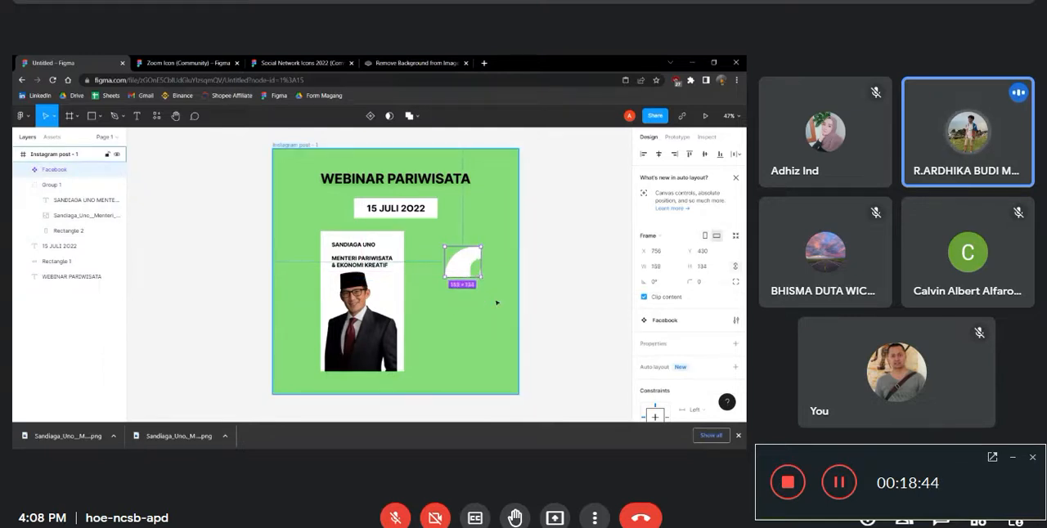
key(ctrl+z)
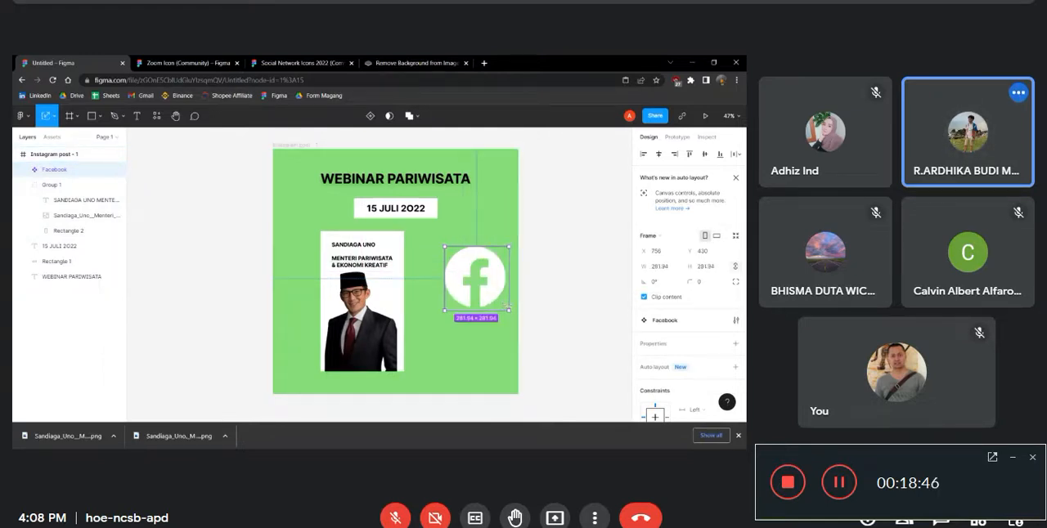
drag(508, 309, 430, 247)
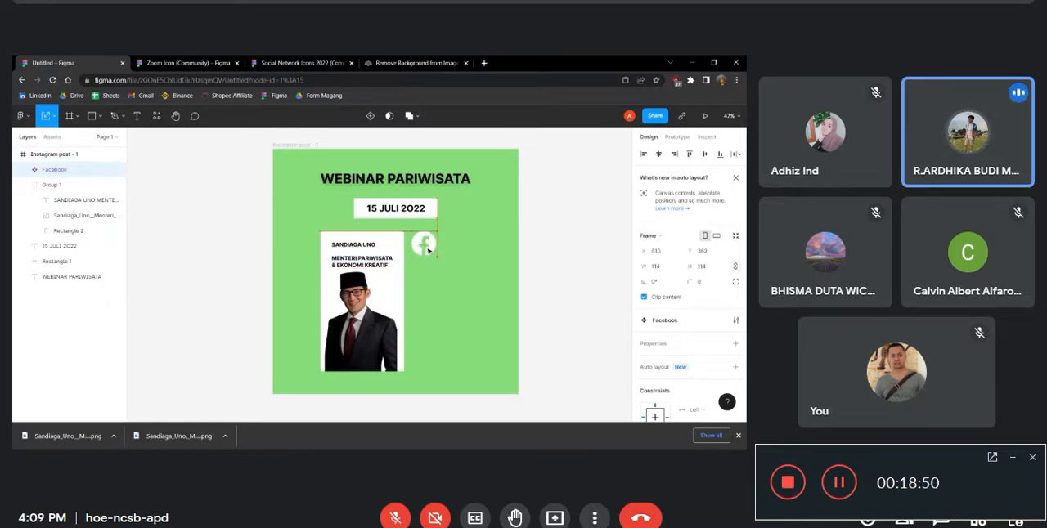
Add the text SANDIAGA UNO beside the Facebook icon and align it vertically with the icon
click(137, 115)
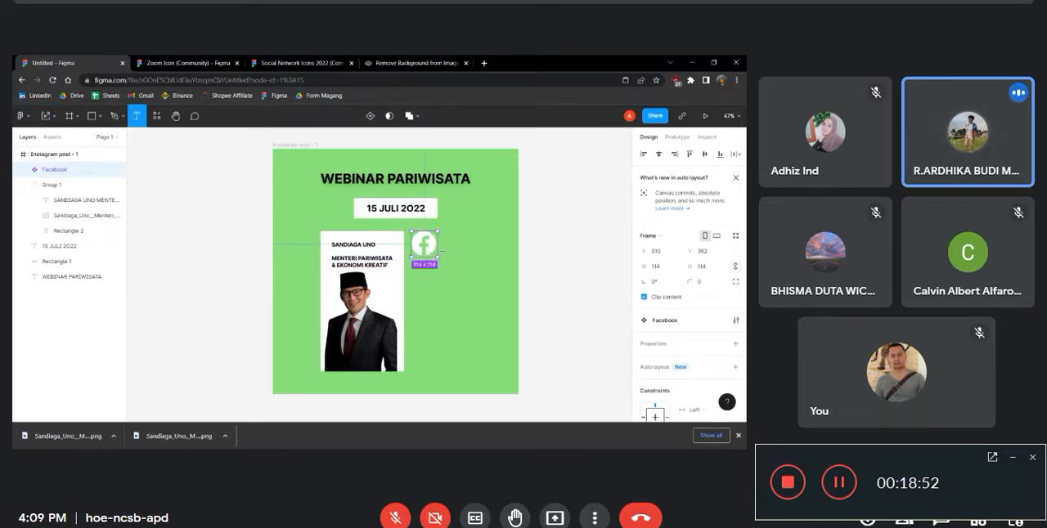
click(444, 250)
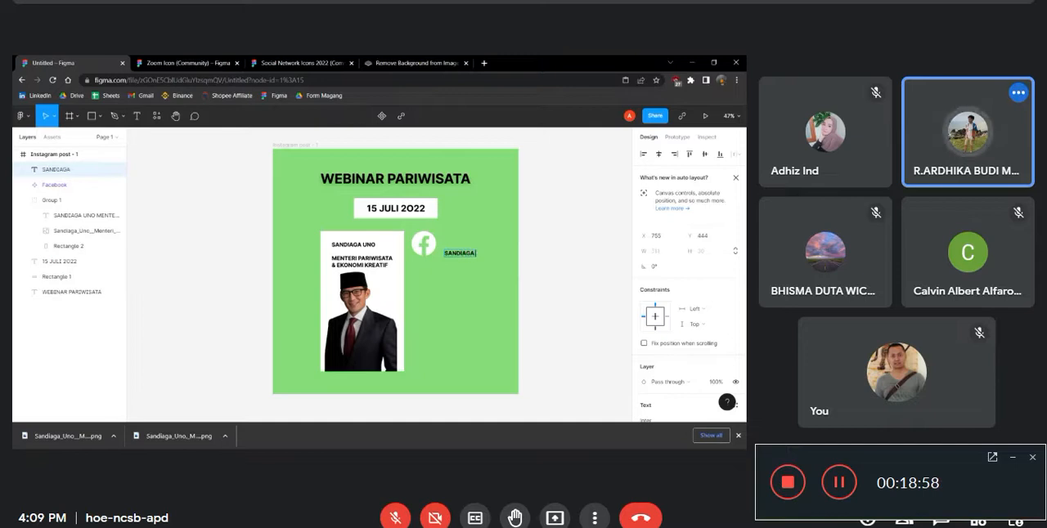
key(Escape)
mouse_move(475, 254)
mouse_down()
mouse_move(479, 244)
mouse_move(468, 244)
mouse_up()
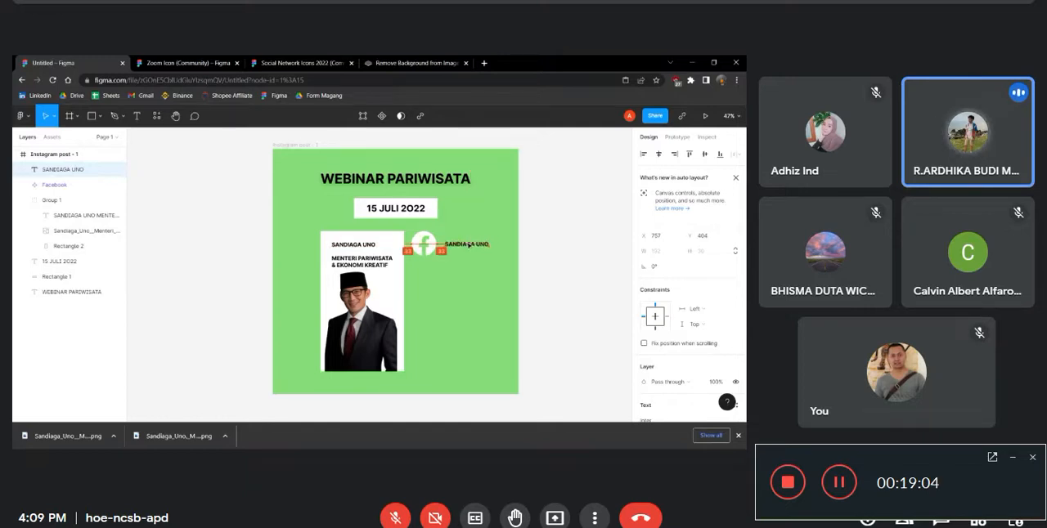
click(469, 273)
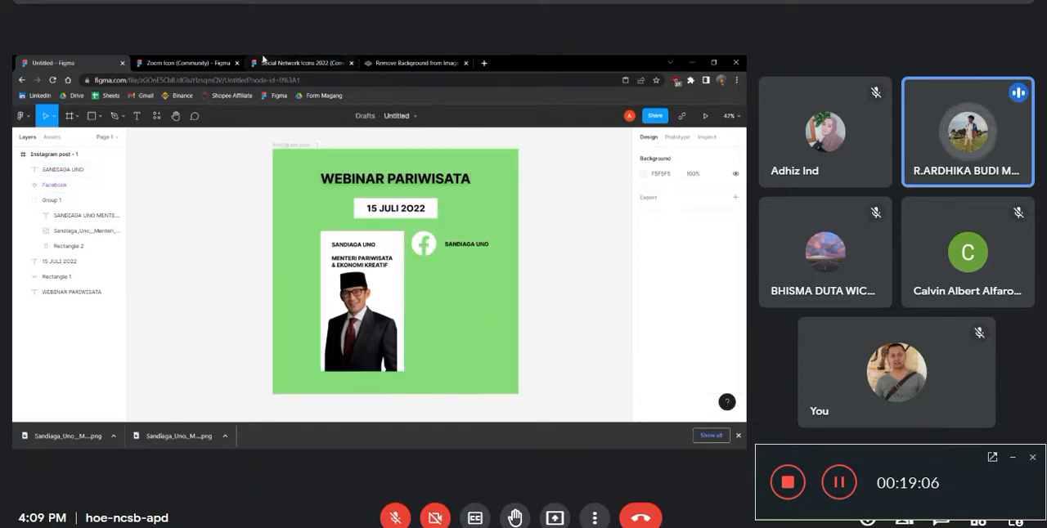
Copy the black Pinterest, Instagram, Spotify and Skype icons from Social Network Icons 2022 (Community) and paste them into the Instagram post design
click(276, 62)
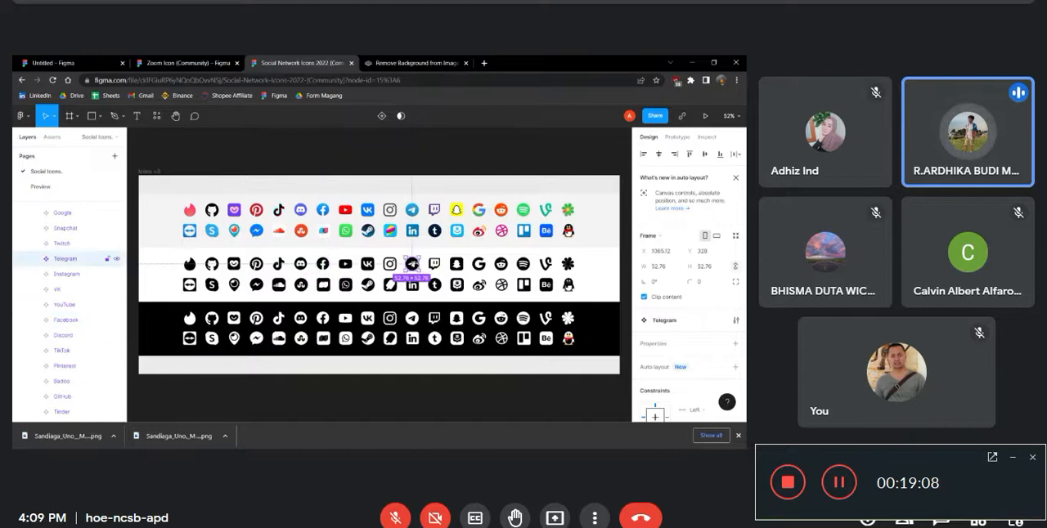
click(345, 263)
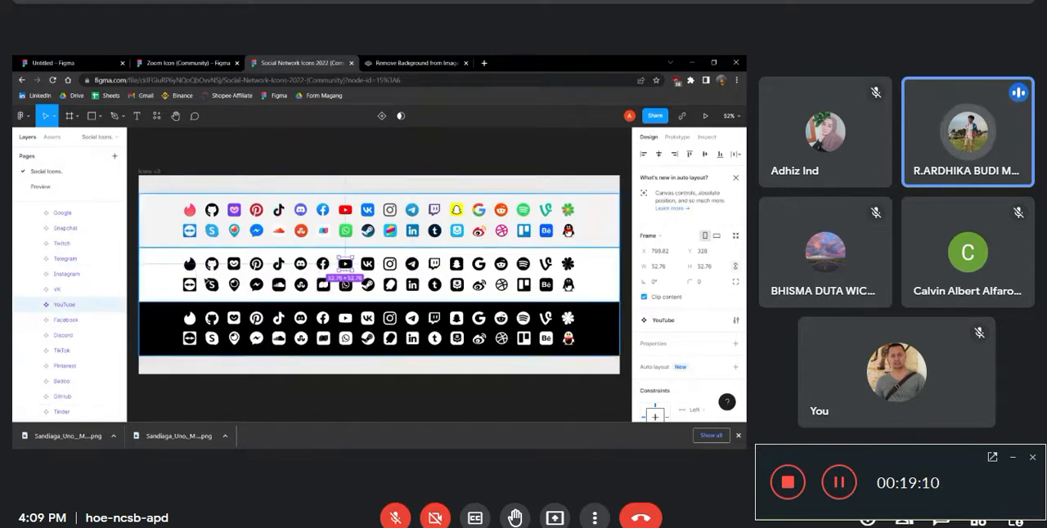
click(282, 269)
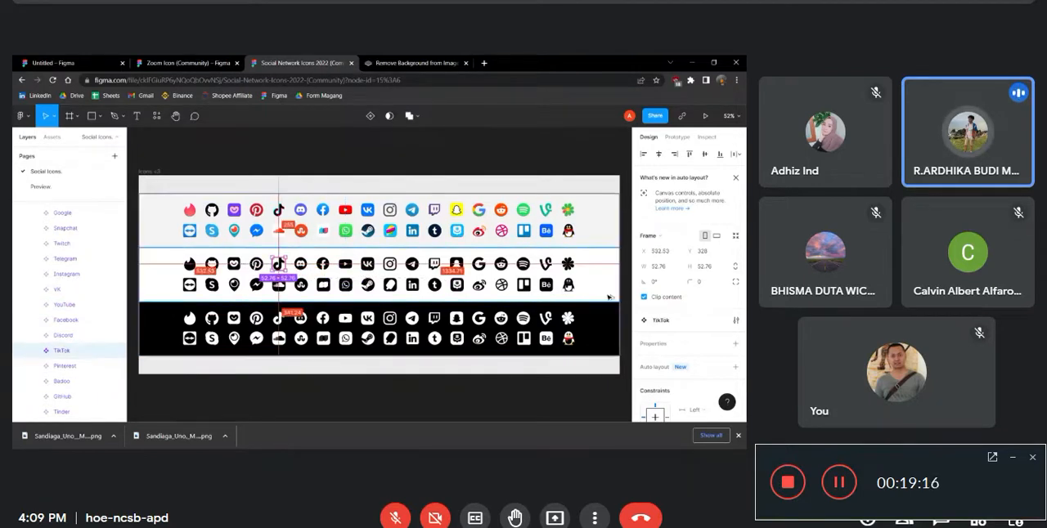
click(391, 265)
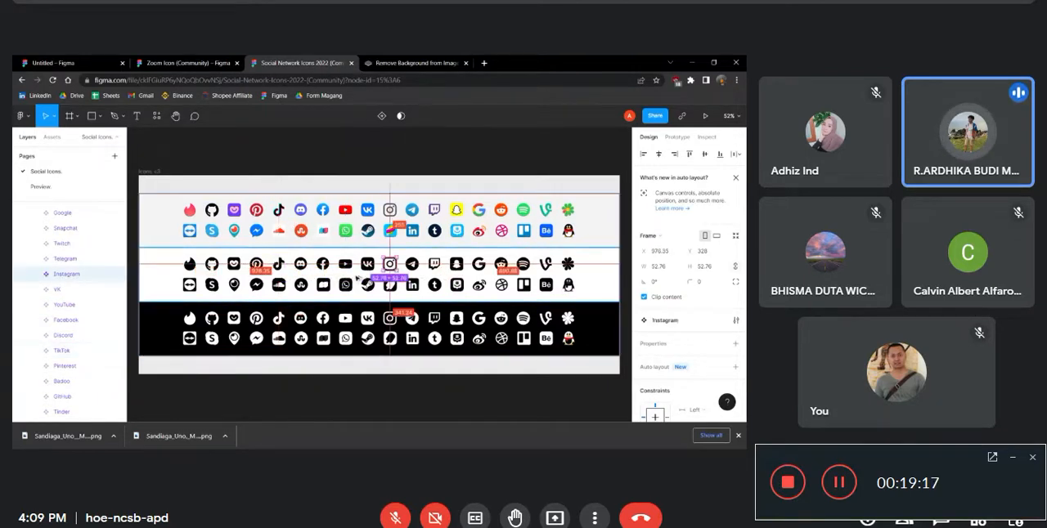
shift+click(256, 267)
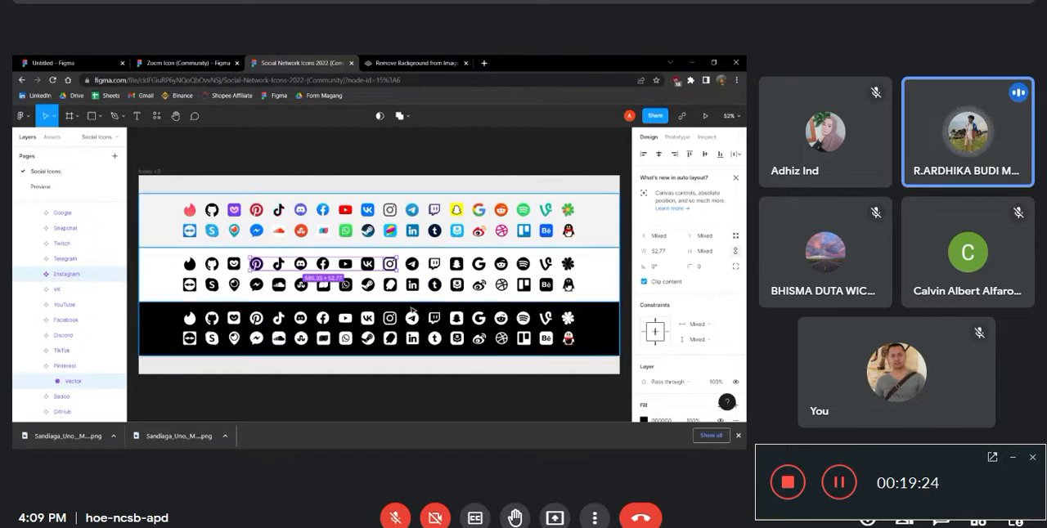
shift+click(524, 263)
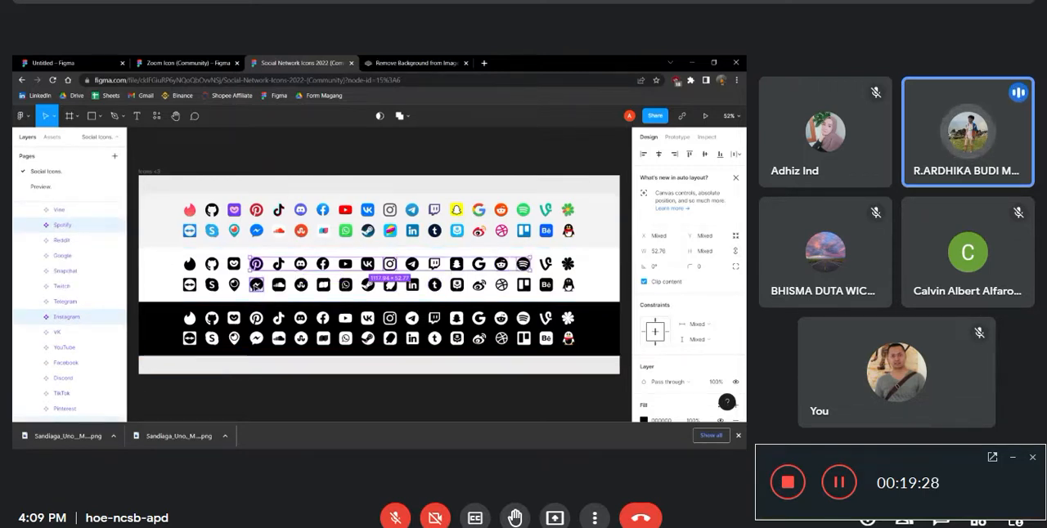
shift+click(212, 284)
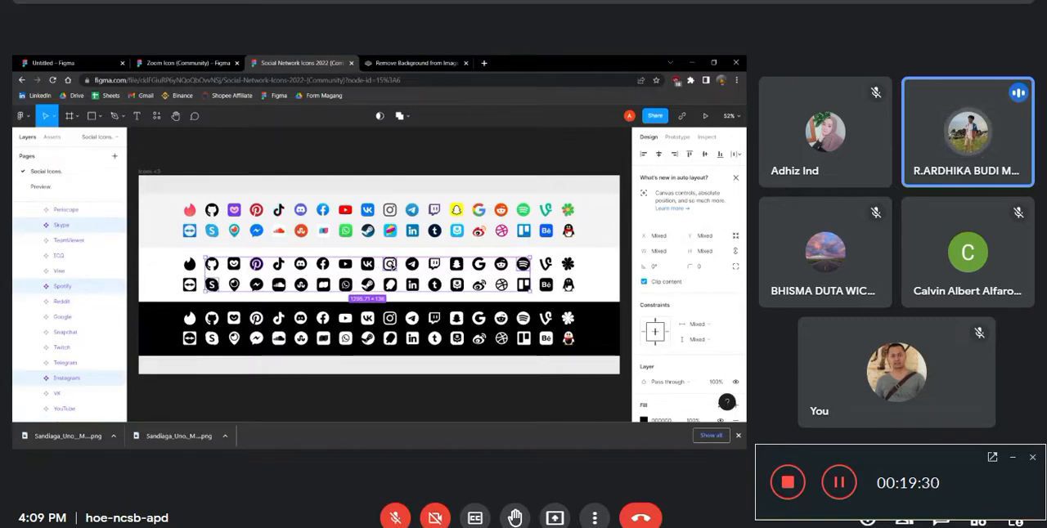
key(ctrl+c)
click(54, 62)
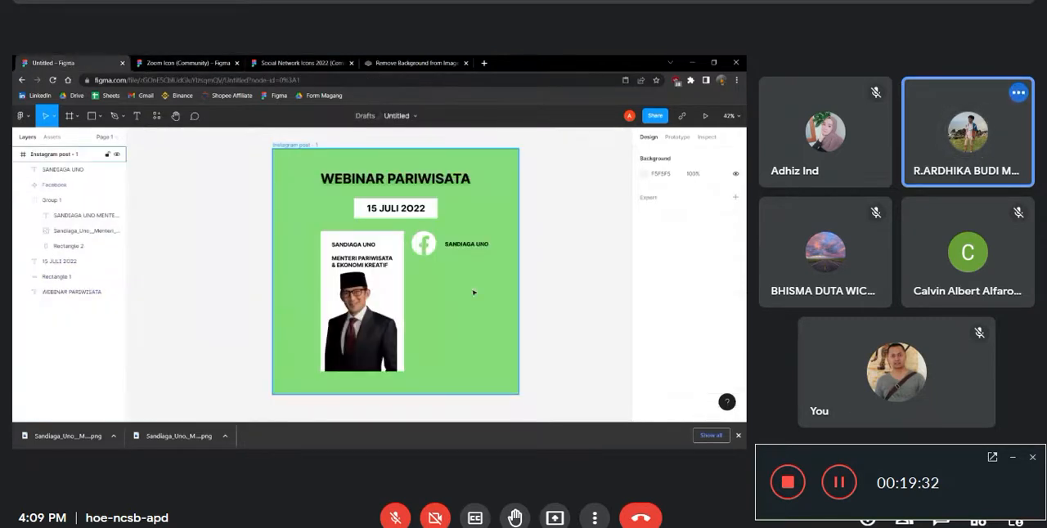
key(ctrl+v)
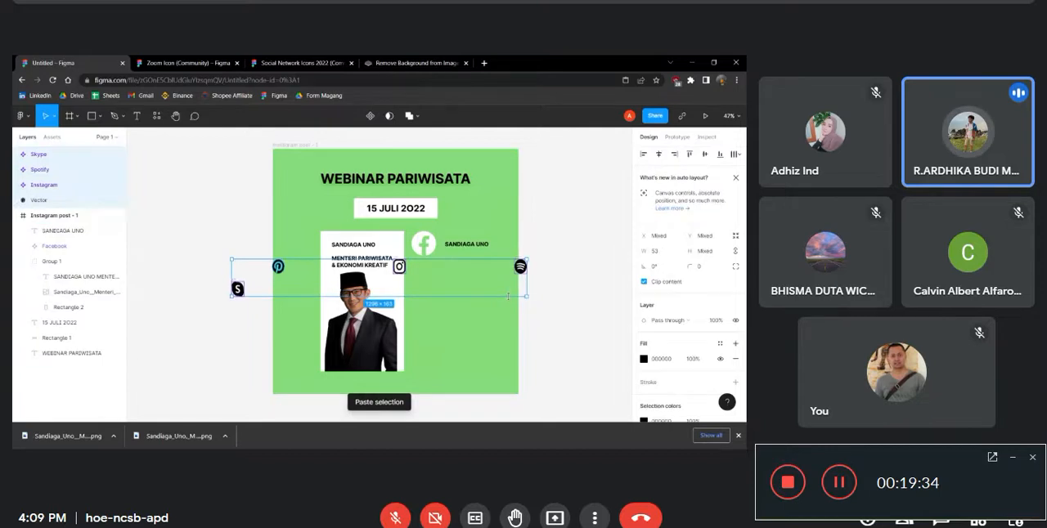
click(516, 304)
Move the Pinterest icon directly below the Facebook icon and scale it up to about 115 × 115
click(280, 266)
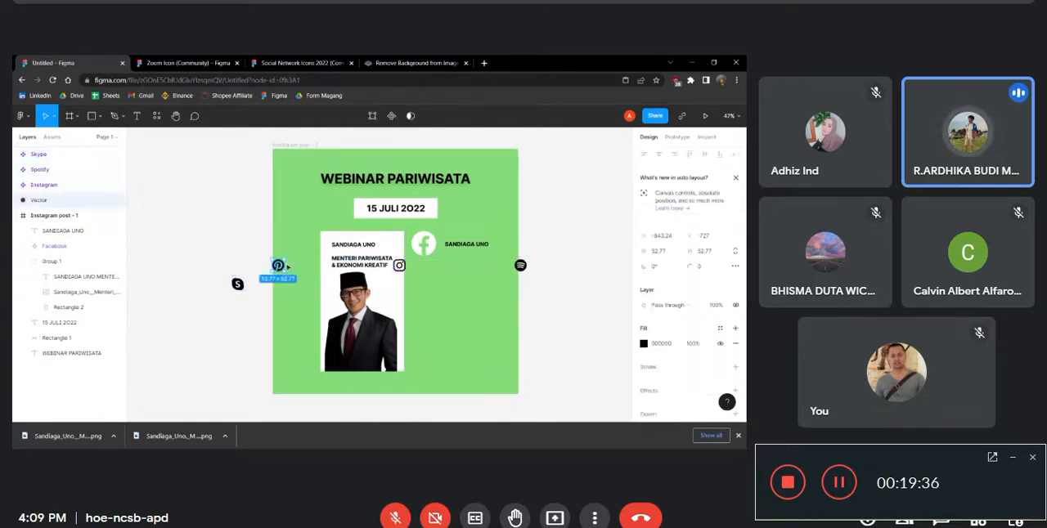
drag(279, 267, 436, 283)
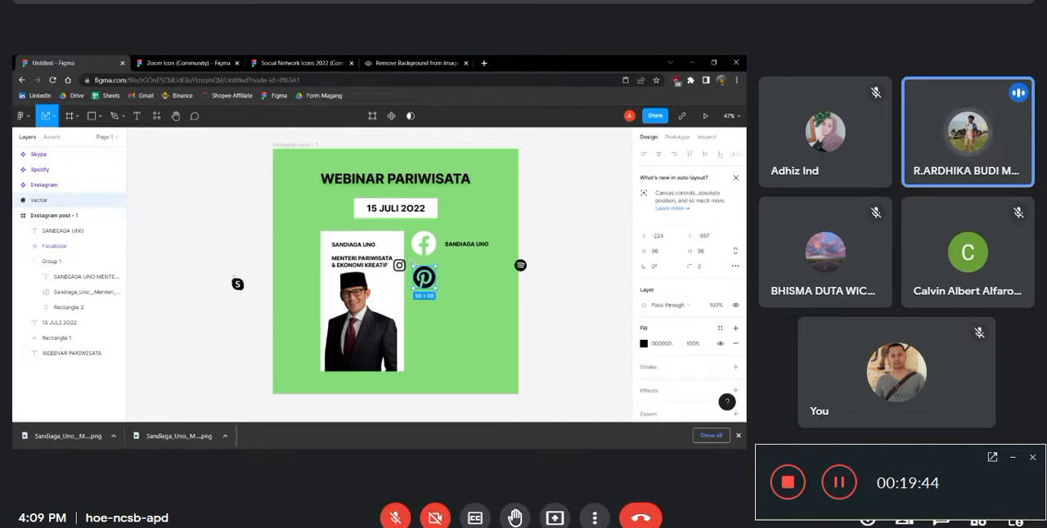
drag(412, 264, 424, 275)
Change the Pinterest icon's black fill to white, trying the background's green with the eyedropper first
scroll(668, 358, down, 1)
click(644, 316)
click(531, 315)
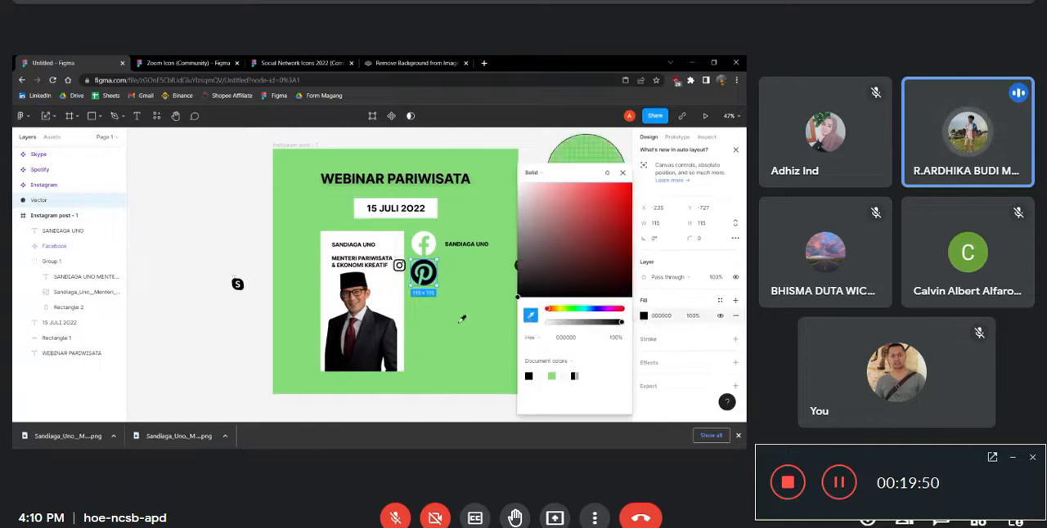
click(463, 318)
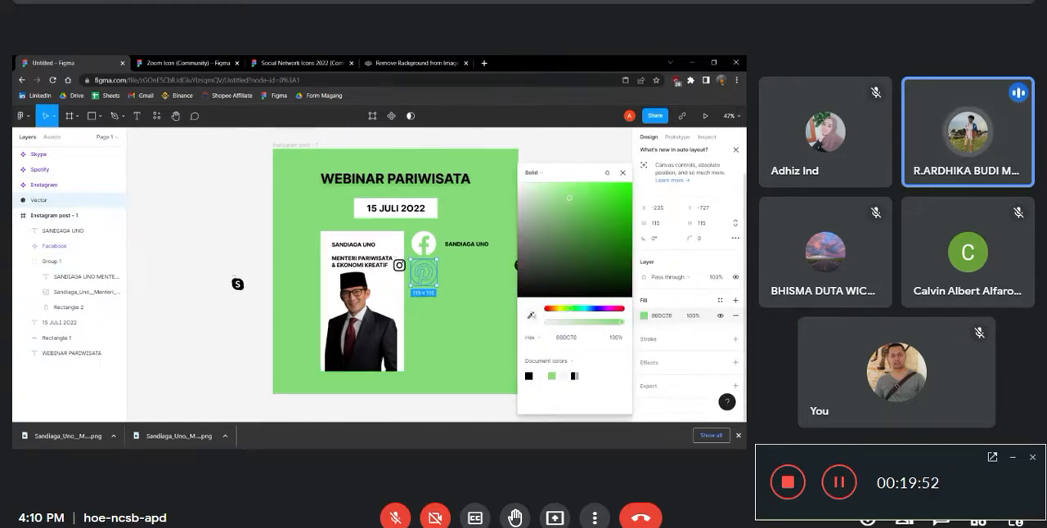
click(458, 306)
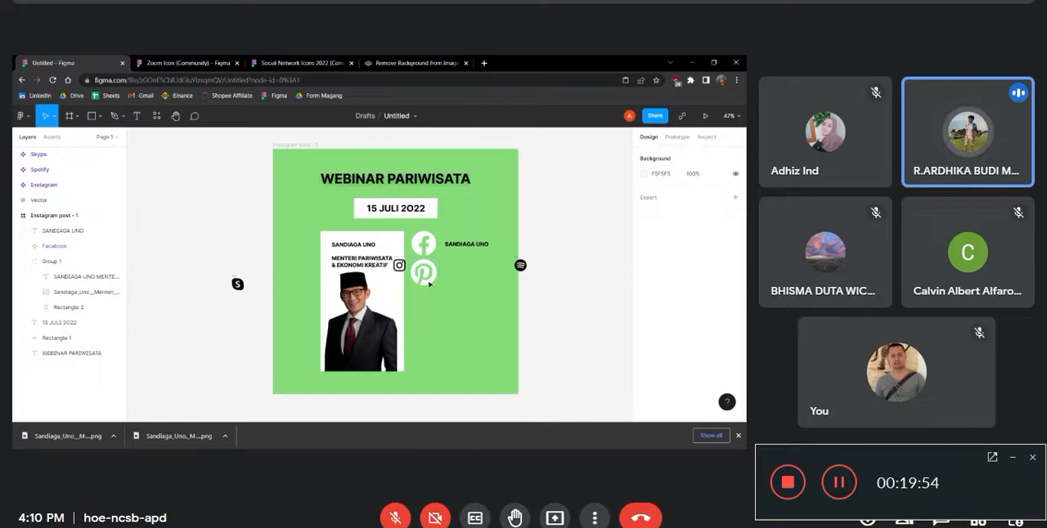
Place the Spotify icon below the Pinterest icon at about 114 × 114 and recolour it white, FFFFFF
drag(522, 267, 433, 311)
scroll(662, 362, down, 5)
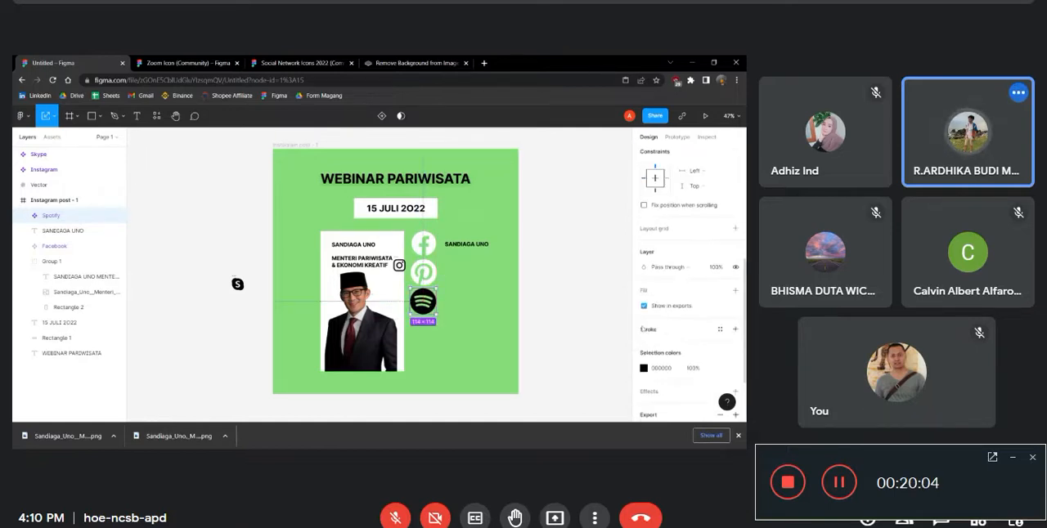
click(643, 369)
mouse_move(537, 319)
mouse_down()
mouse_move(524, 285)
mouse_move(533, 329)
mouse_up()
click(527, 325)
click(381, 272)
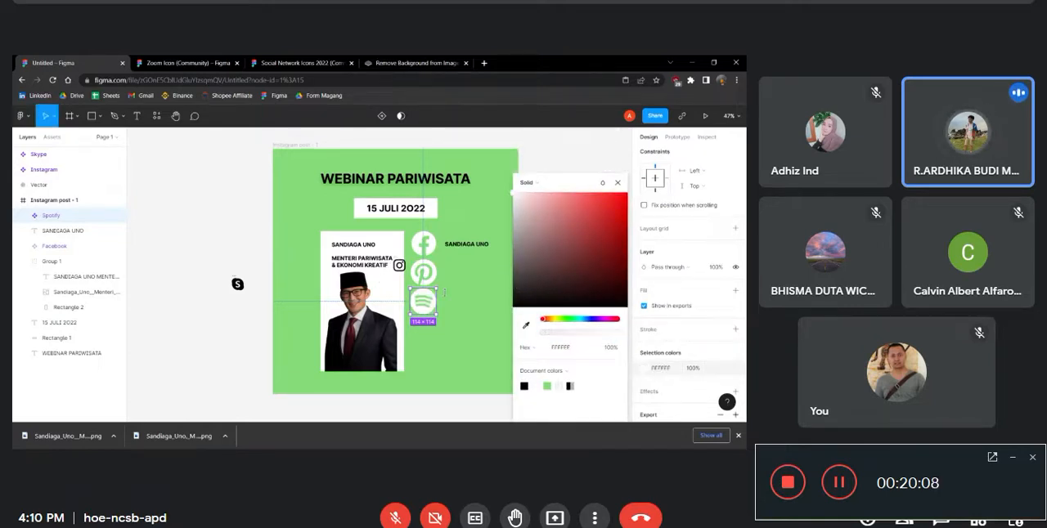
key(Escape)
Delete the pasted Skype icon outside the post frame
click(399, 266)
click(237, 284)
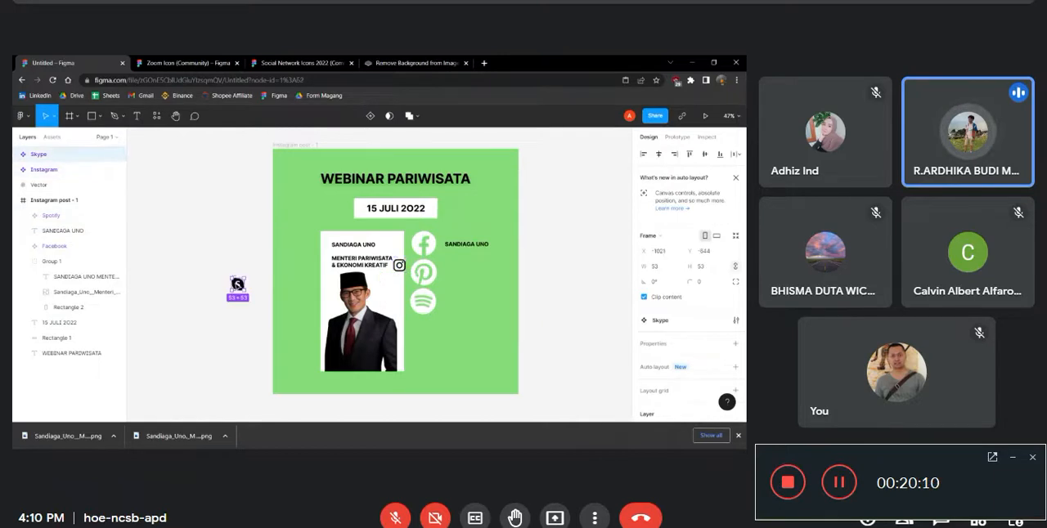
key(Delete)
Move the Instagram icon below the Spotify icon and recolour it white, FFFFFF
click(400, 268)
drag(400, 267, 423, 329)
scroll(686, 327, down, 3)
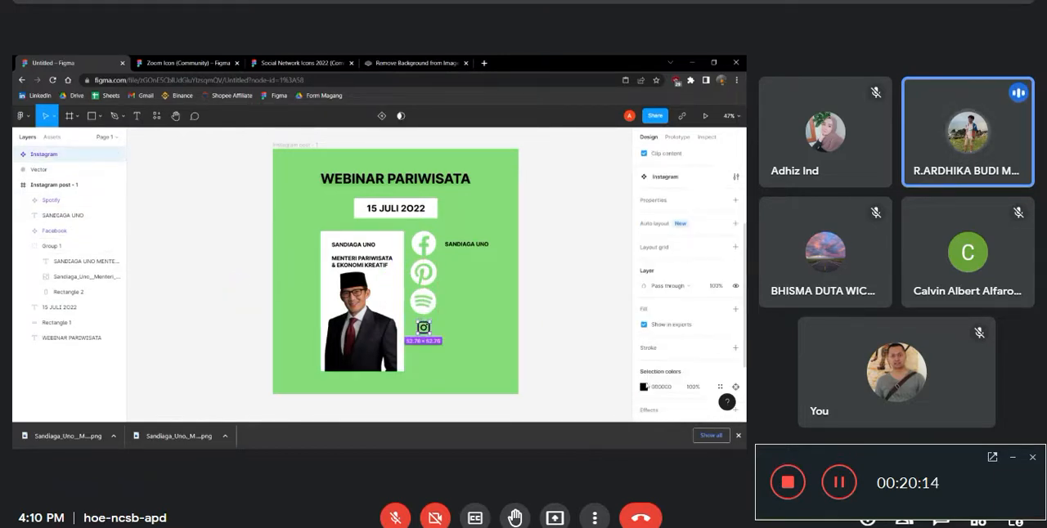
click(644, 387)
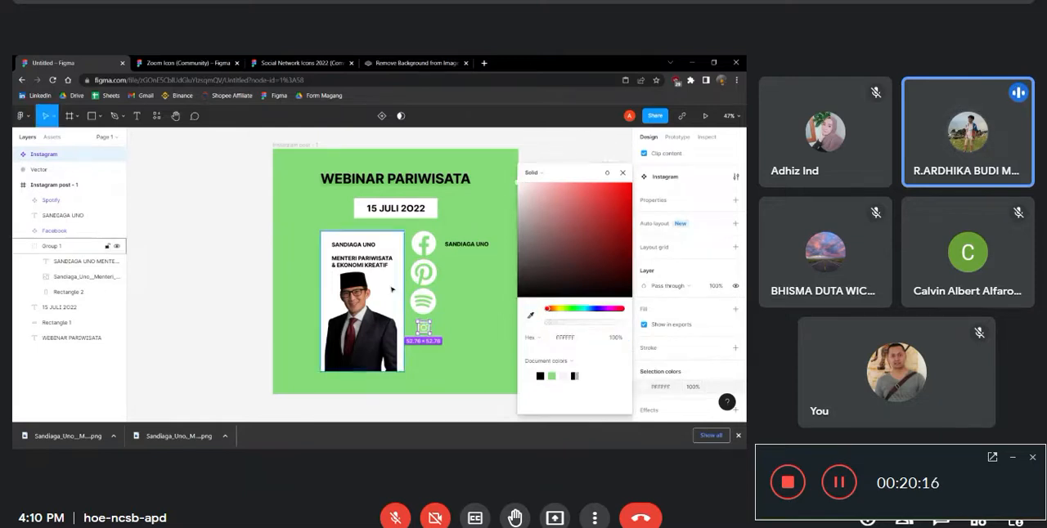
click(476, 316)
Move the Instagram layer into the Instagram post - 1 frame and back out of it
click(425, 329)
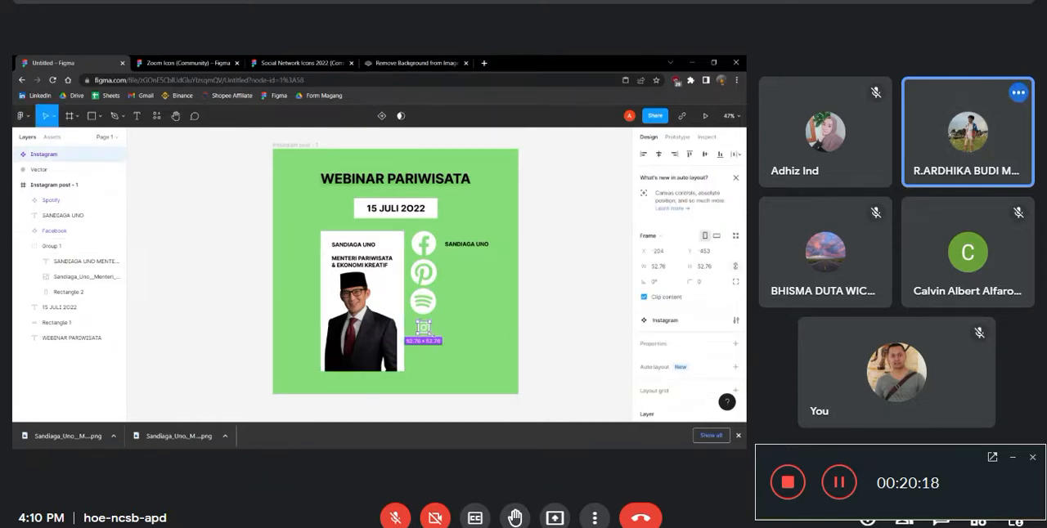
drag(30, 155, 46, 188)
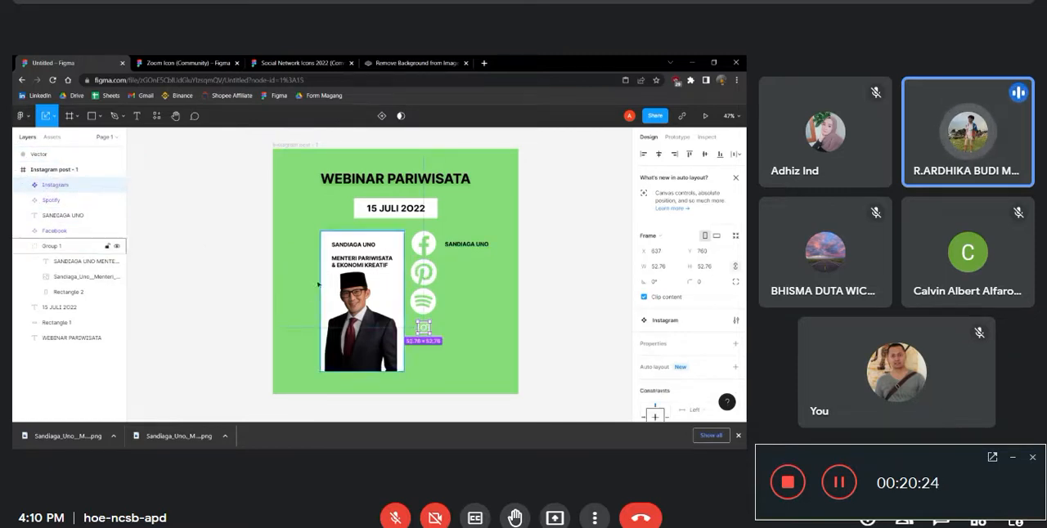
drag(78, 188, 75, 163)
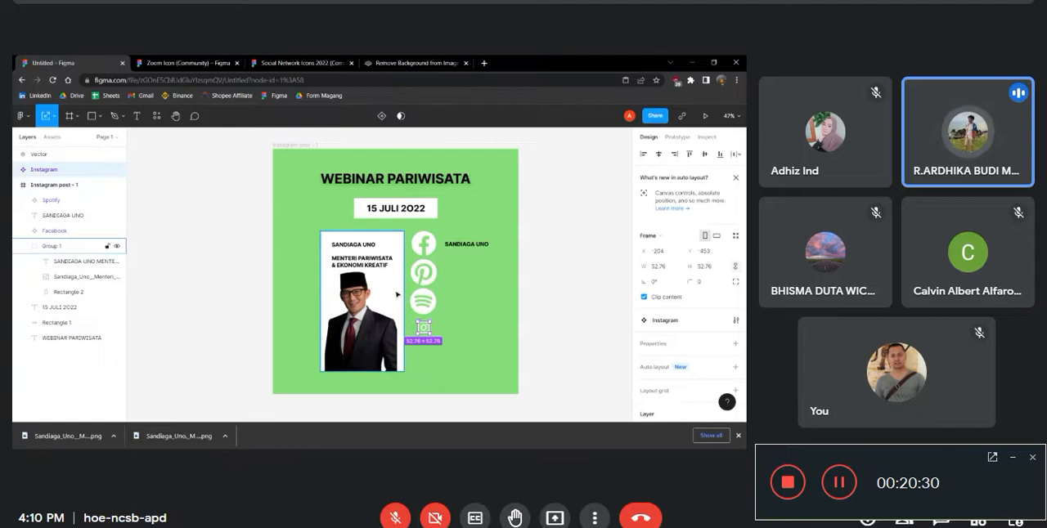
Nest the Instagram layer inside the Instagram post - 1 frame, above the Spotify layer
click(445, 327)
click(423, 331)
click(420, 320)
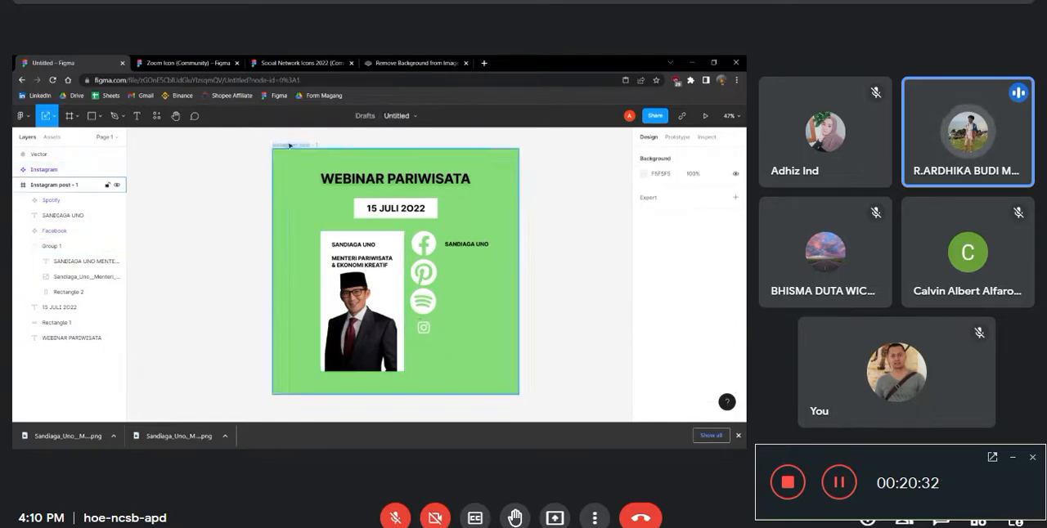
click(34, 169)
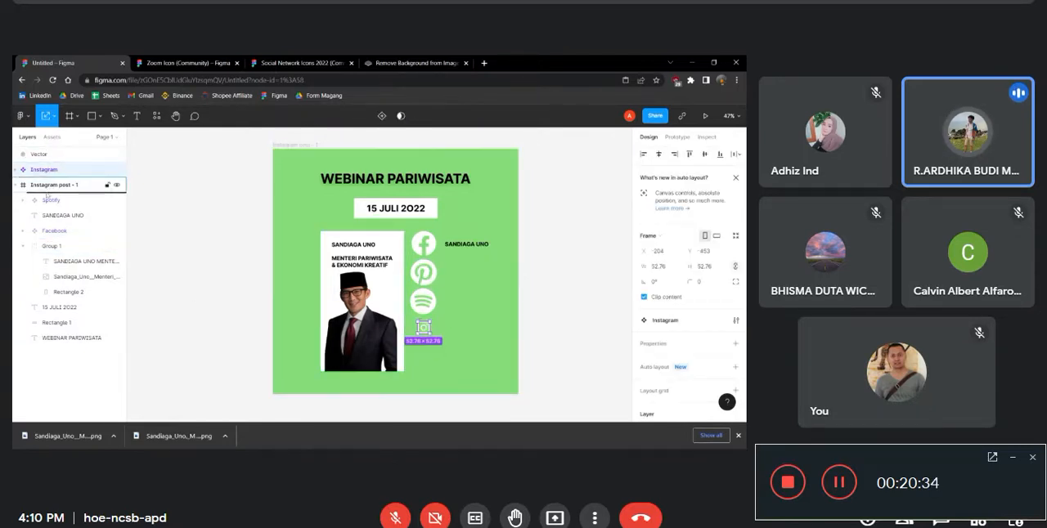
drag(47, 198, 46, 196)
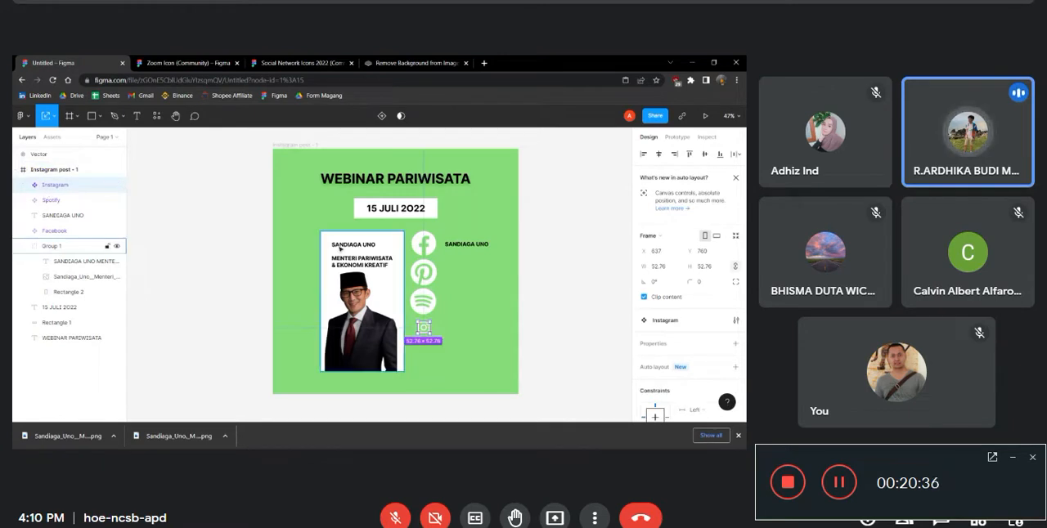
Enlarge the Instagram icon to 103 × 103 and adjust the Instagram, Spotify and Pinterest icons into an evenly spaced column under the Facebook icon
mouse_move(431, 336)
mouse_down()
mouse_move(435, 343)
mouse_move(427, 337)
mouse_up()
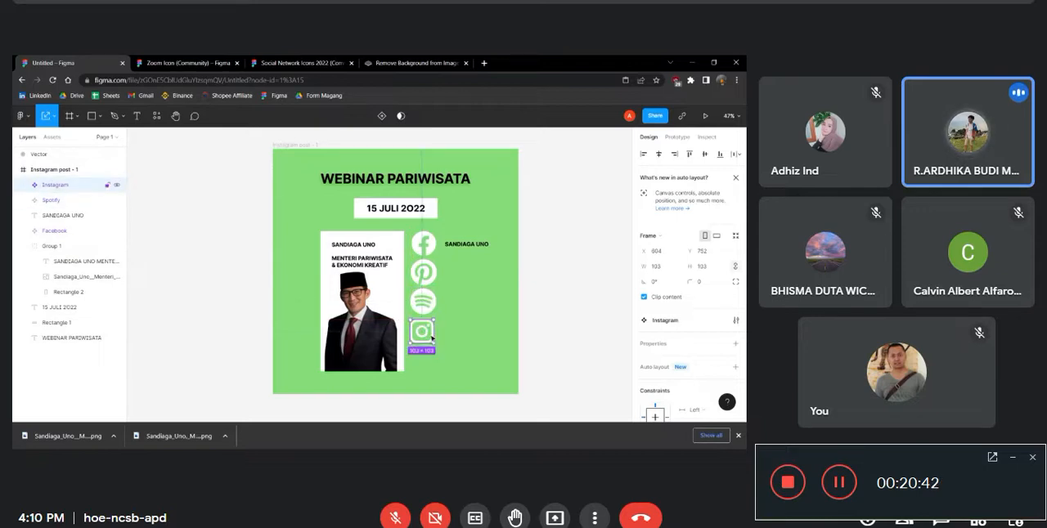
key(Right)
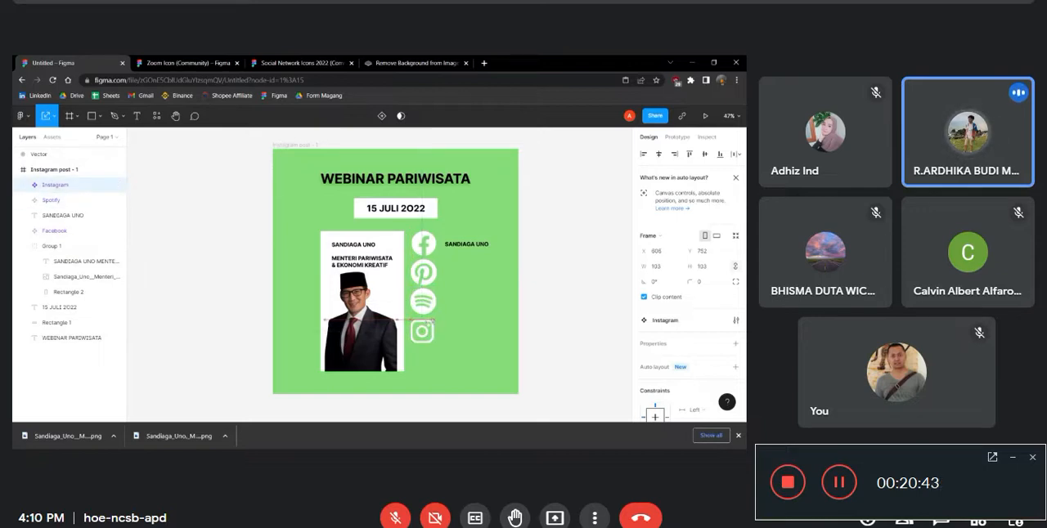
click(428, 307)
drag(430, 309, 420, 306)
click(425, 278)
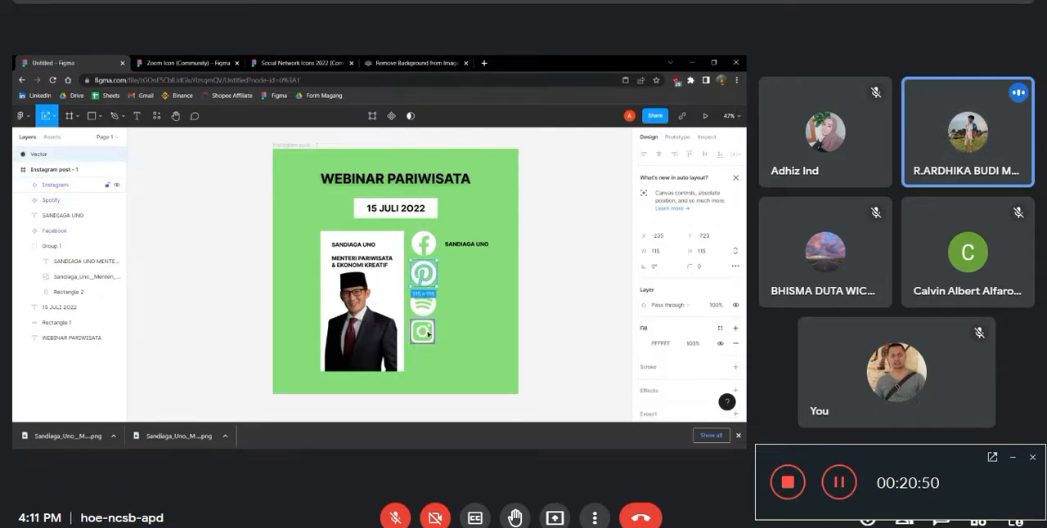
click(422, 331)
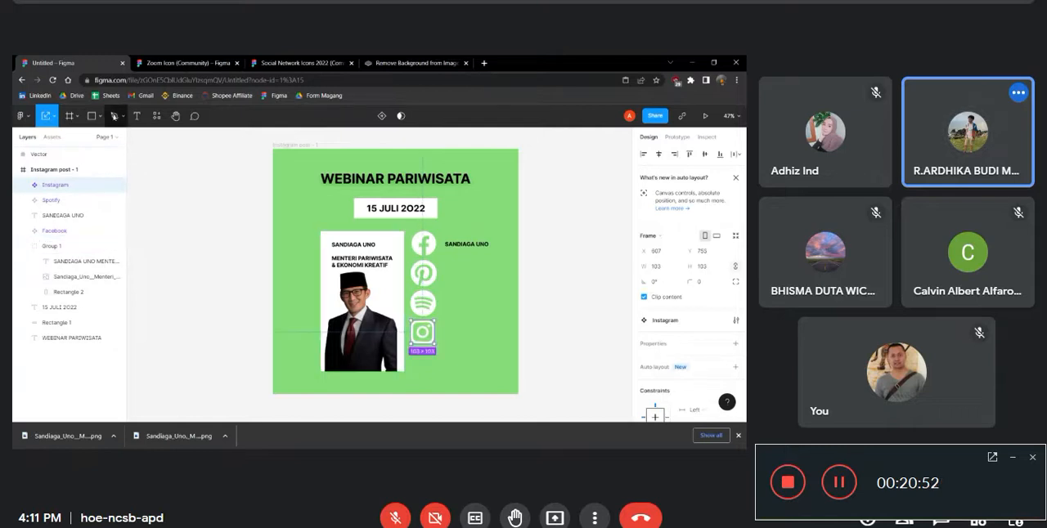
Duplicate the SANDIAGA UNO label beside the Facebook icon to sit next to the Pinterest, Spotify and Instagram icons
click(136, 115)
click(467, 244)
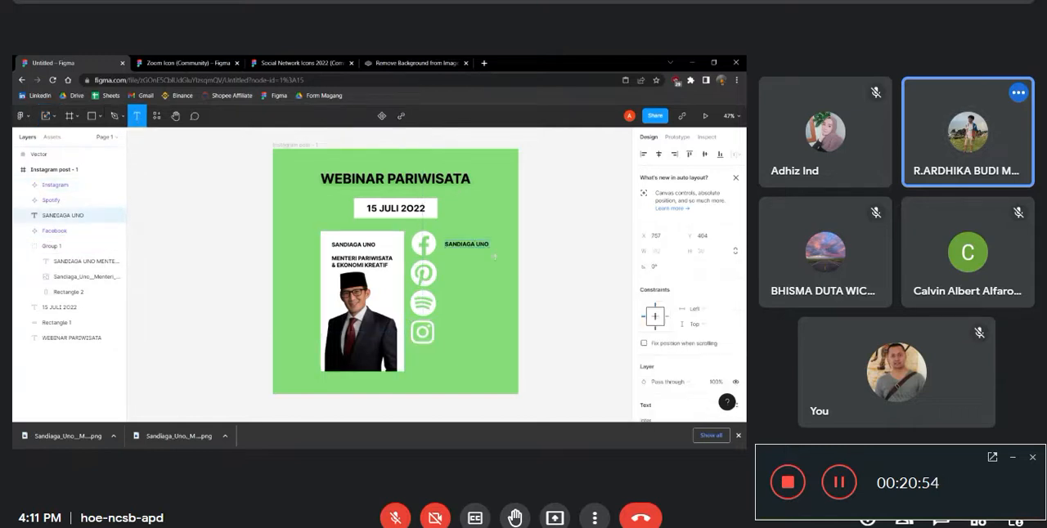
click(550, 264)
click(466, 245)
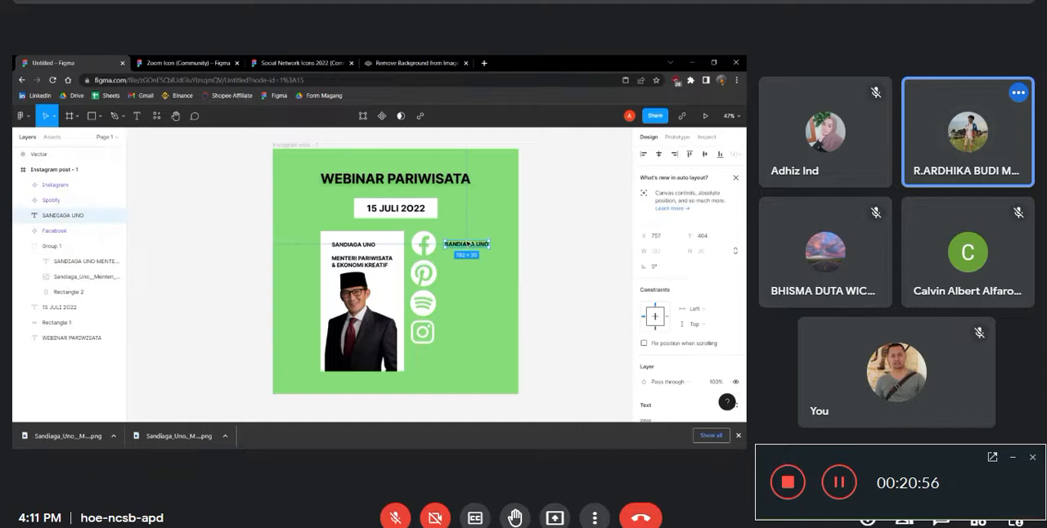
drag(468, 246, 471, 334)
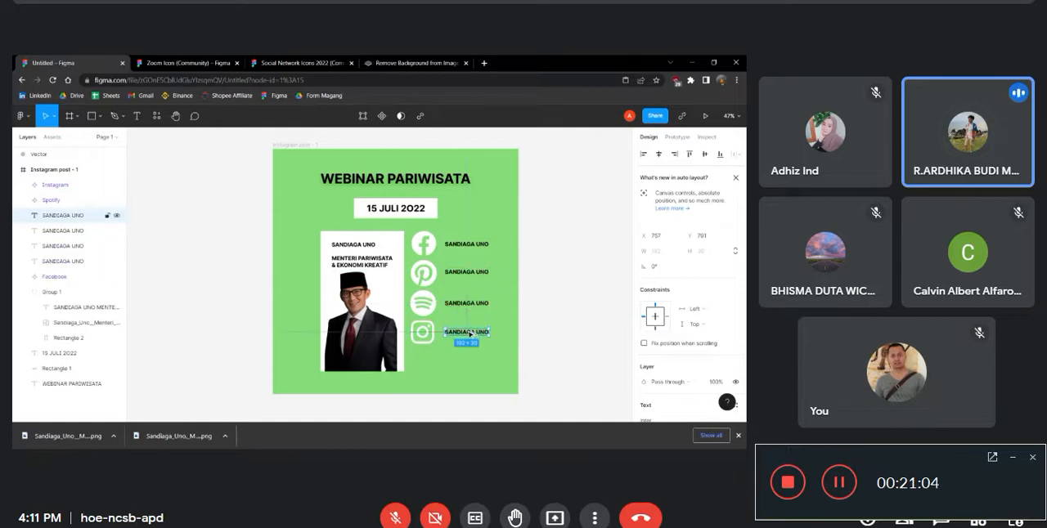
Replace the heading text with SOSIAL MEDIA MENPAREKRAF and centre it above the date box
scroll(551, 262, down, 1)
scroll(535, 229, down, 2)
drag(445, 201, 490, 279)
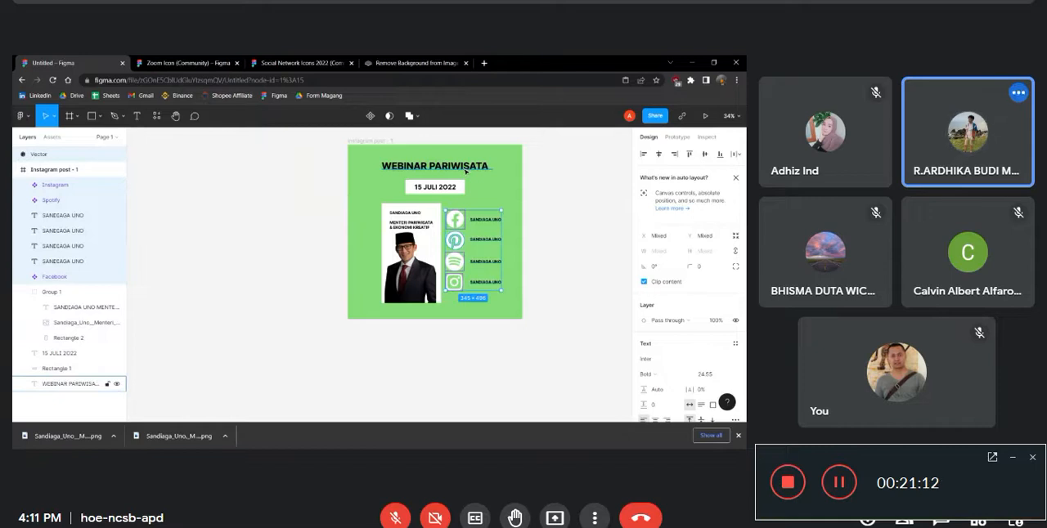
double_click(466, 168)
text(so)
key(BackSpace)
key(BackSpace)
text(SO)
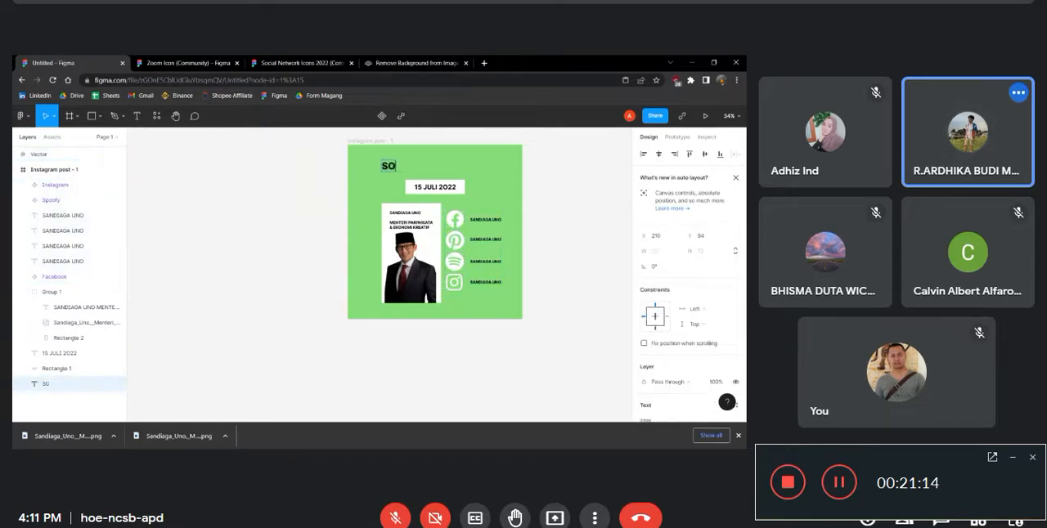
text(SIAL)
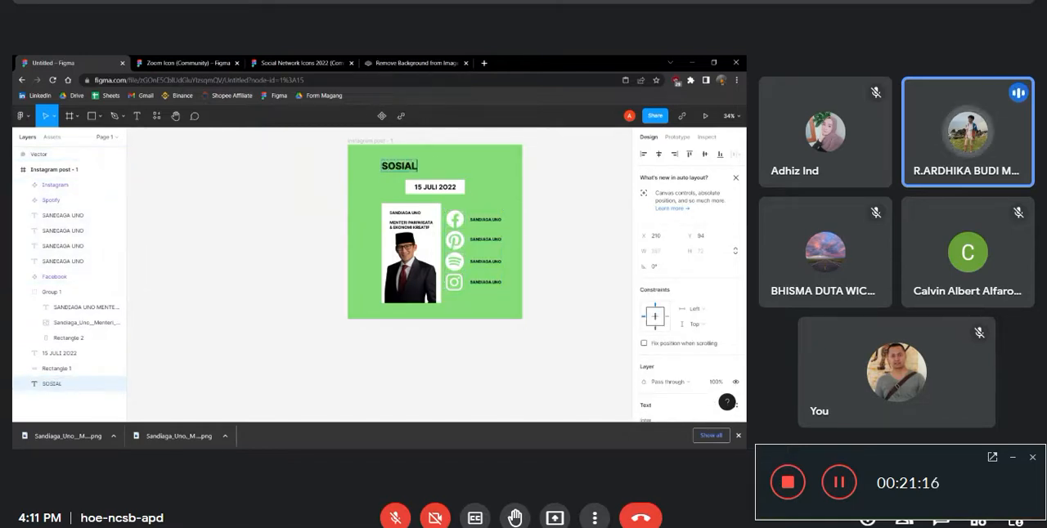
text( MEDIA MEN)
key(BackSpace)
text(PAREKRAF)
key(Escape)
drag(500, 166, 454, 174)
click(558, 164)
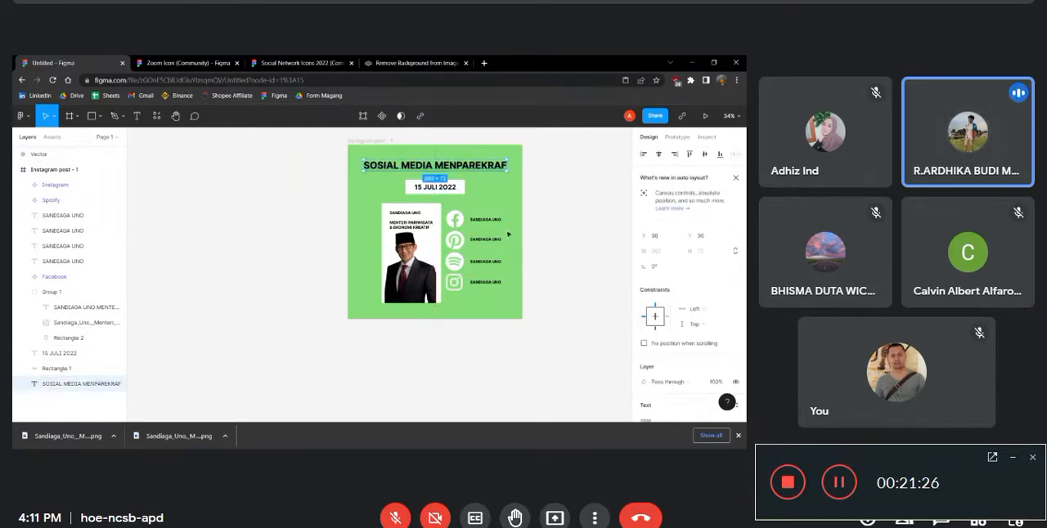
Reorder the Spotify and Instagram layers so they sit among the SANDIAGA UNO text layers
click(571, 252)
click(435, 259)
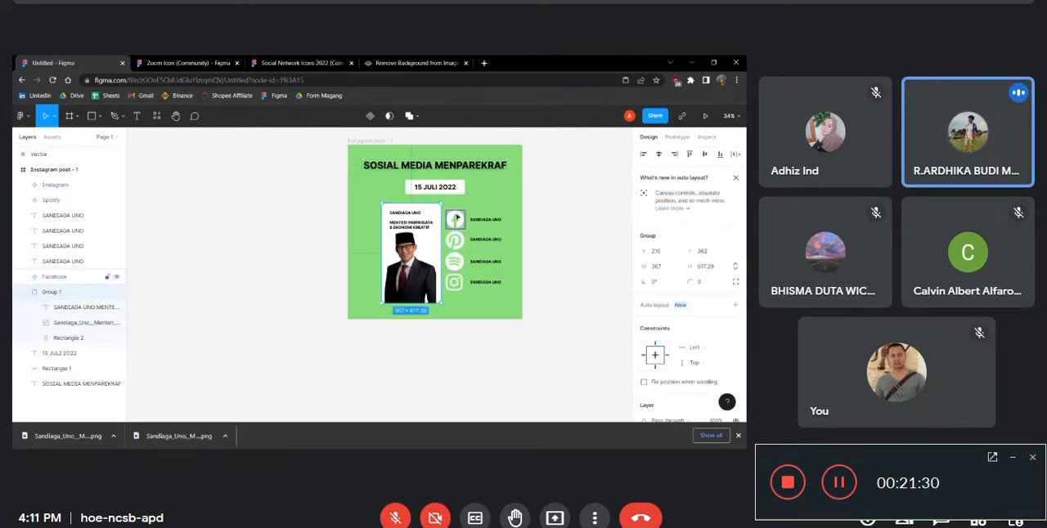
shift+click(55, 189)
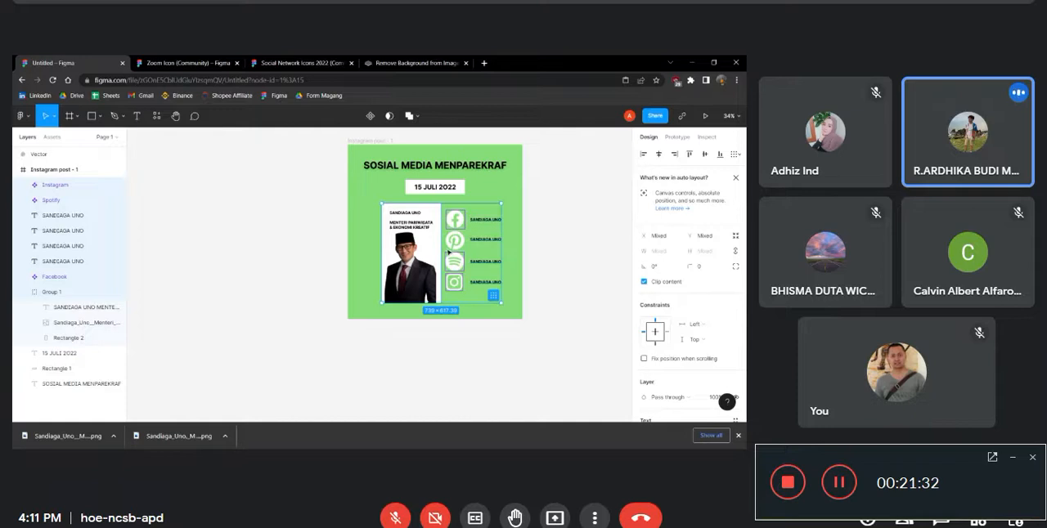
click(54, 277)
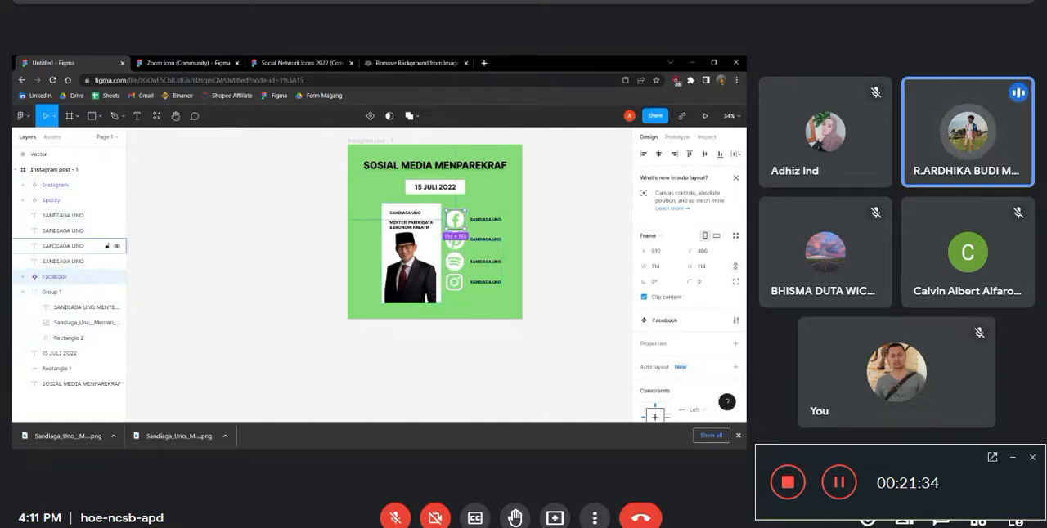
drag(54, 202, 53, 222)
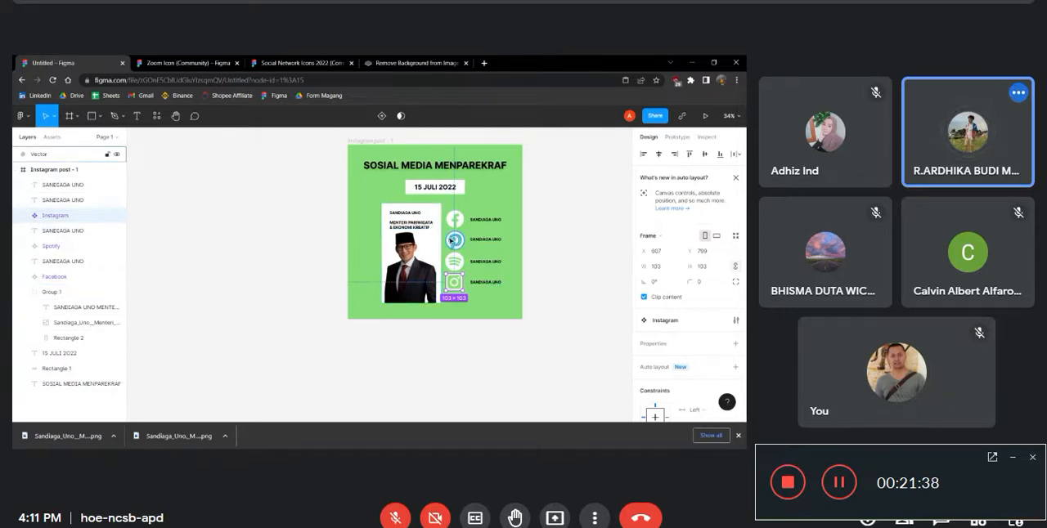
Move the Pinterest icon's Vector layer into the Instagram post - 1 frame, below the first SANDIAGA UNO text layer
click(82, 277)
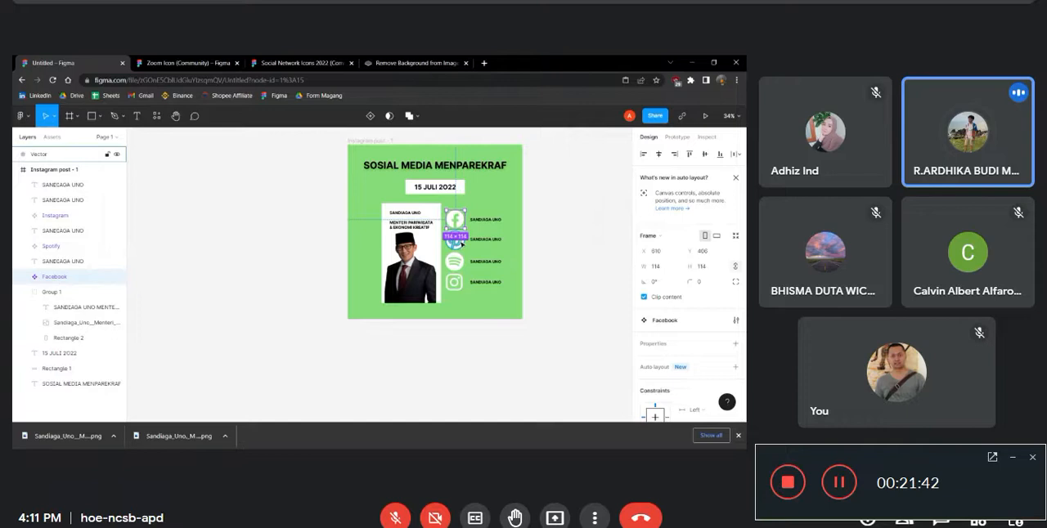
click(461, 244)
drag(60, 154, 50, 190)
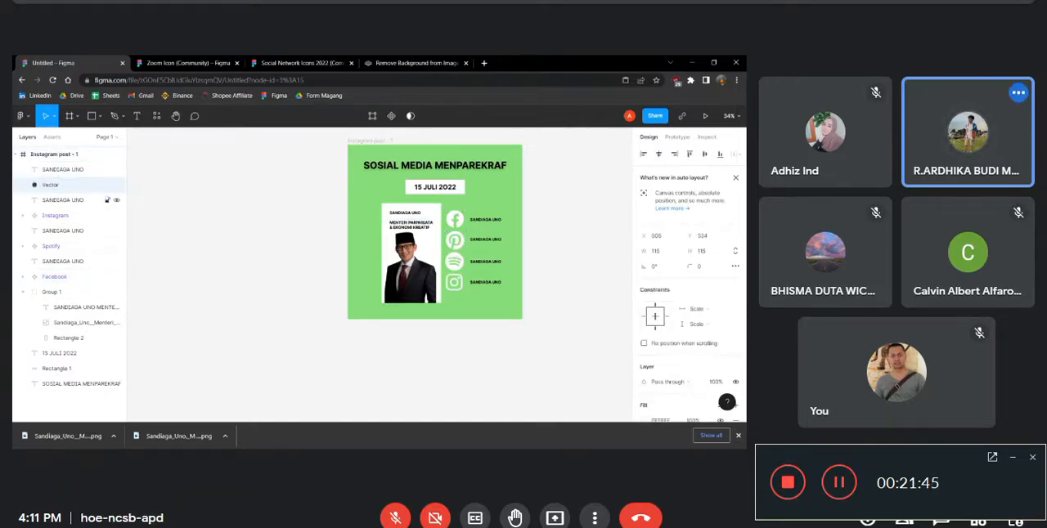
Group the four social media icons with their labels and align the group vertically with the middle of the speaker card
click(72, 276)
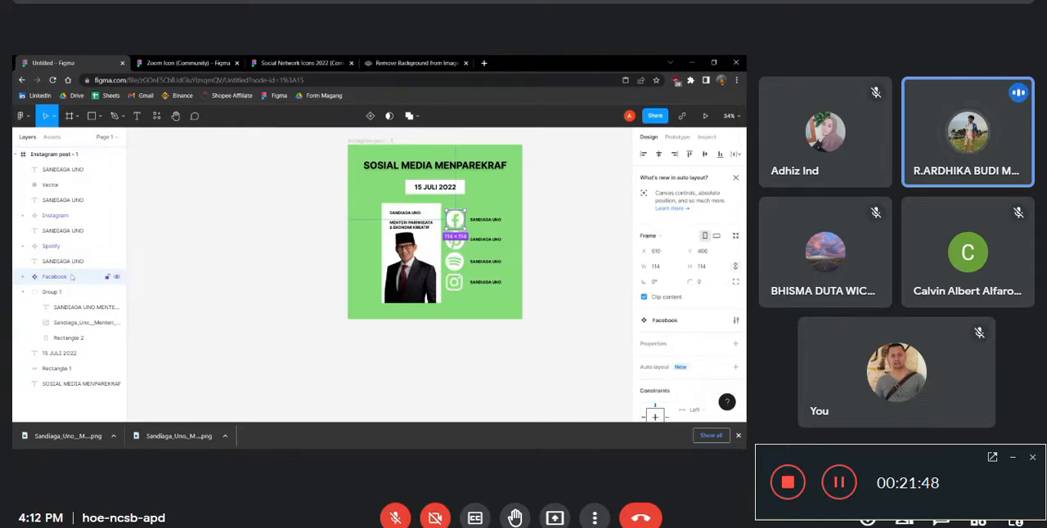
shift+click(63, 169)
right_click(62, 170)
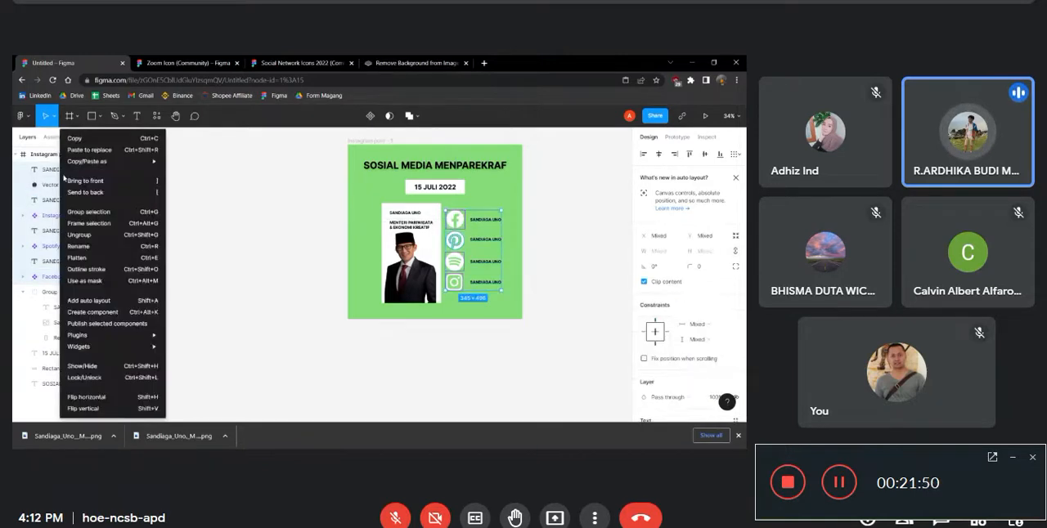
click(93, 212)
drag(486, 253, 488, 255)
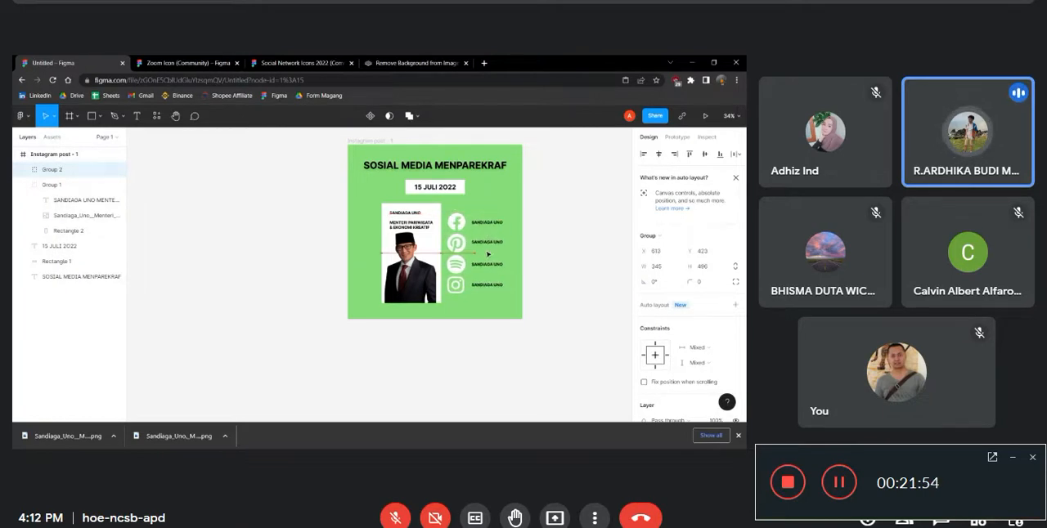
Duplicate the Instagram post - 1 frame beside the original
click(556, 243)
scroll(546, 265, up, 2)
scroll(553, 261, down, 1)
scroll(584, 248, up, 2)
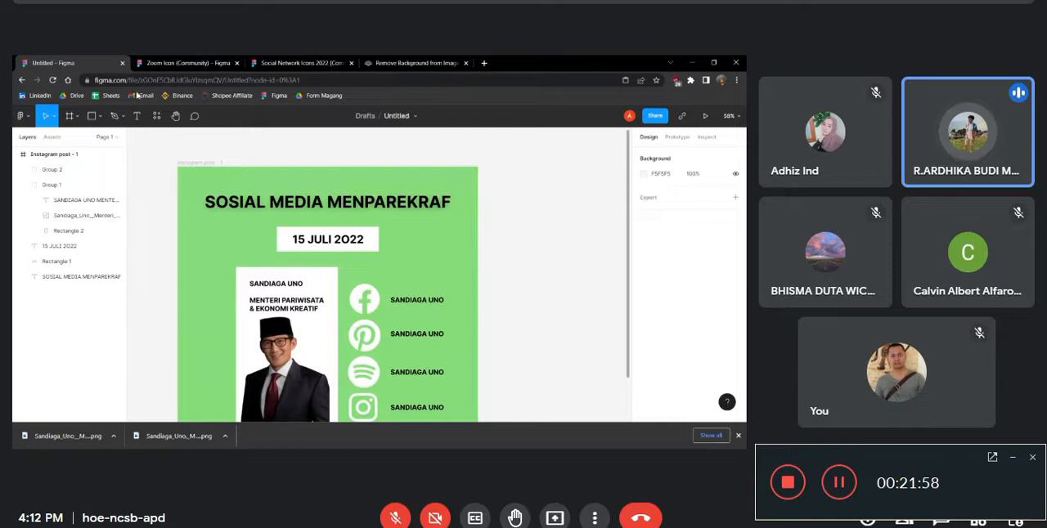
scroll(482, 277, down, 2)
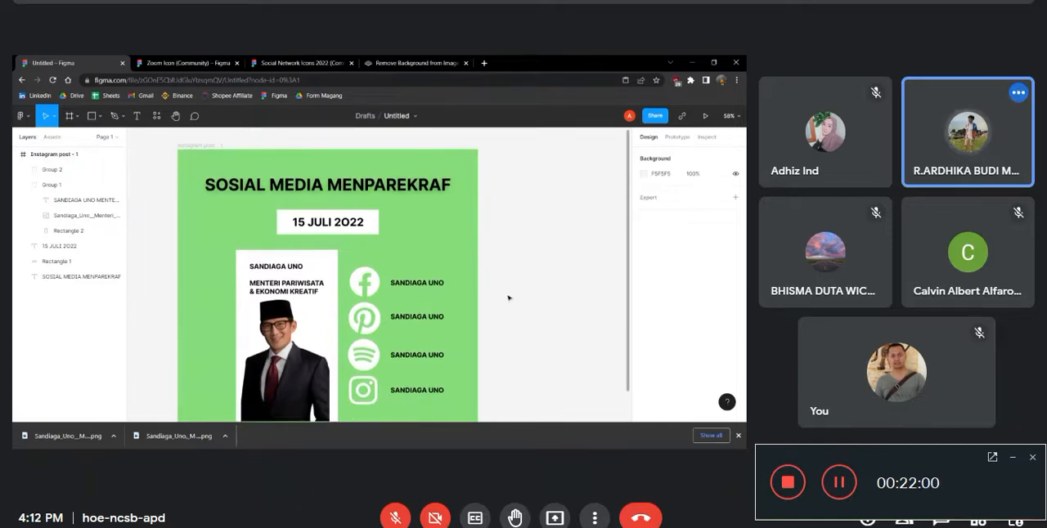
scroll(464, 265, down, 2)
scroll(461, 264, down, 2)
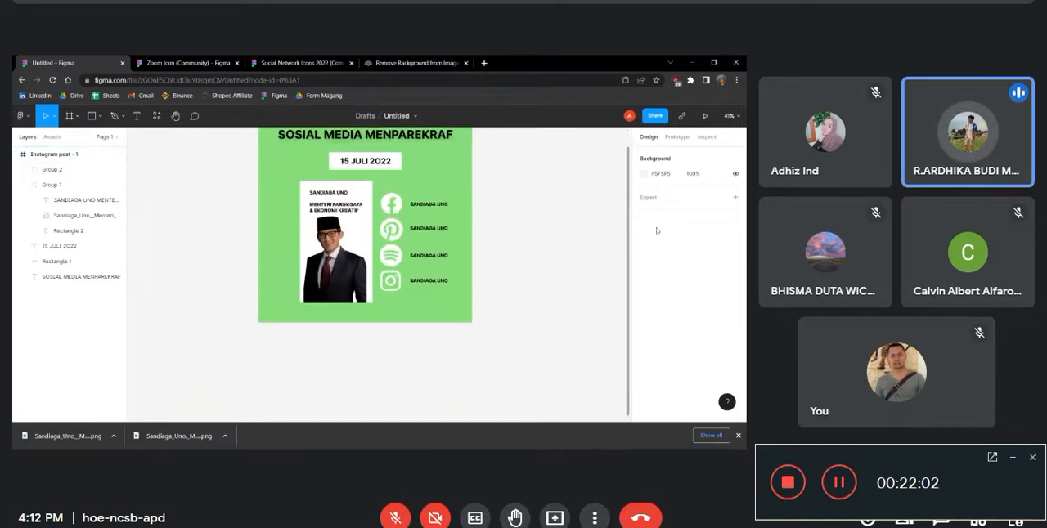
scroll(258, 395, up, 2)
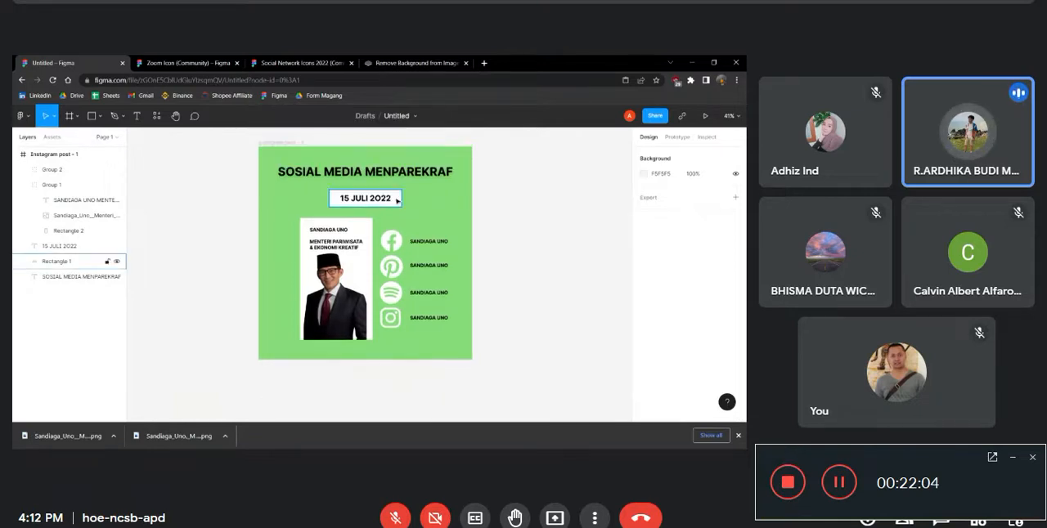
click(282, 143)
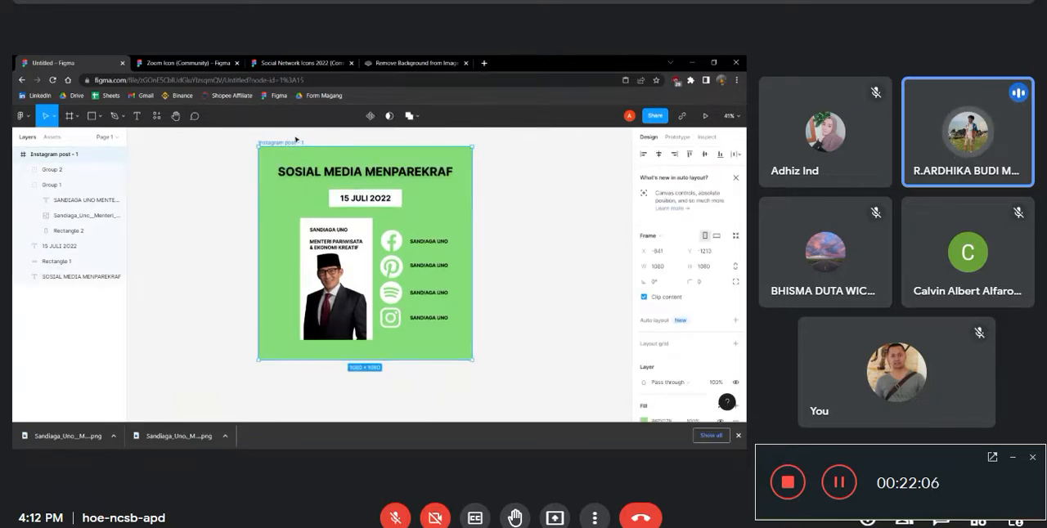
drag(288, 143, 517, 144)
Create a prototype connection from the Pinterest icon in Instagram post - 1 to the Instagram post - 2 frame
click(678, 137)
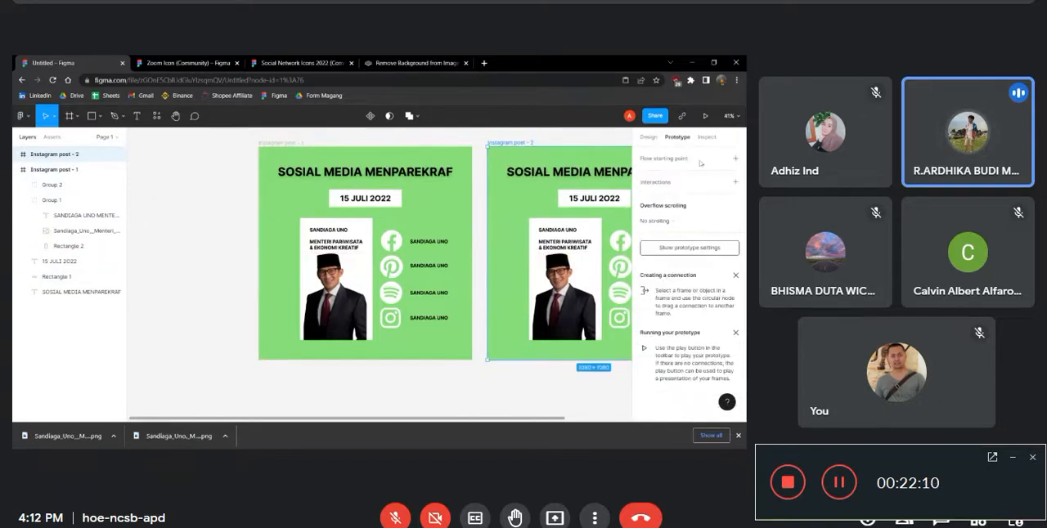
click(352, 244)
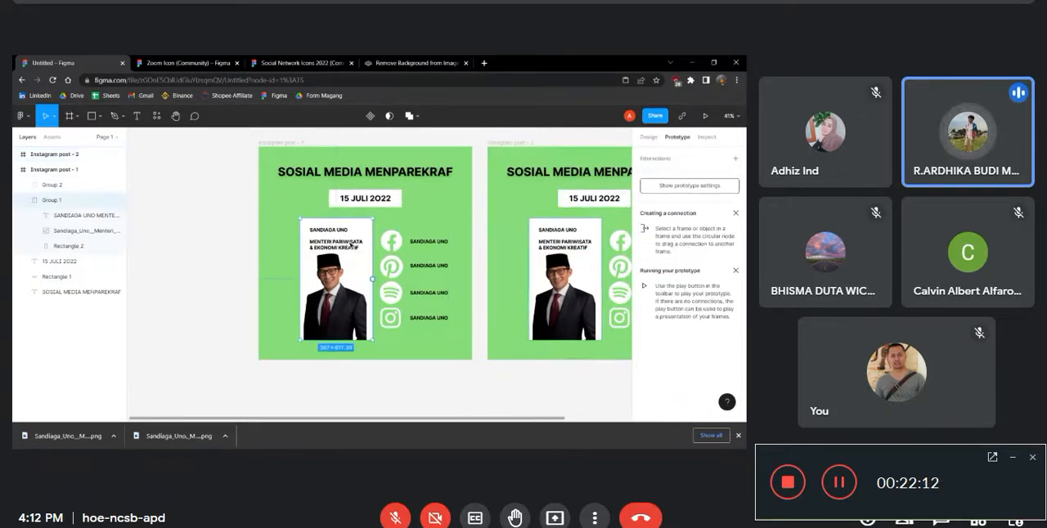
click(383, 240)
click(23, 185)
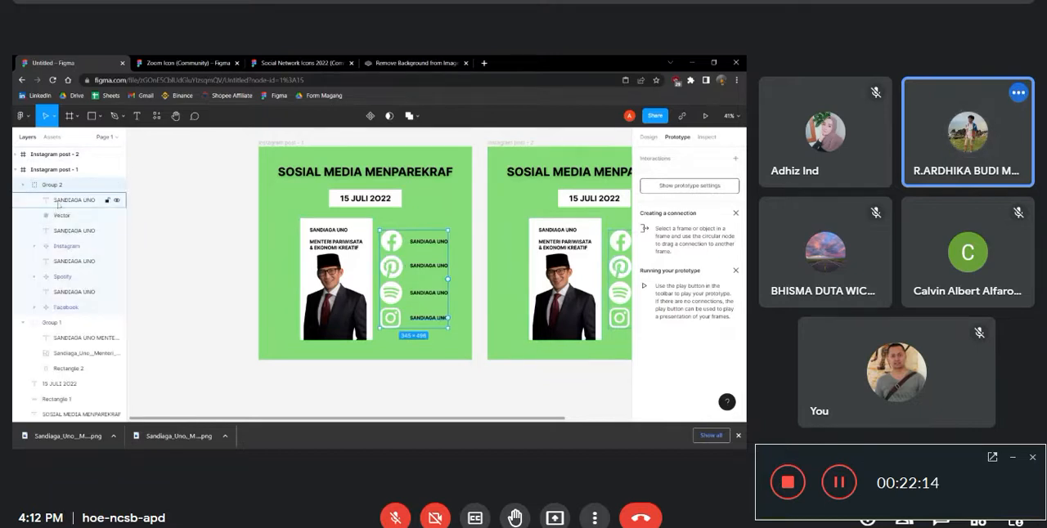
click(85, 216)
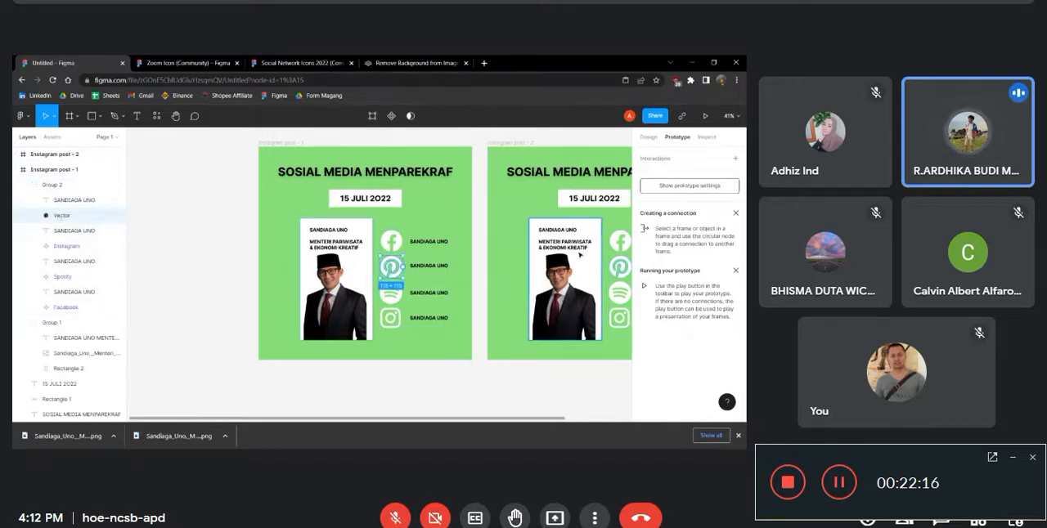
drag(401, 268, 491, 262)
key(Escape)
click(526, 198)
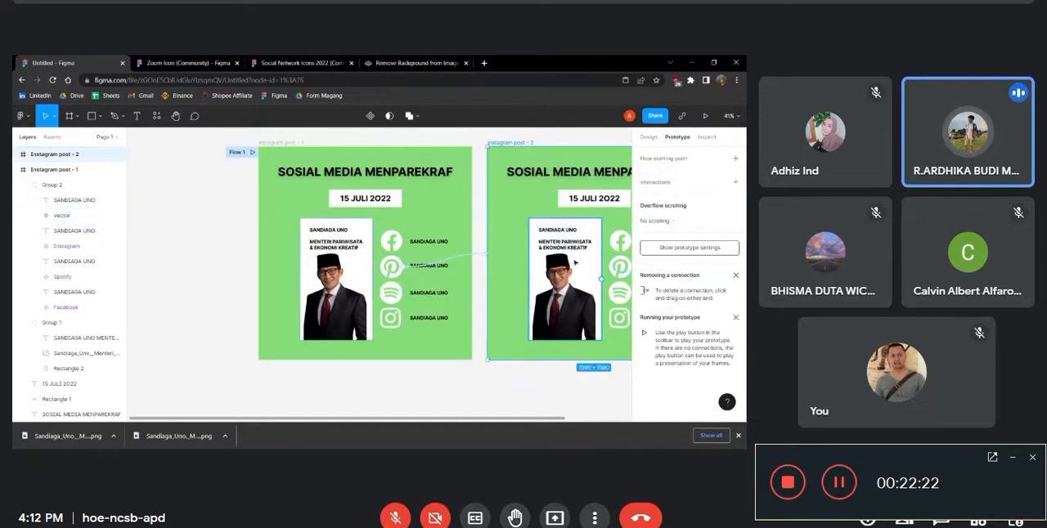
Present the prototype in its own browser tab and examine the social media post shown there
click(705, 115)
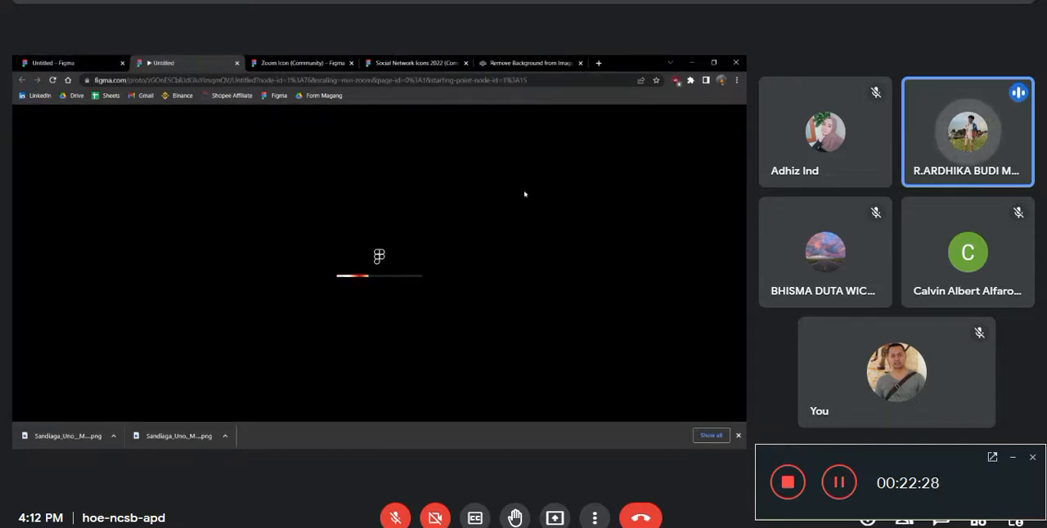
click(30, 64)
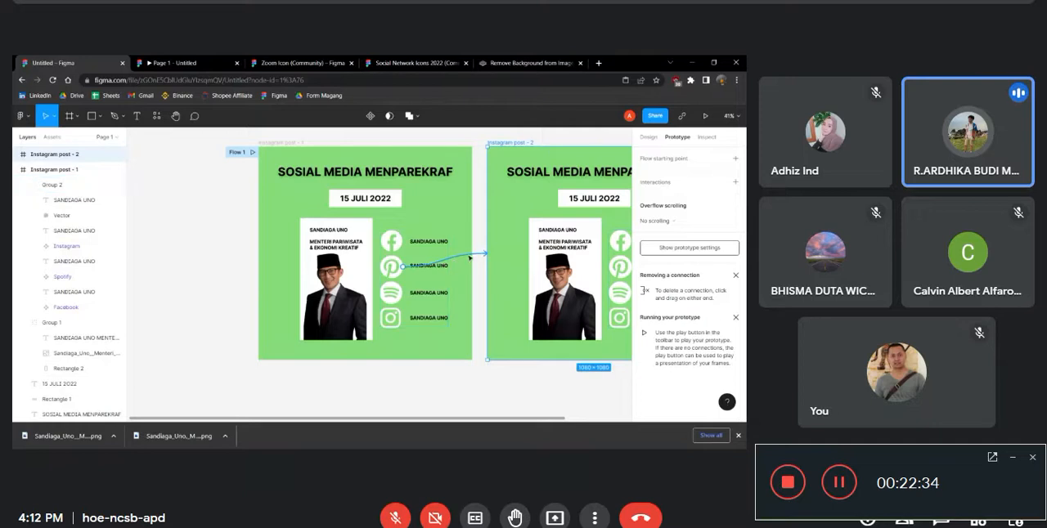
click(178, 59)
scroll(494, 290, down, 3)
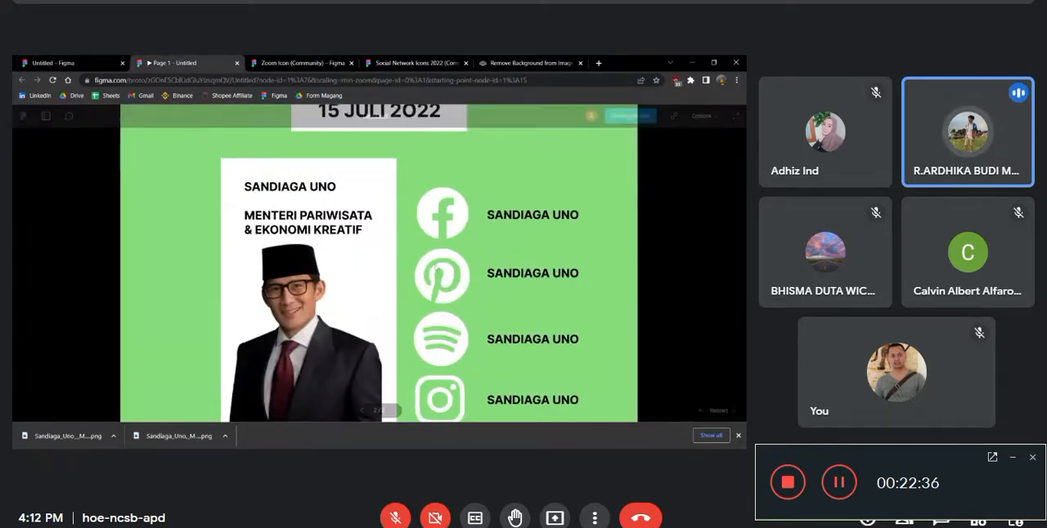
scroll(507, 294, down, 2)
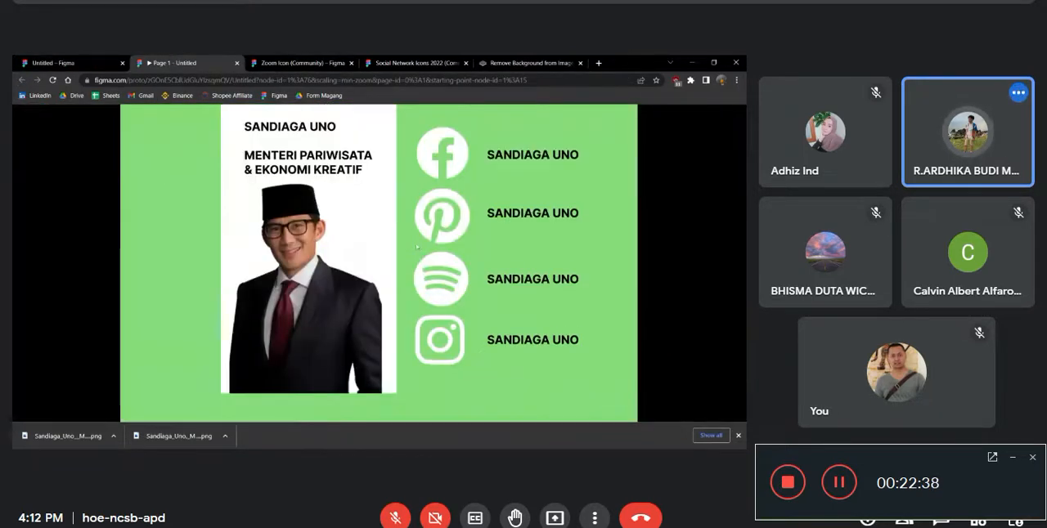
scroll(532, 304, up, 5)
scroll(543, 311, down, 5)
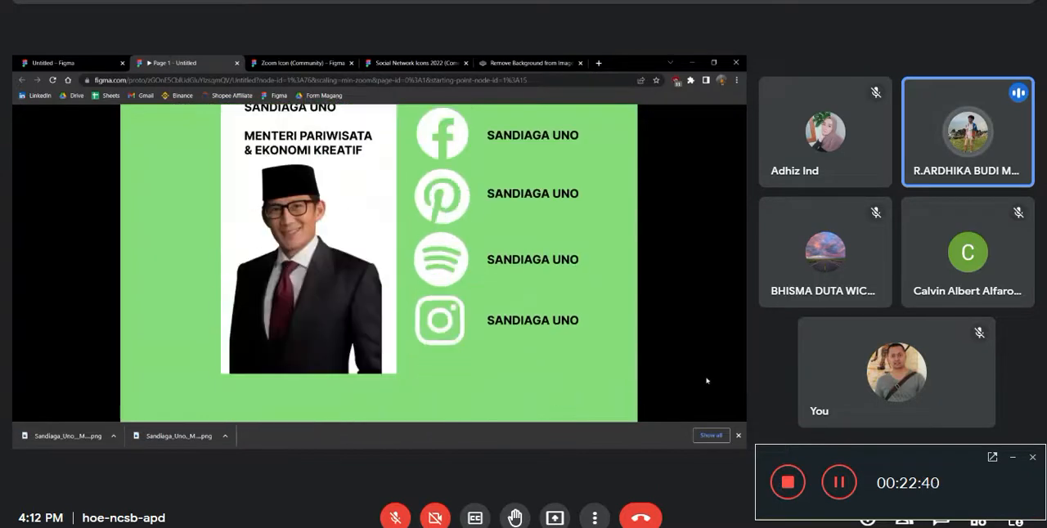
Return to the design file and check the interaction details of the Pinterest icon's connection in Instagram post - 1
click(88, 60)
click(398, 272)
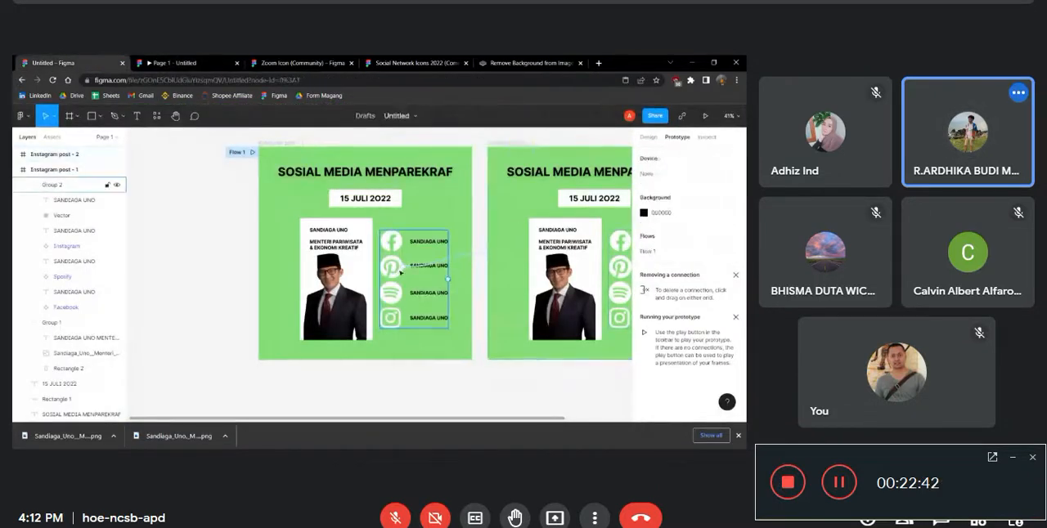
click(399, 269)
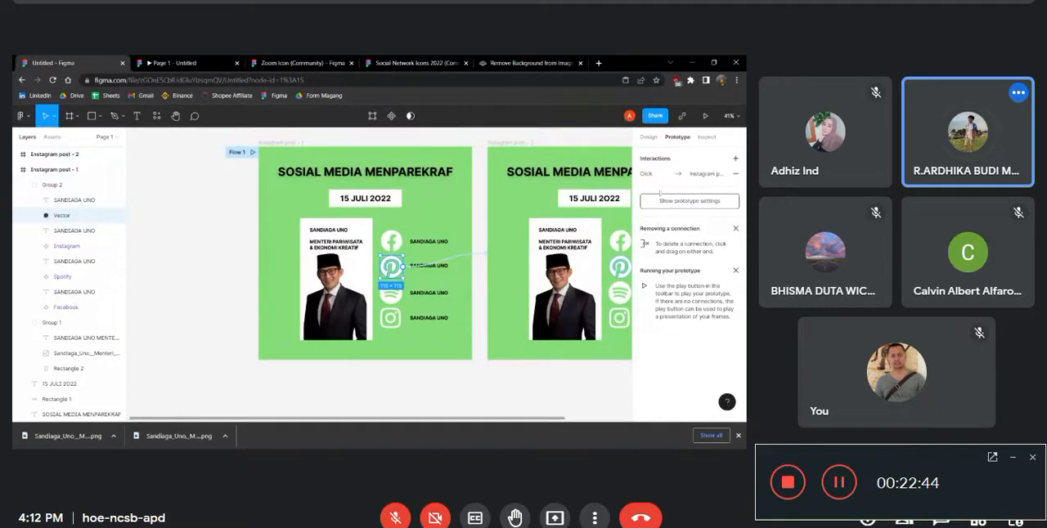
click(663, 173)
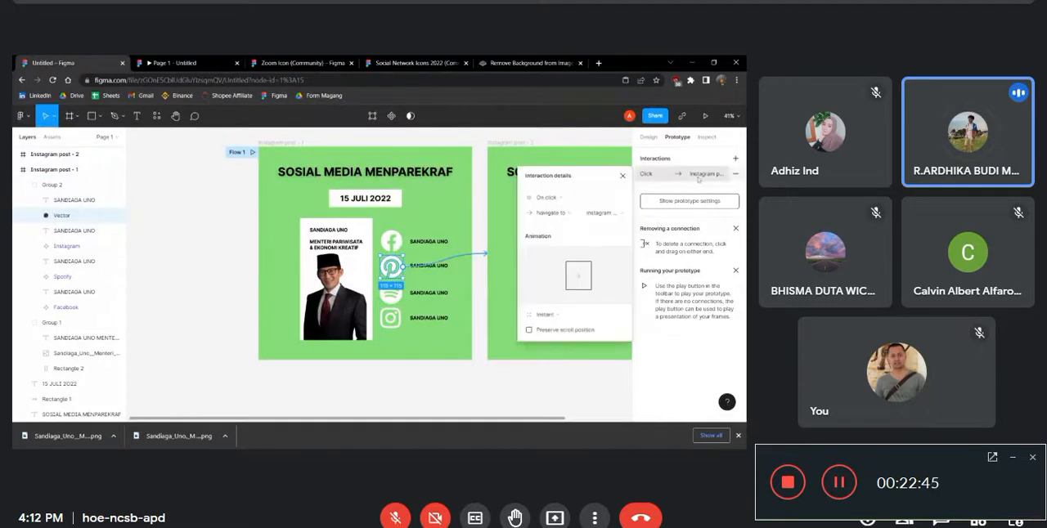
click(443, 229)
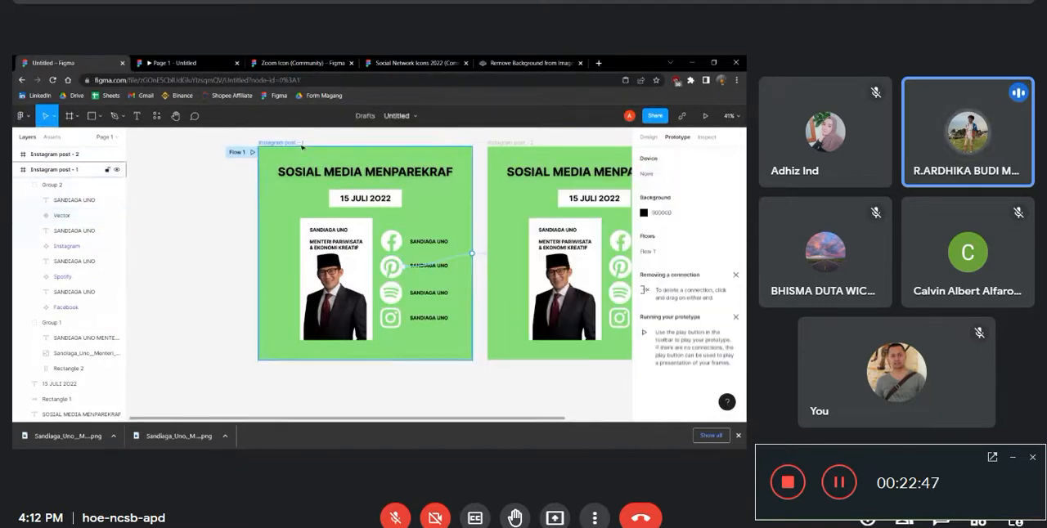
Present the prototype starting from Instagram post - 1 and follow the Pinterest icon's link to the second frame
click(705, 116)
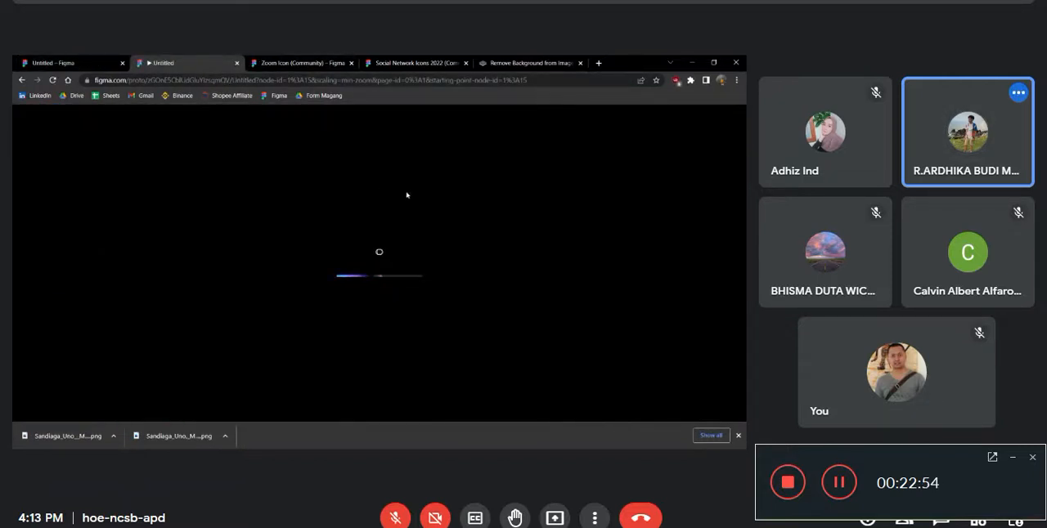
scroll(469, 260, down, 3)
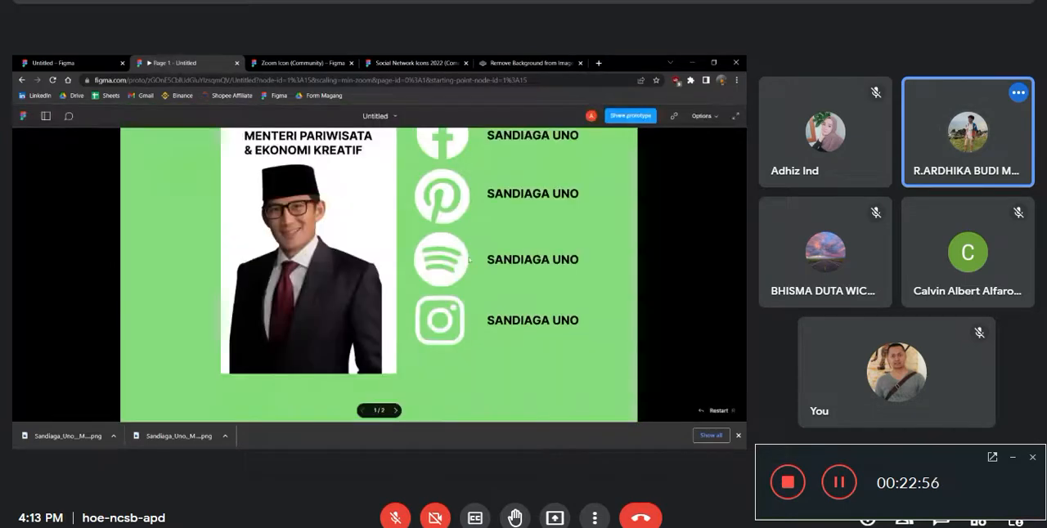
click(426, 226)
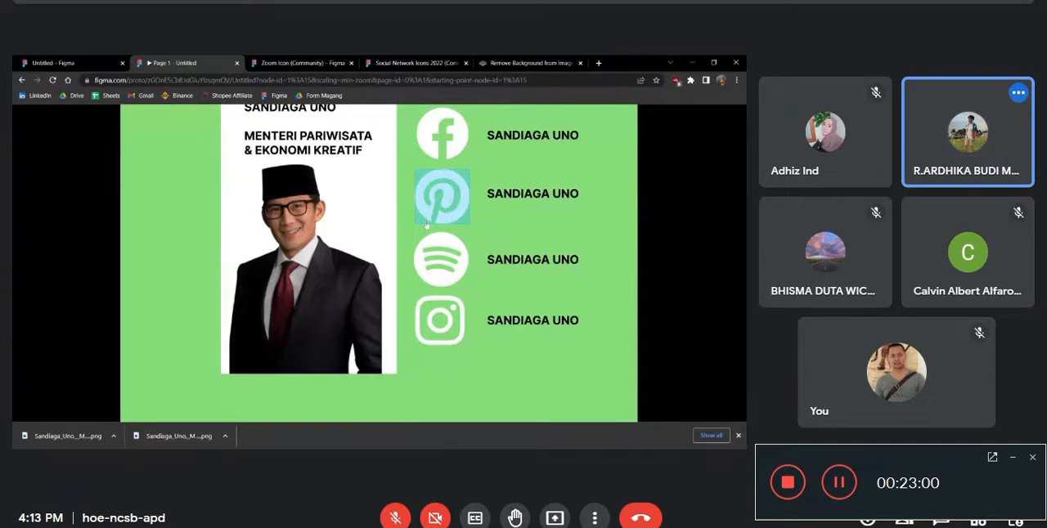
click(21, 81)
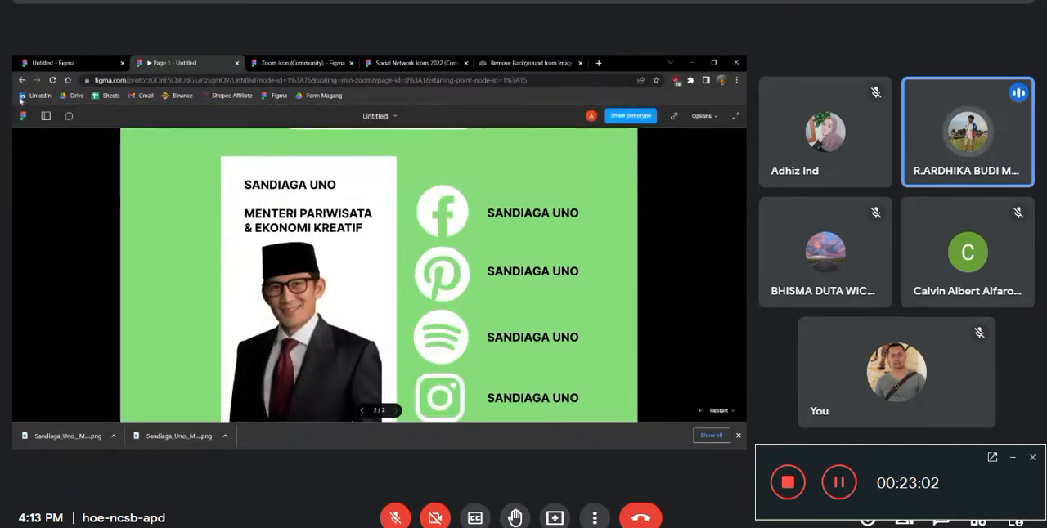
Return to the design file and delete the group of social media icons and labels from Instagram post - 2
click(53, 63)
double_click(530, 259)
click(530, 234)
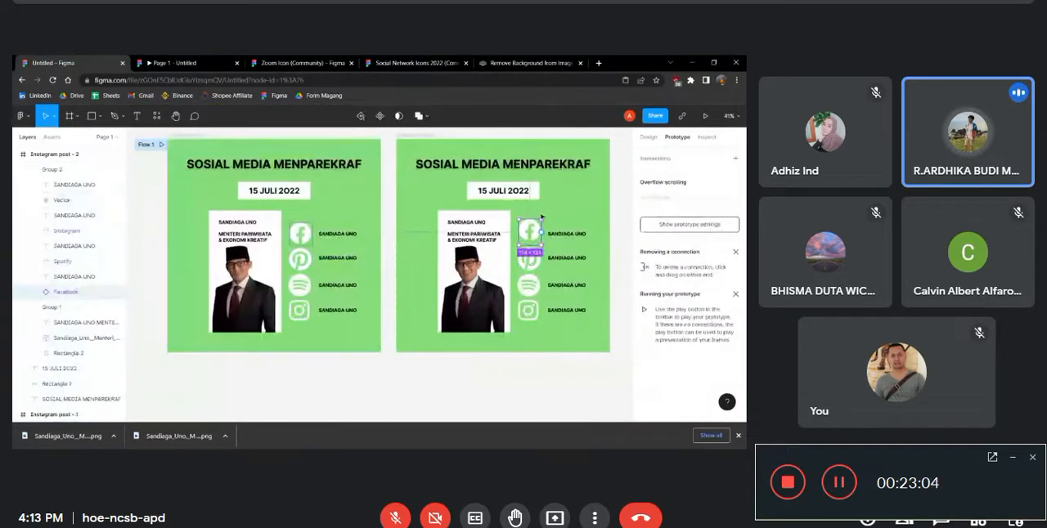
key(Escape)
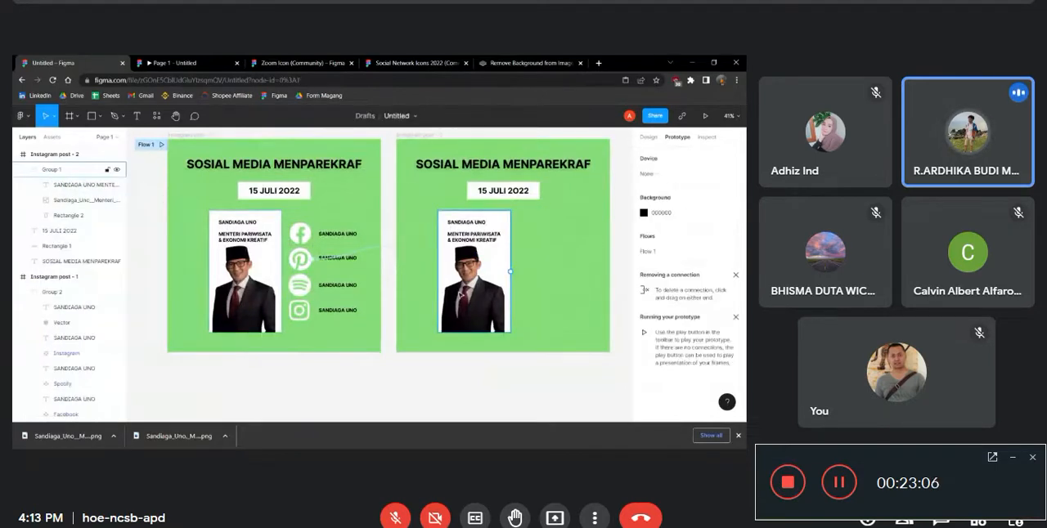
Restart the prototype presentation, follow the Pinterest icon's link and examine the frame without social icons
click(182, 62)
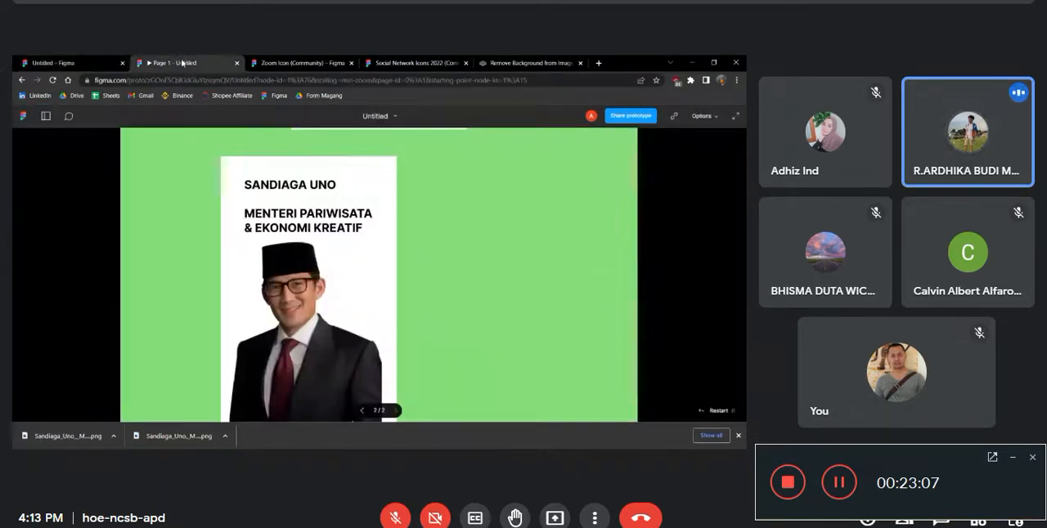
click(715, 412)
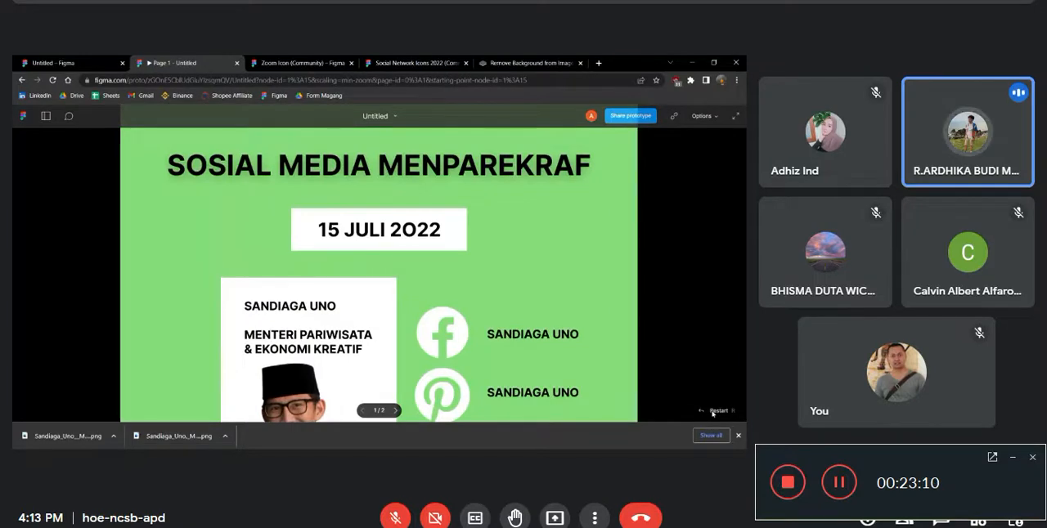
click(438, 260)
scroll(438, 260, down, 5)
scroll(439, 260, up, 5)
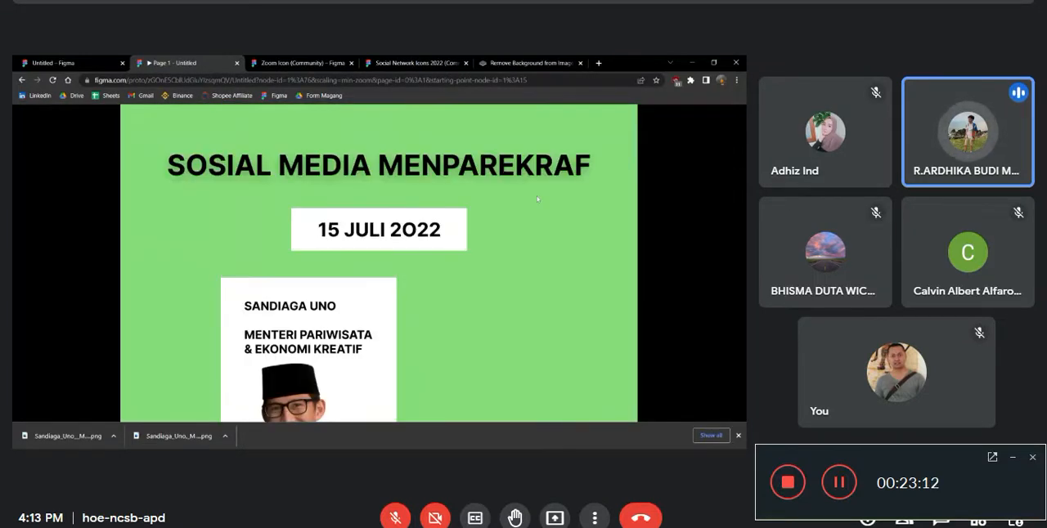
scroll(537, 195, down, 2)
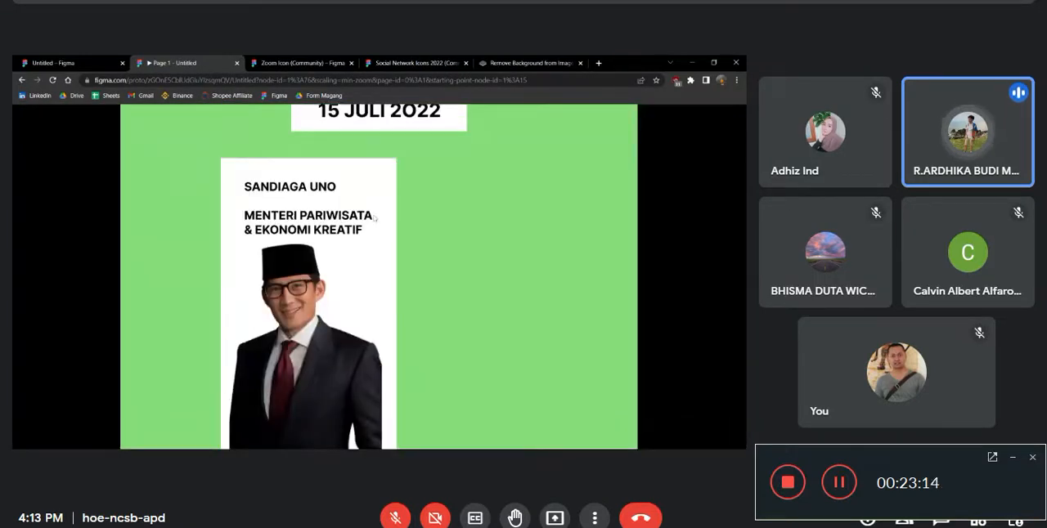
Compare the two linked Instagram post frames in the design file with the presented prototype
click(49, 62)
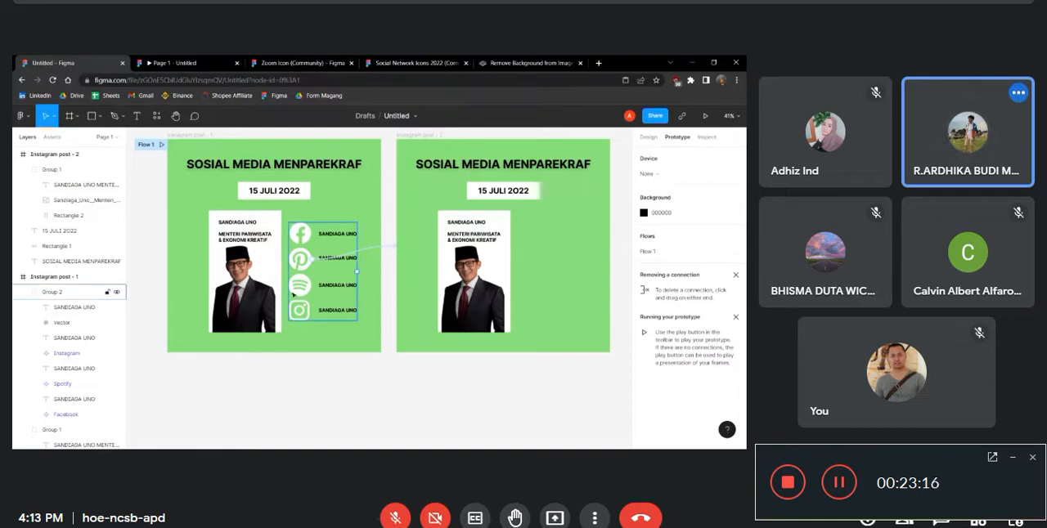
scroll(550, 235, down, 2)
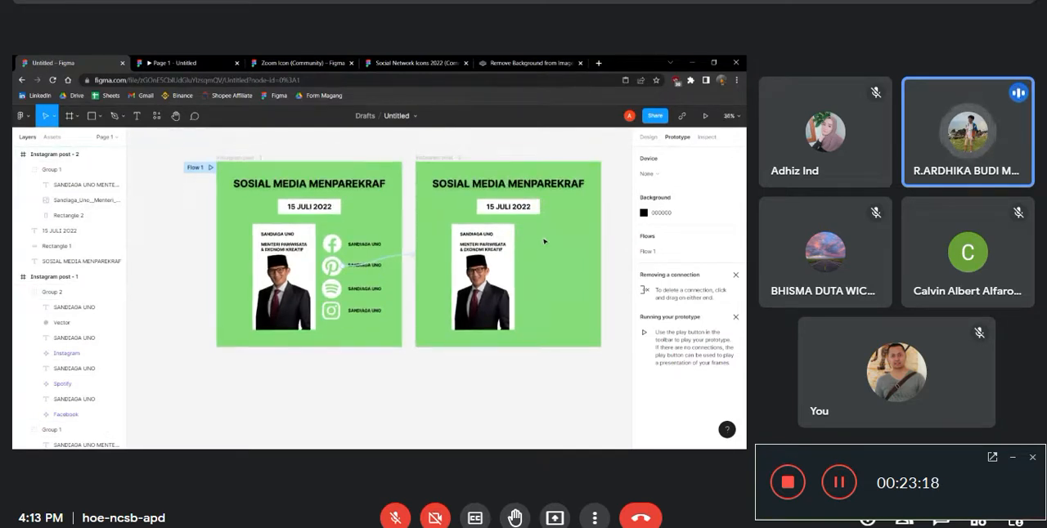
scroll(544, 241, up, 1)
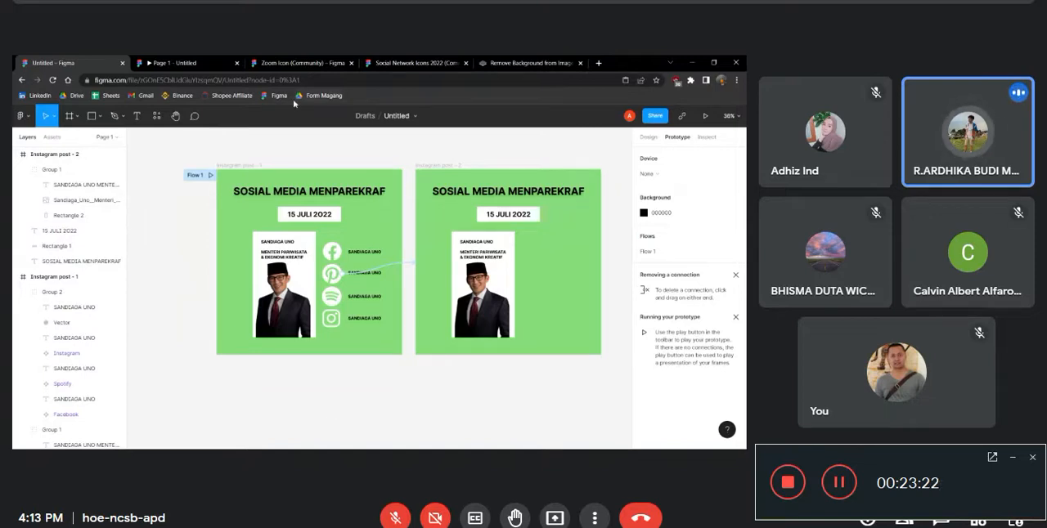
click(242, 166)
click(425, 166)
click(463, 159)
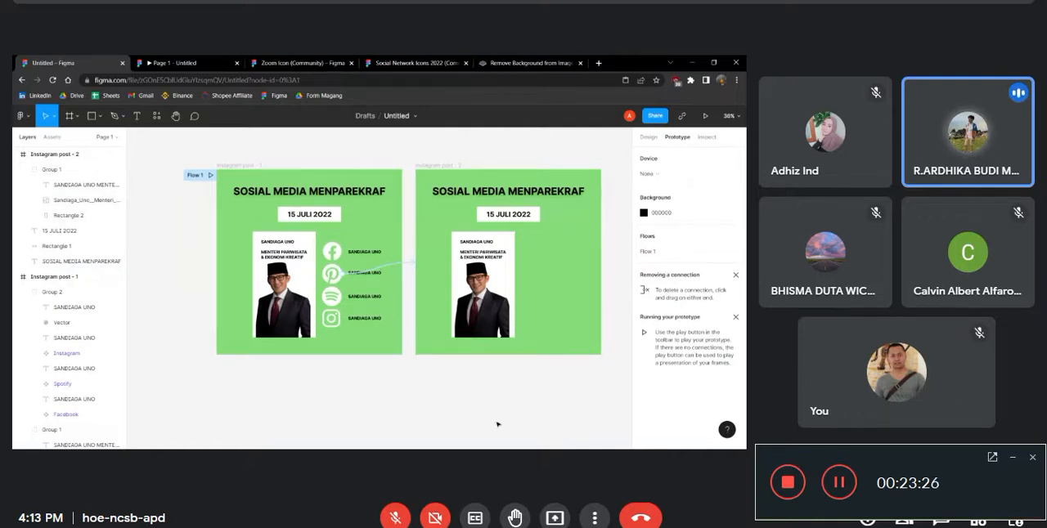
scroll(497, 425, up, 2)
scroll(450, 339, down, 1)
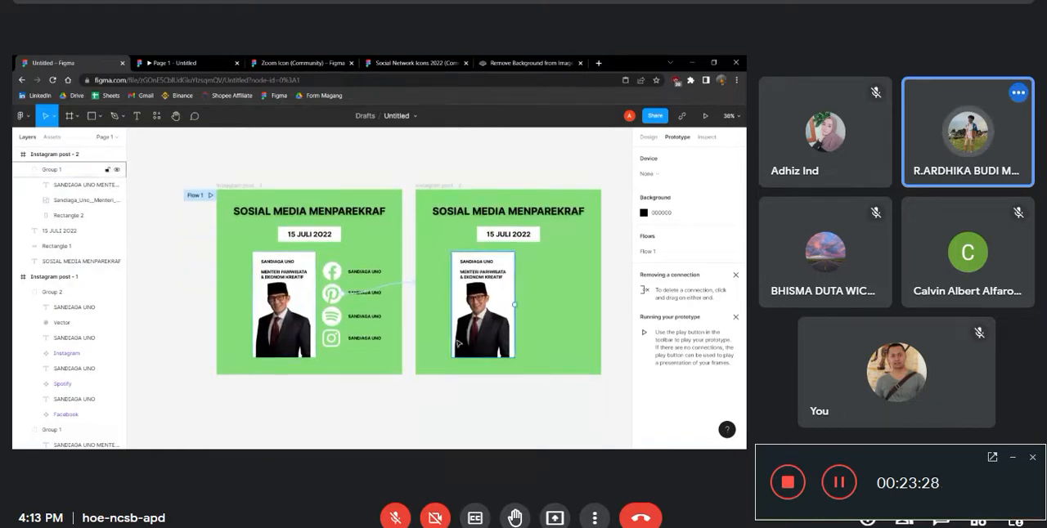
click(155, 60)
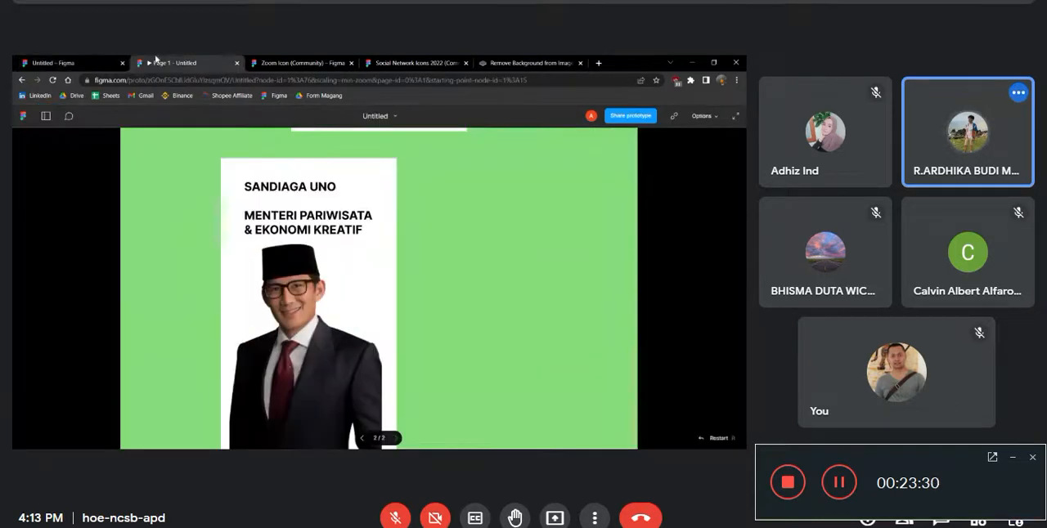
click(31, 62)
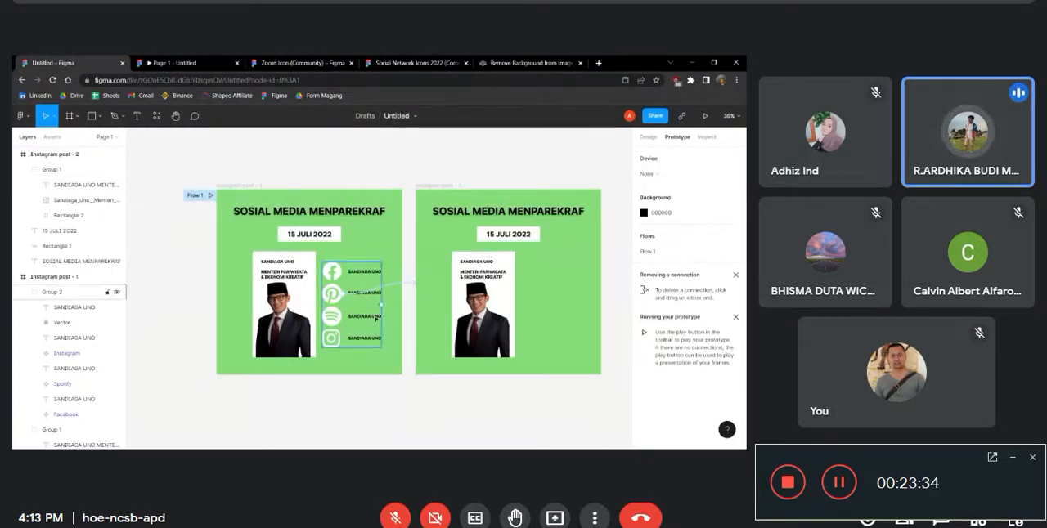
scroll(530, 348, up, 1)
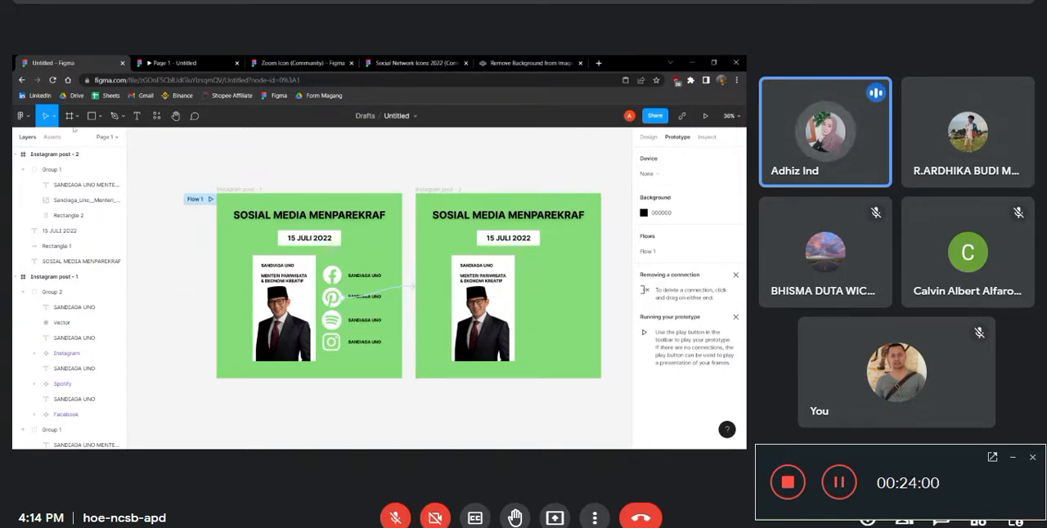
Go back to the drafts overview and open the Web Design file
click(23, 116)
click(58, 145)
scroll(344, 300, down, 5)
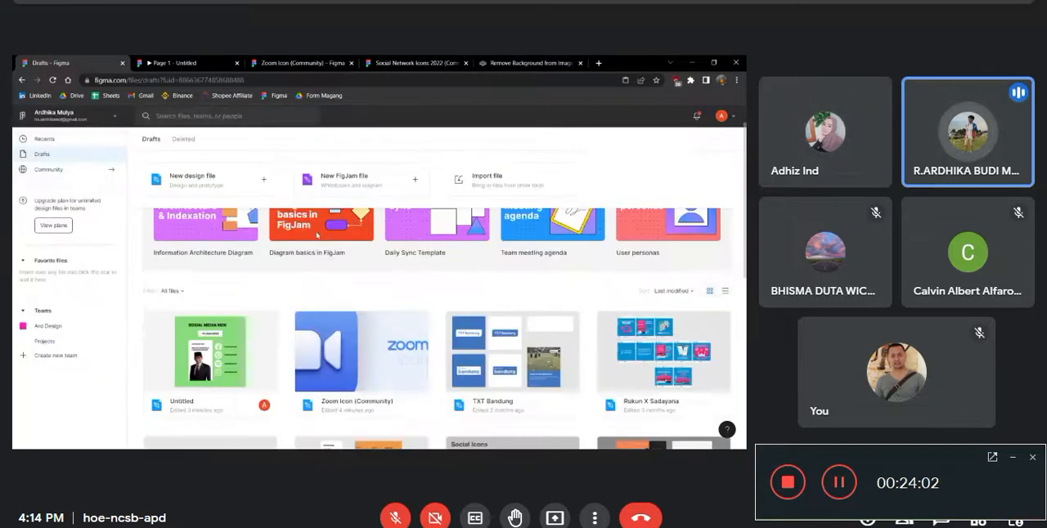
click(663, 296)
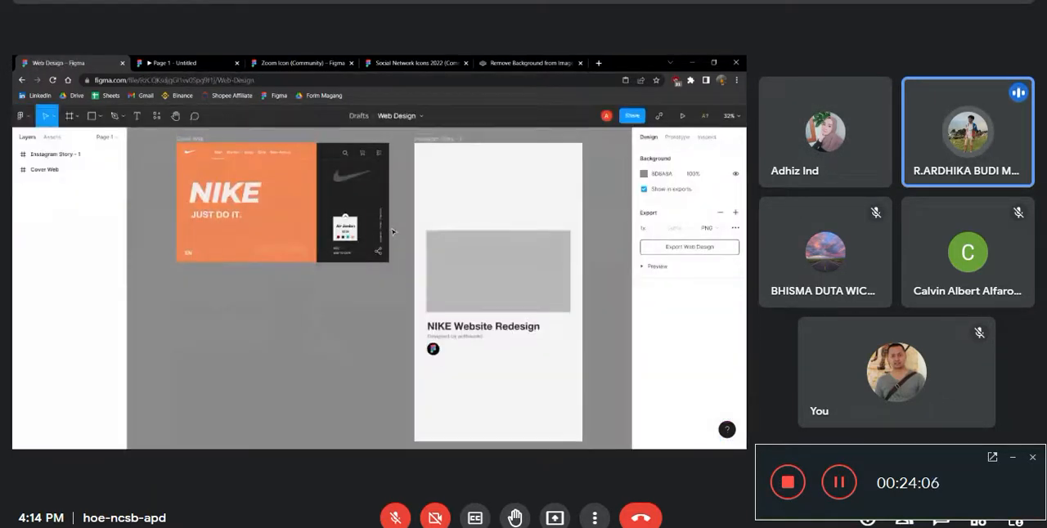
Examine the NIKE website layout in the Cover Web frame and the properties of its dark background rectangle
scroll(147, 229, up, 2)
scroll(147, 228, up, 1)
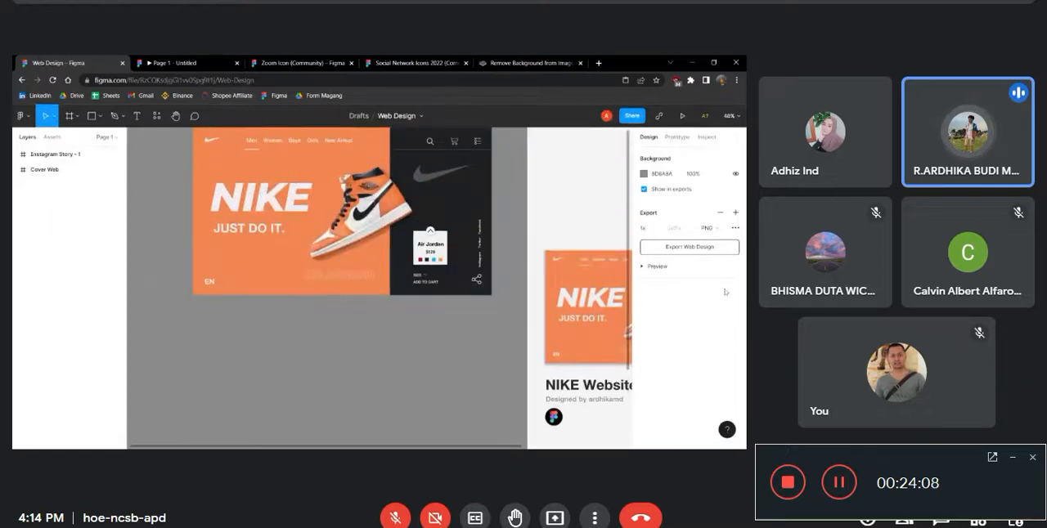
scroll(164, 204, up, 2)
scroll(212, 167, up, 2)
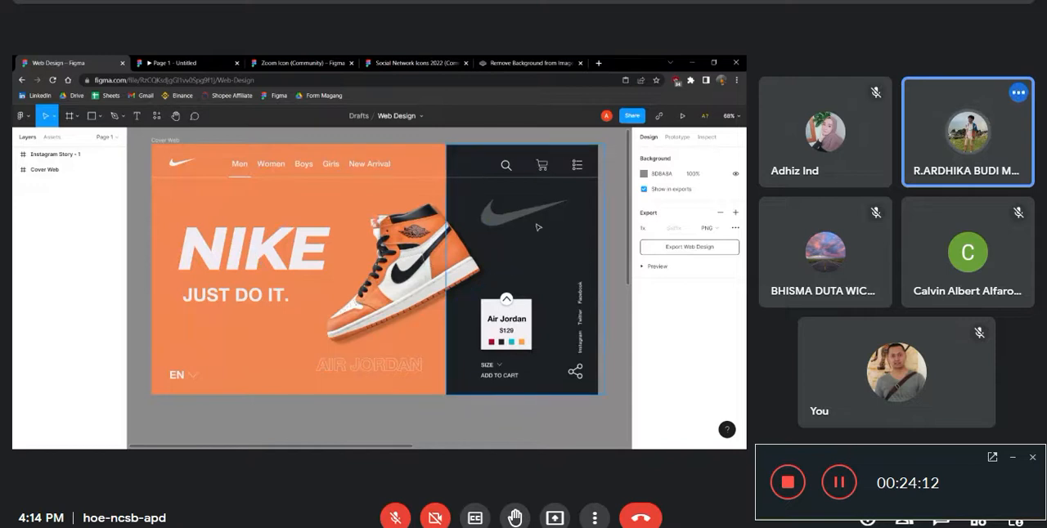
scroll(507, 278, down, 1)
click(531, 291)
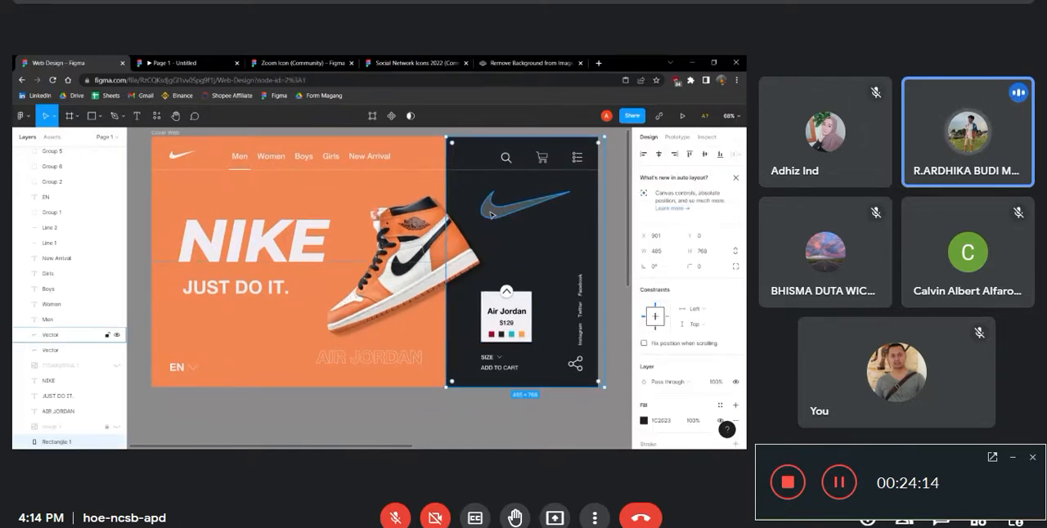
click(623, 214)
click(595, 211)
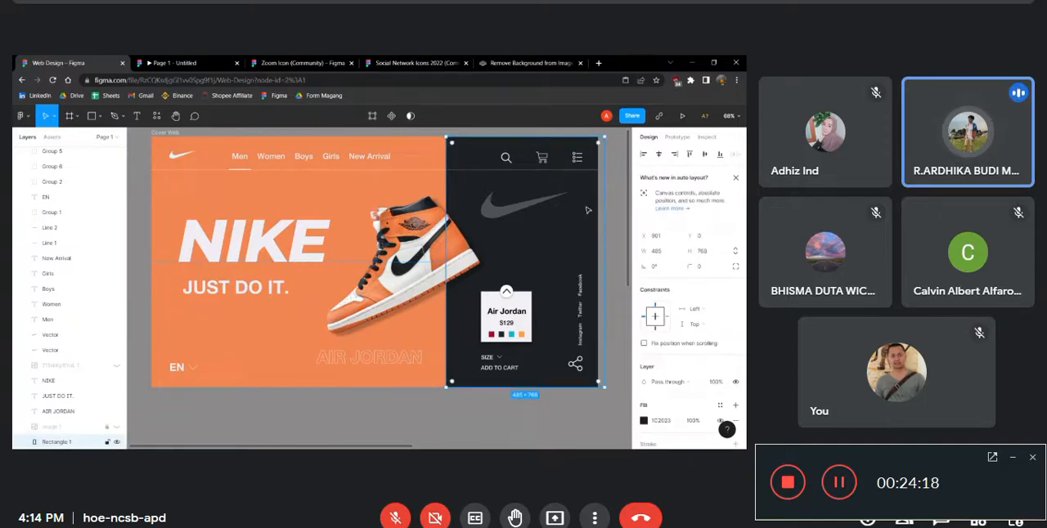
click(600, 199)
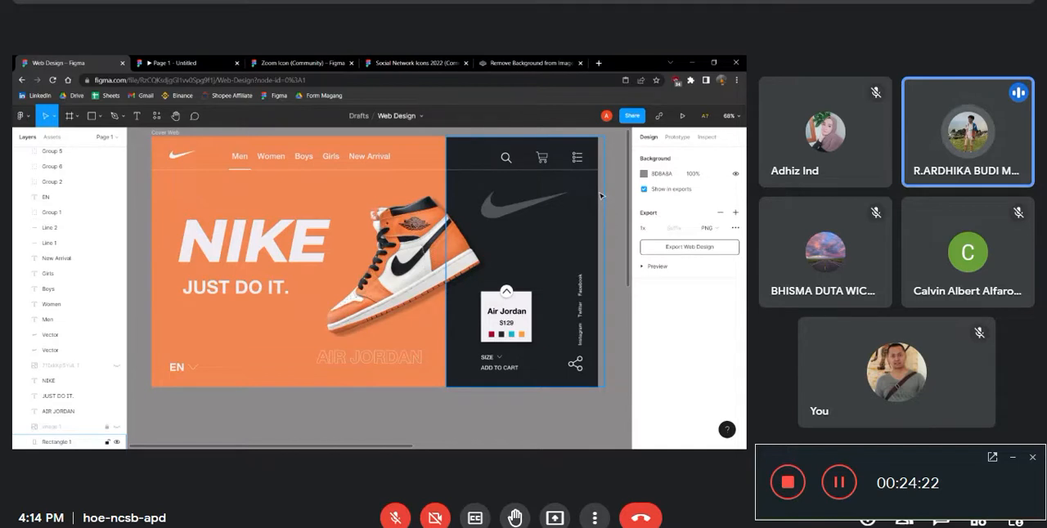
click(576, 222)
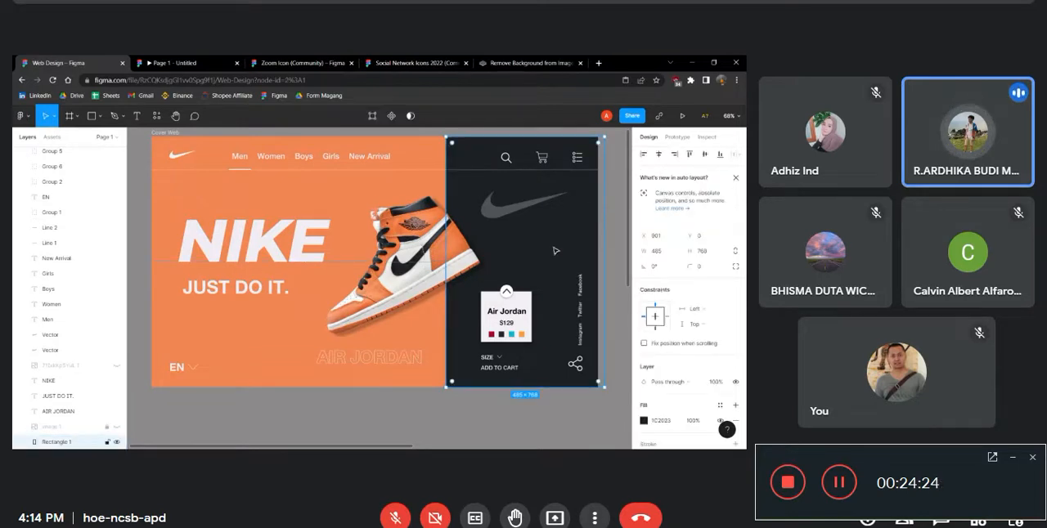